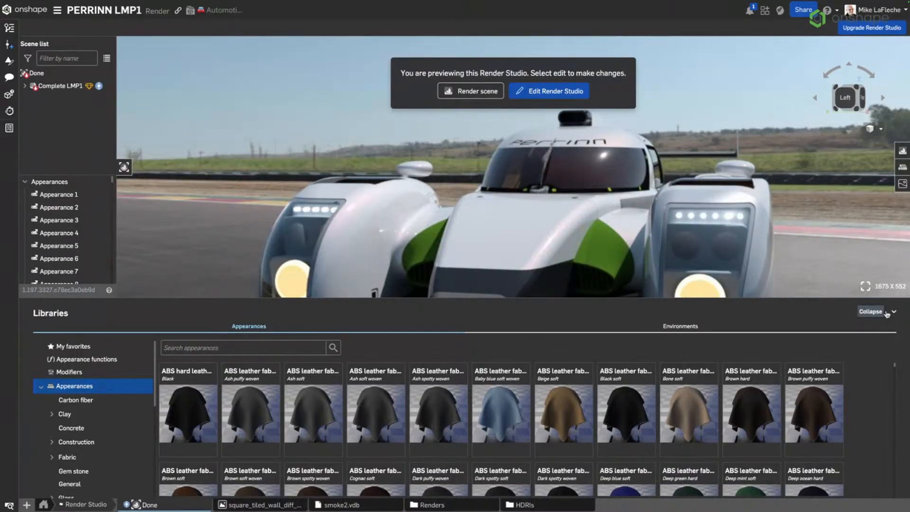
# Collapse the Libraries area and start editing the Render Studio scene
pyautogui.click(894, 313)
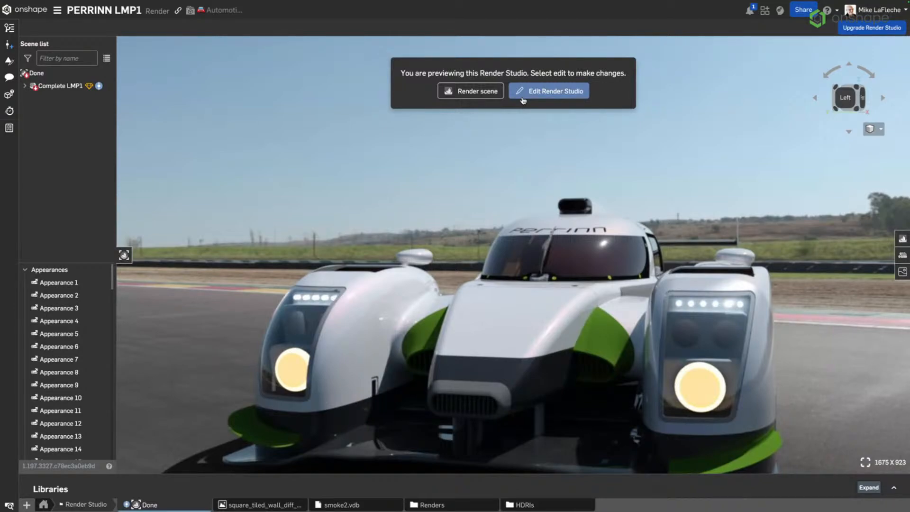
pyautogui.click(549, 92)
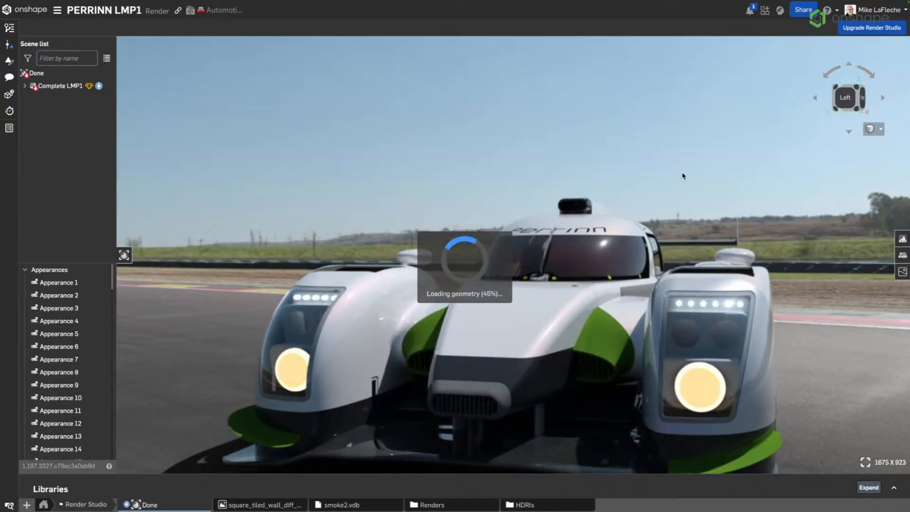
# Switch dark mode off and back on from the account options
pyautogui.click(878, 9)
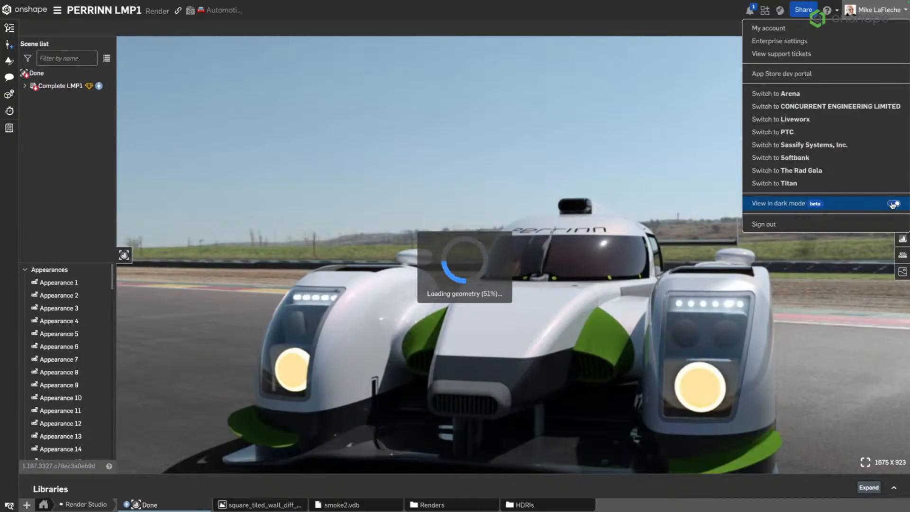
pyautogui.click(633, 14)
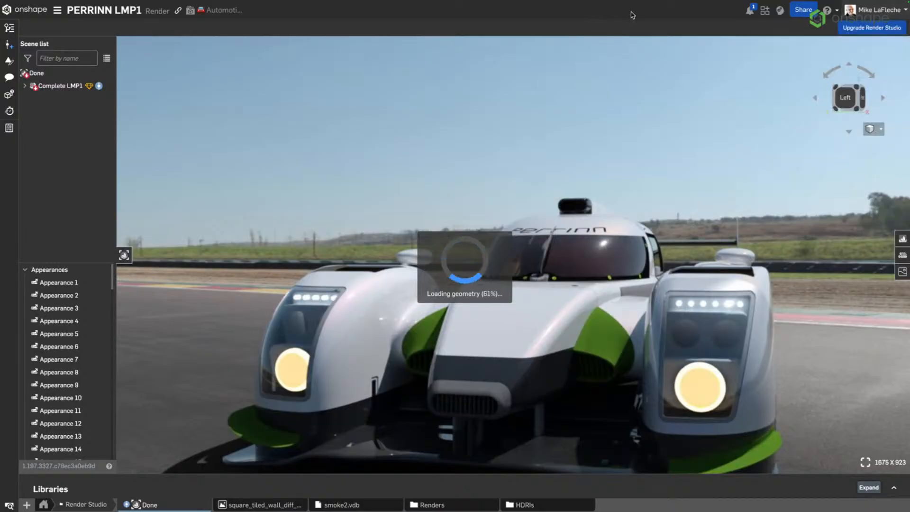
pyautogui.click(878, 10)
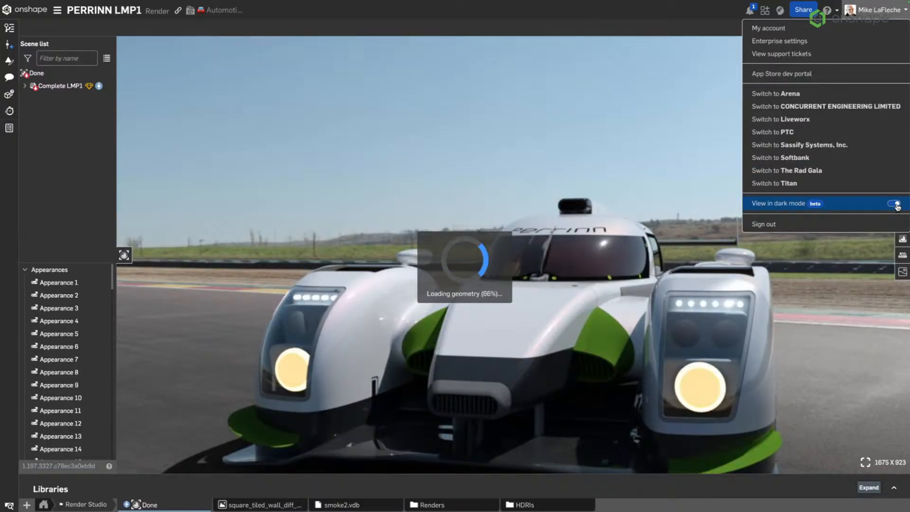
pyautogui.click(896, 205)
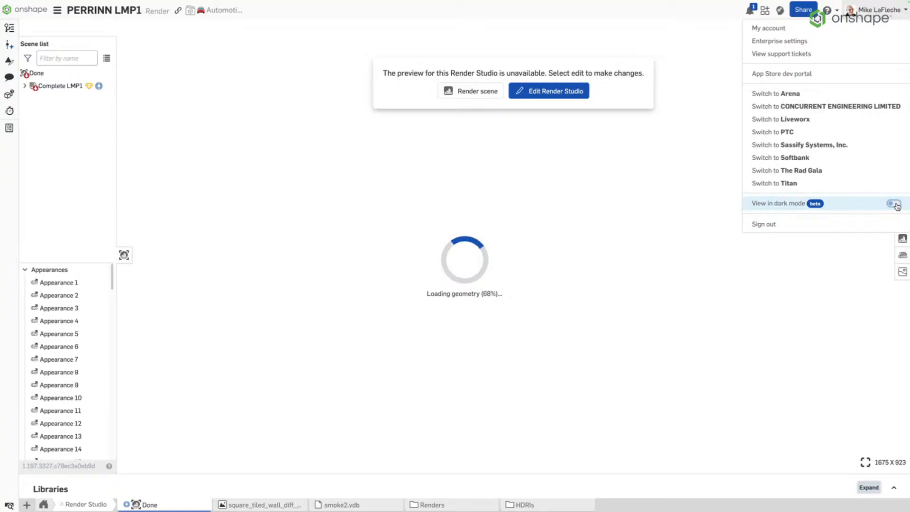
pyautogui.click(895, 204)
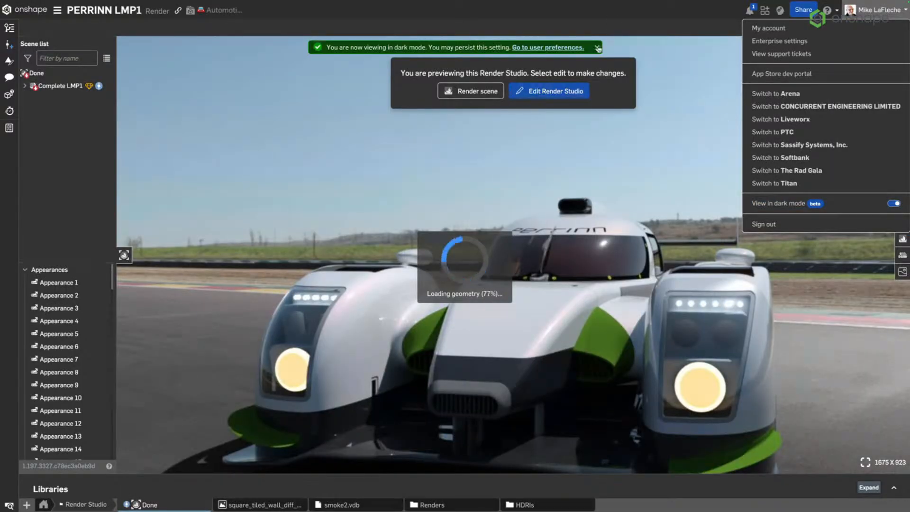
pyautogui.click(712, 17)
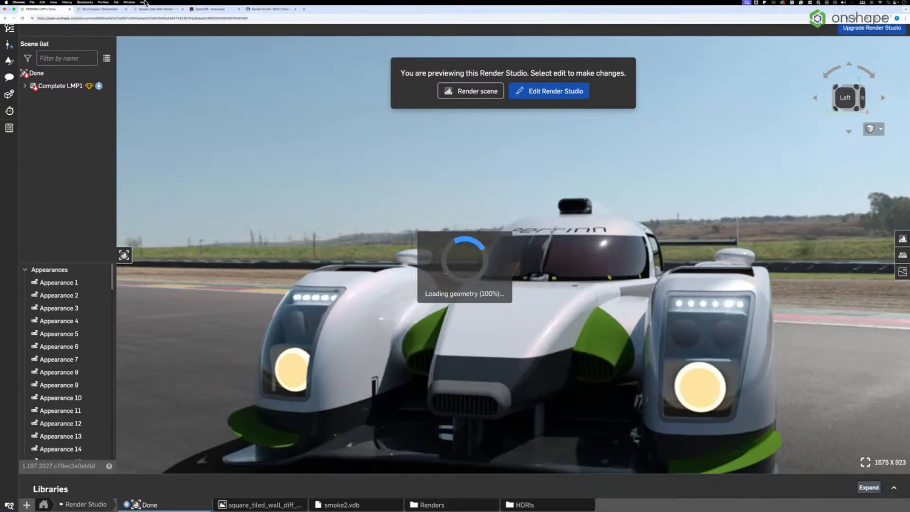
pyautogui.click(87, 14)
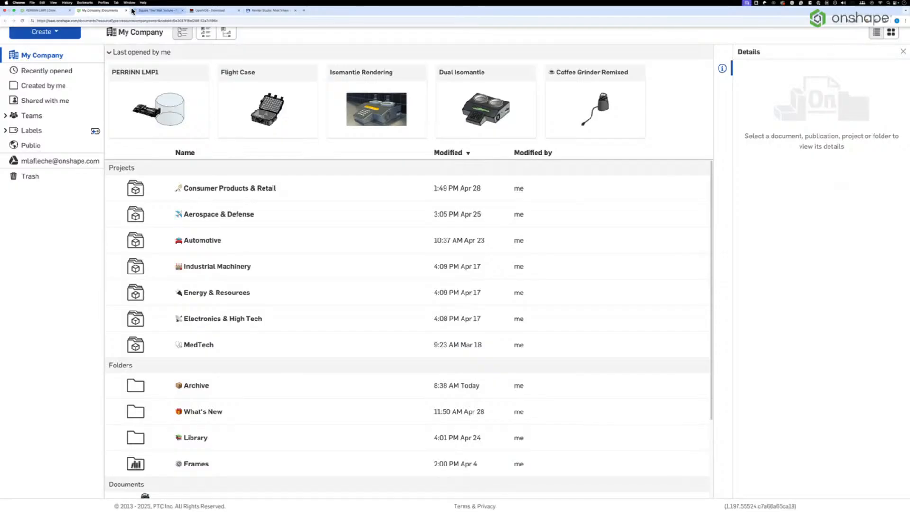
pyautogui.click(282, 11)
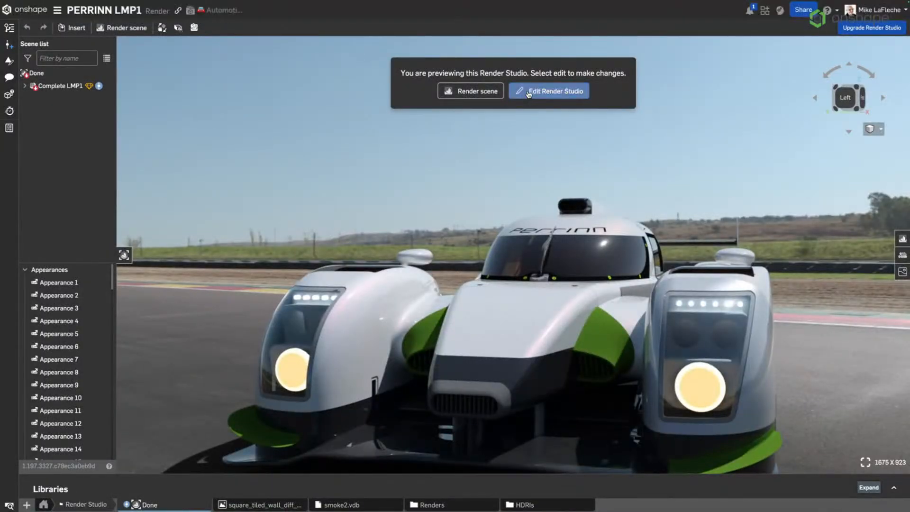
# Reopen the PERRINN LMP1 document from the documents list and start editing its Render Studio
pyautogui.click(528, 90)
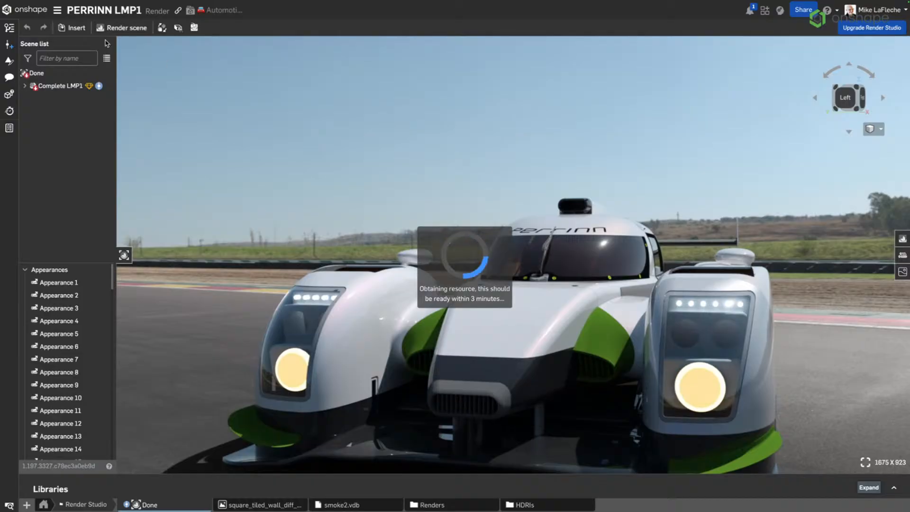
pyautogui.click(14, 18)
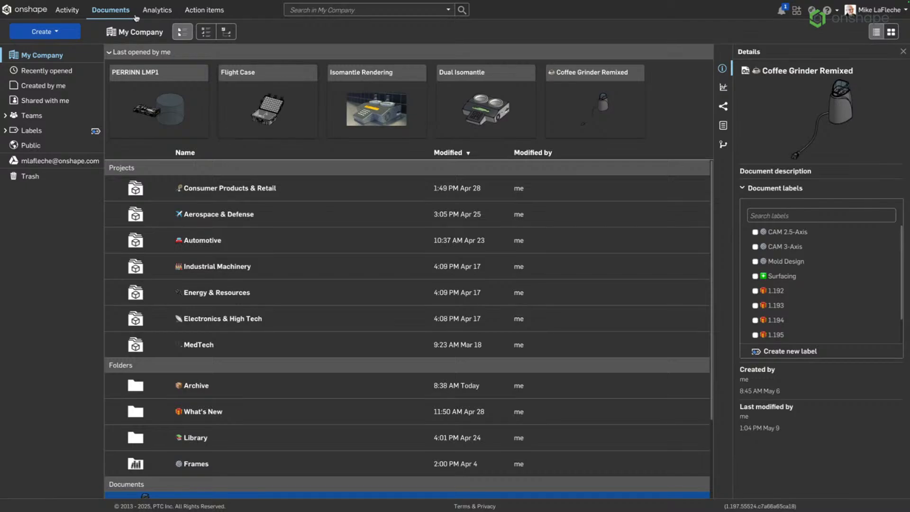
pyautogui.click(138, 75)
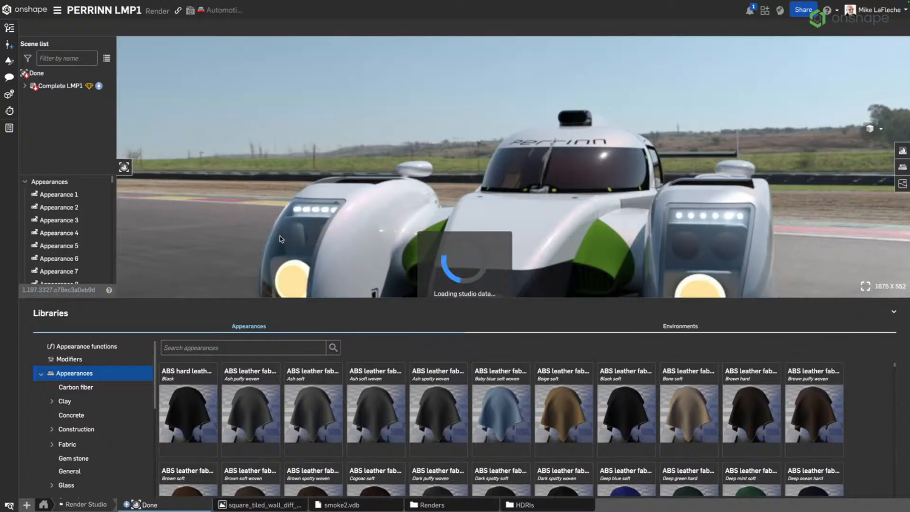
pyautogui.click(554, 94)
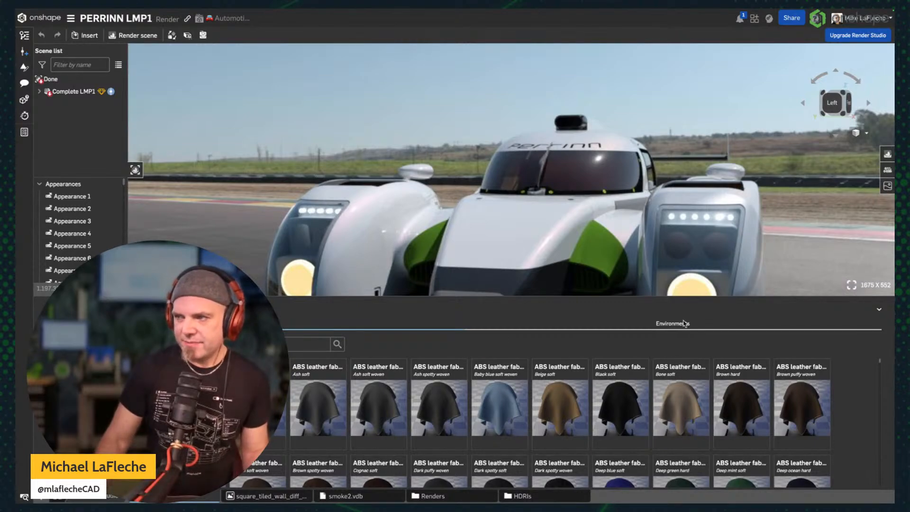
pyautogui.click(679, 325)
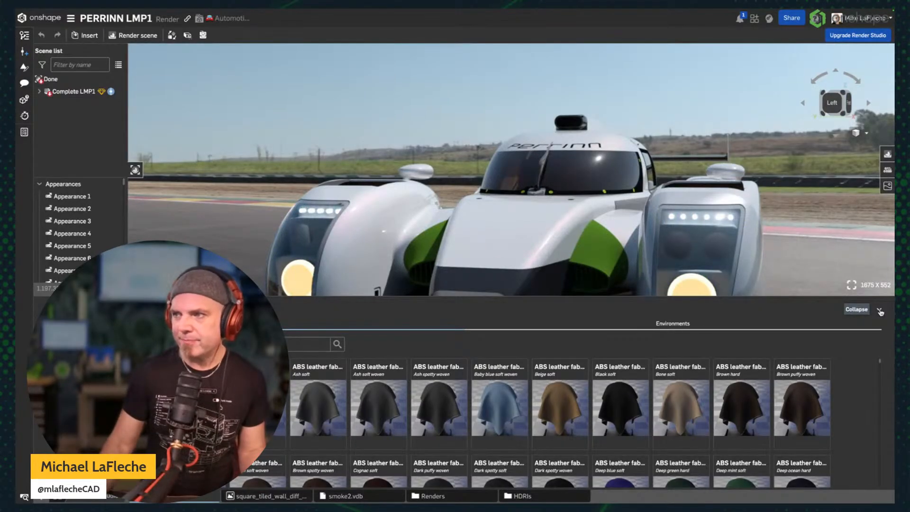
pyautogui.click(880, 311)
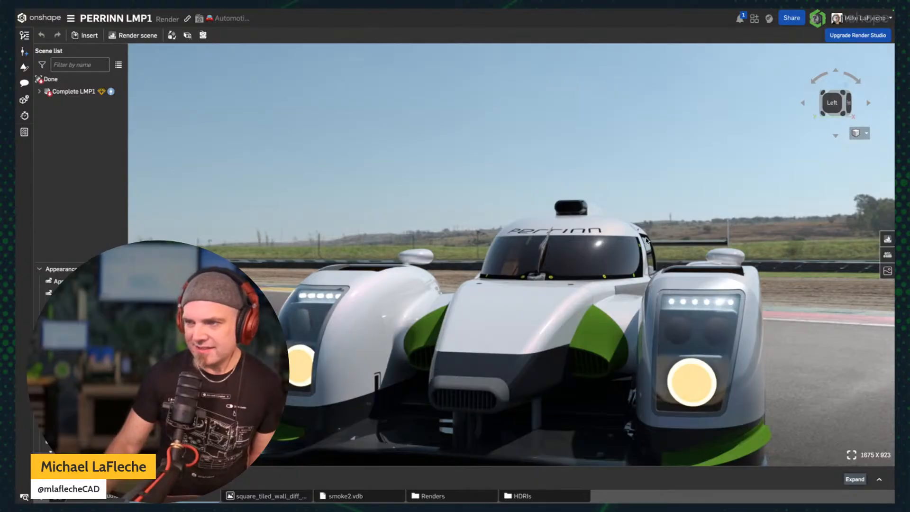
pyautogui.click(879, 480)
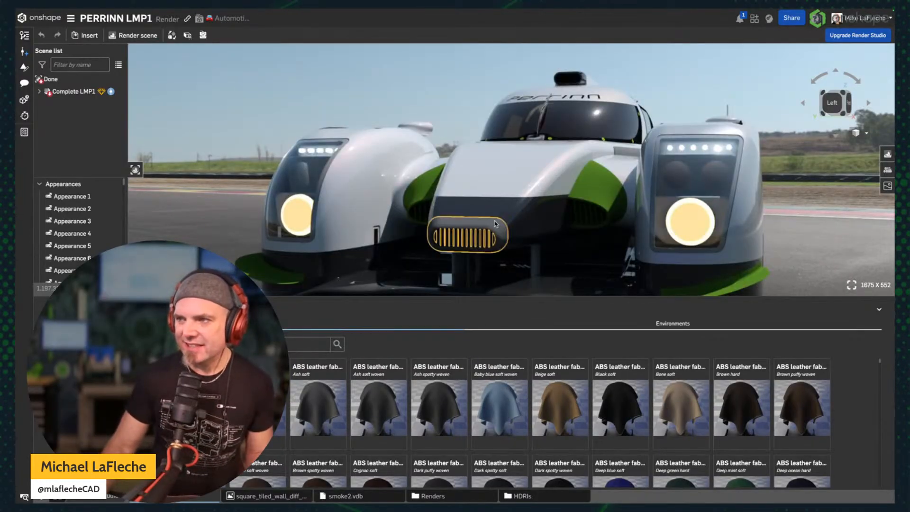
# Select the crash box tip at the car's nose and search the appearance library for chrome finishes
pyautogui.click(494, 224)
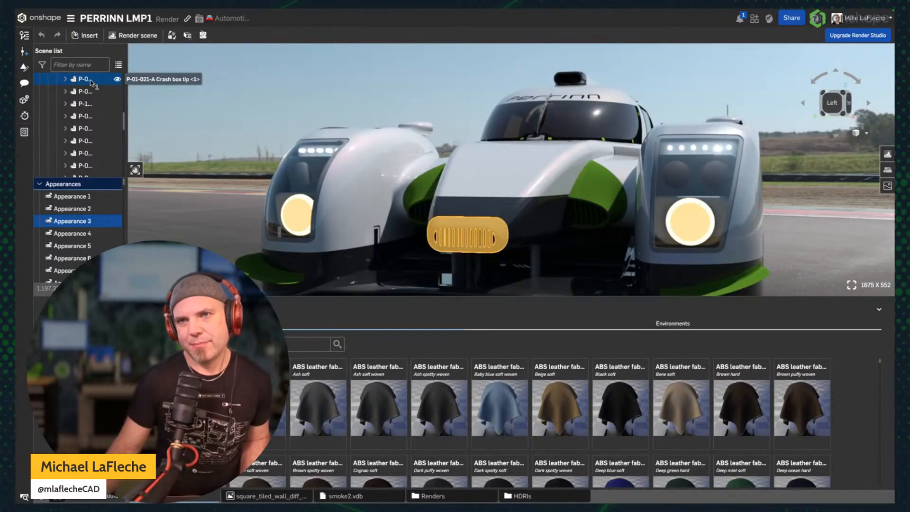
pyautogui.moveTo(93, 228)
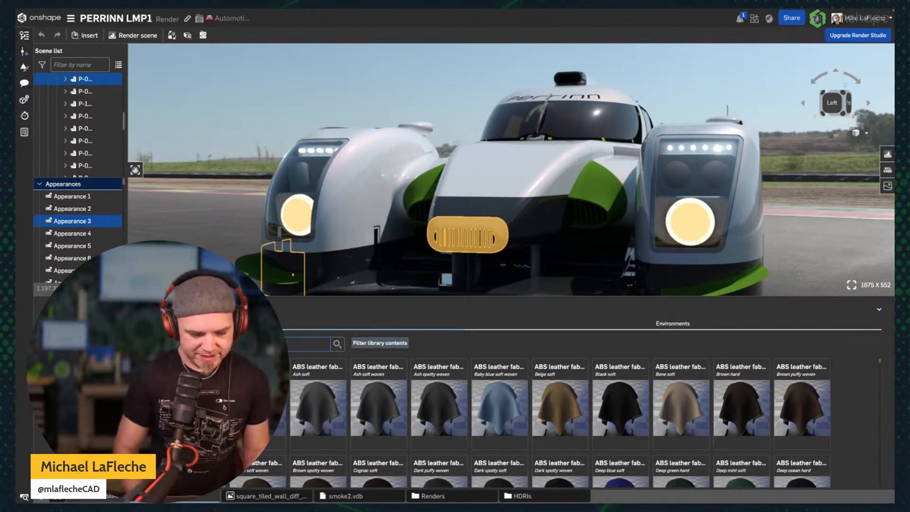
pyautogui.click(338, 344)
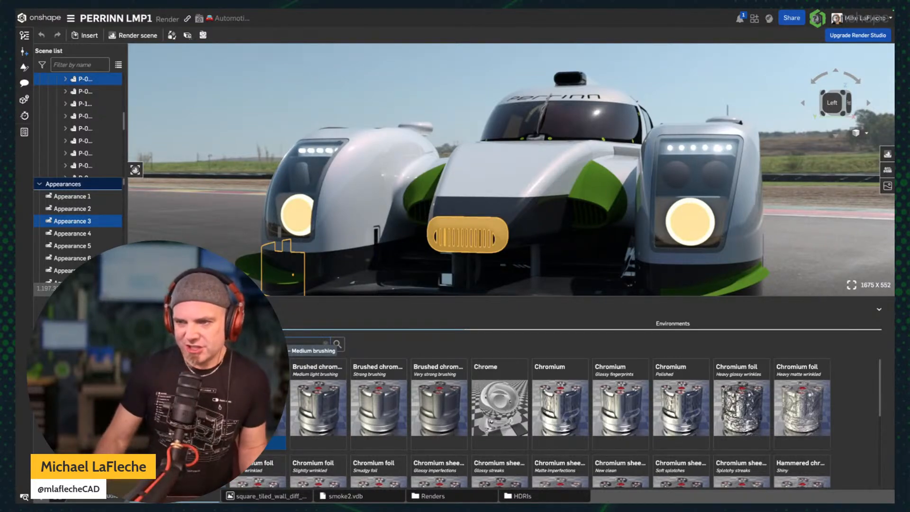
pyautogui.write('e')
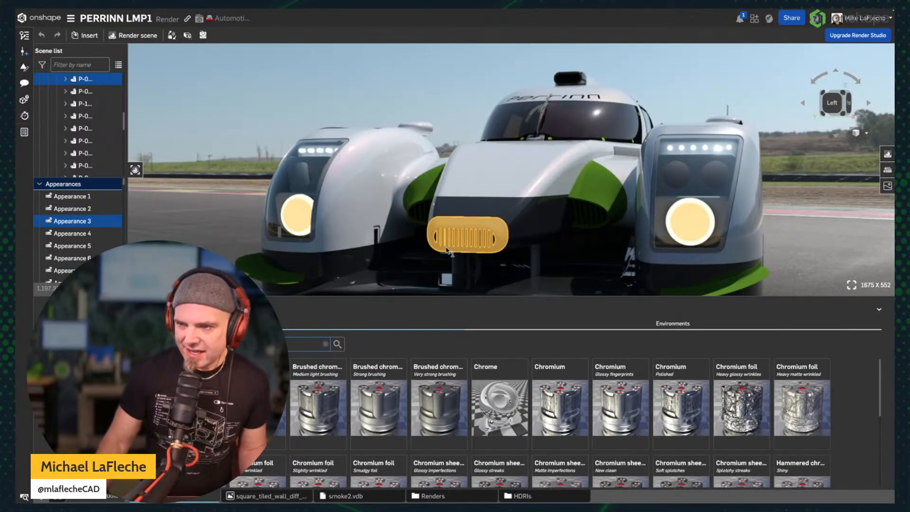
# Add the brushed chrome appearance with strong brushing to the My Company favorites
pyautogui.rightClick(379, 392)
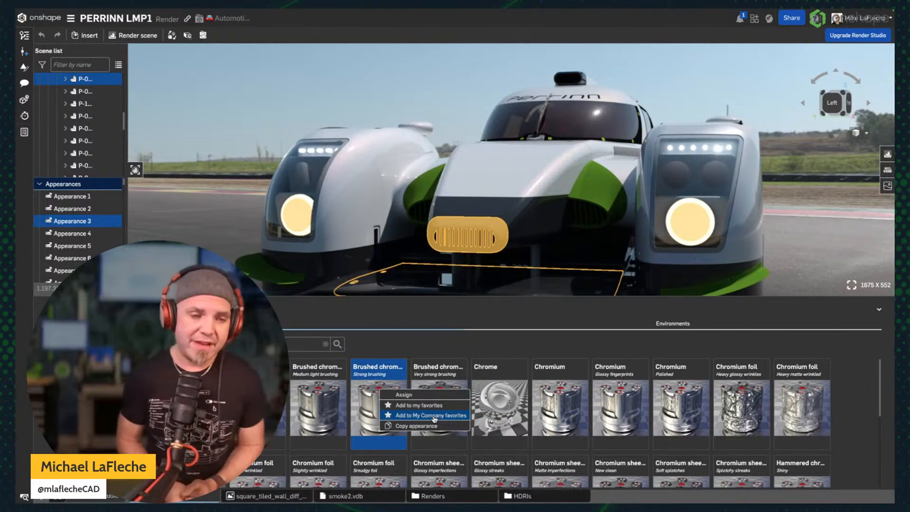
pyautogui.click(435, 415)
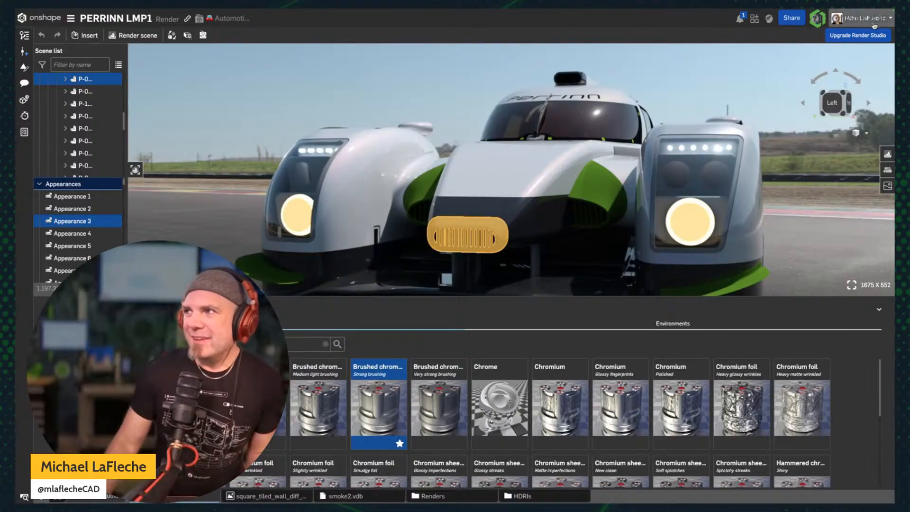
# Open the enterprise settings to look at the Users page, and return to the PERRINN LMP1 Render Studio
pyautogui.click(861, 18)
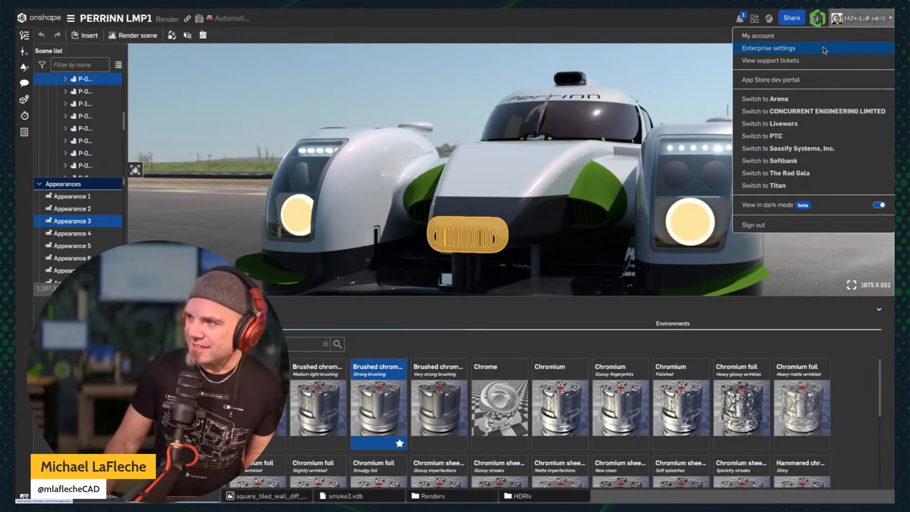
pyautogui.click(807, 47)
pyautogui.moveTo(173, 9)
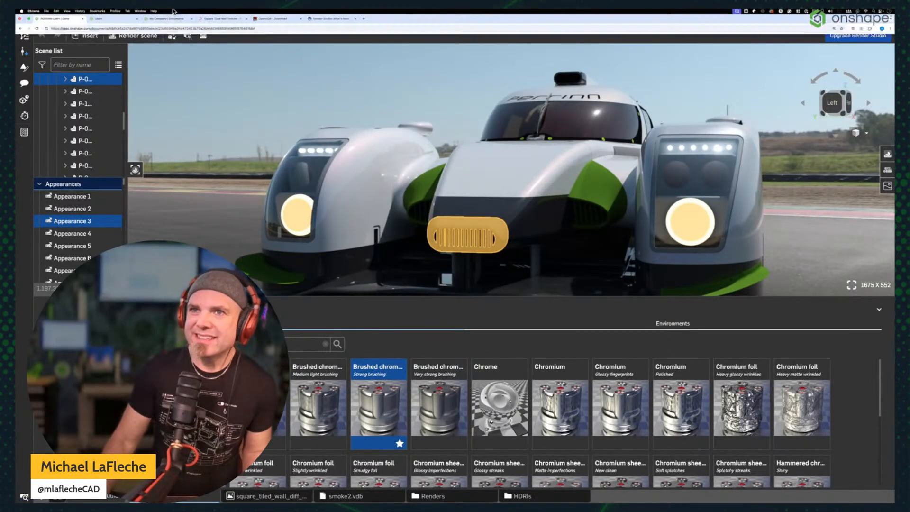
pyautogui.click(127, 19)
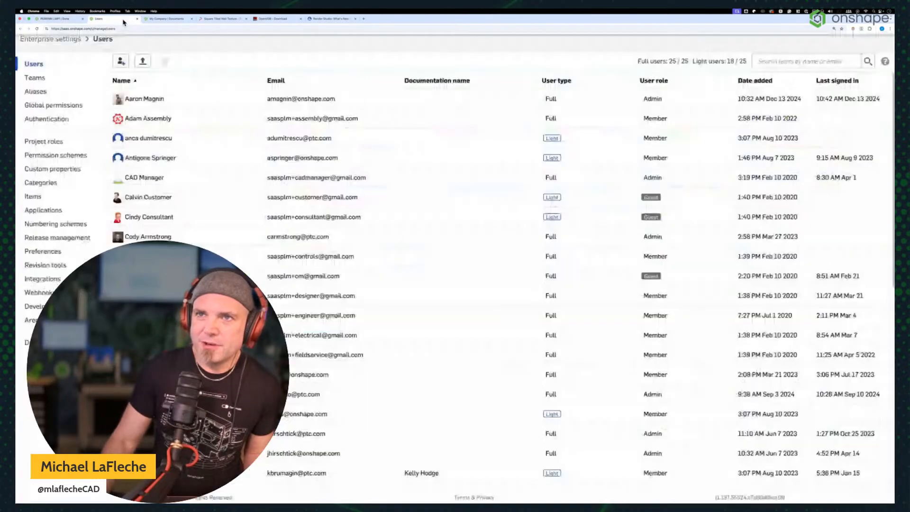
pyautogui.scroll(2, 195, 186)
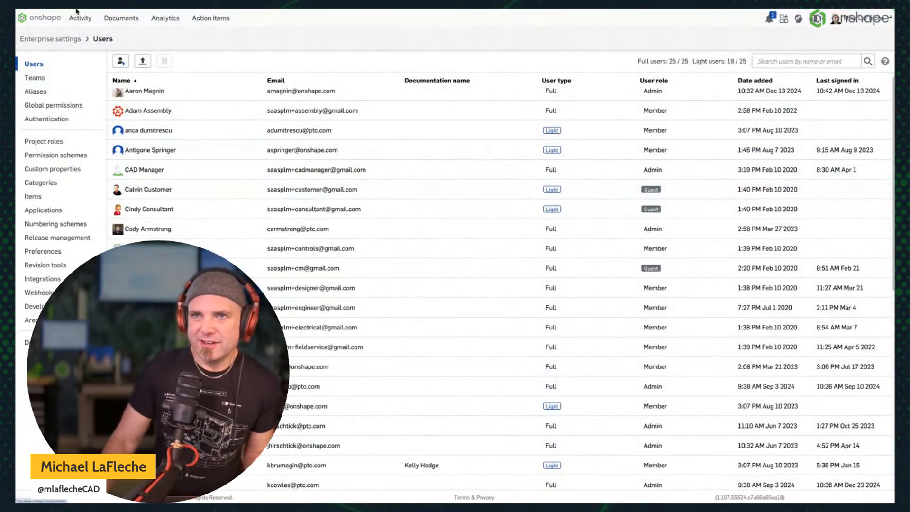
pyautogui.click(57, 13)
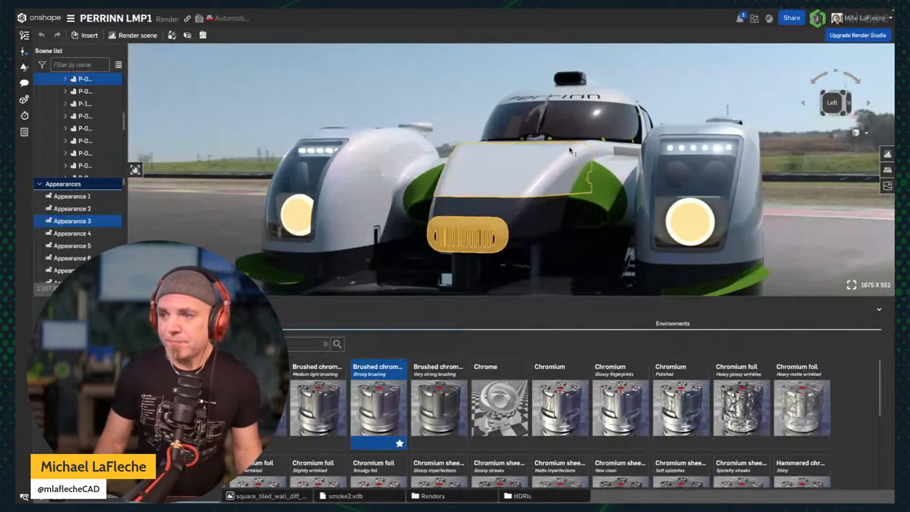
# Try to assign the strong-brushing chrome appearance to the crash box tip from the appearance library
pyautogui.click(297, 89)
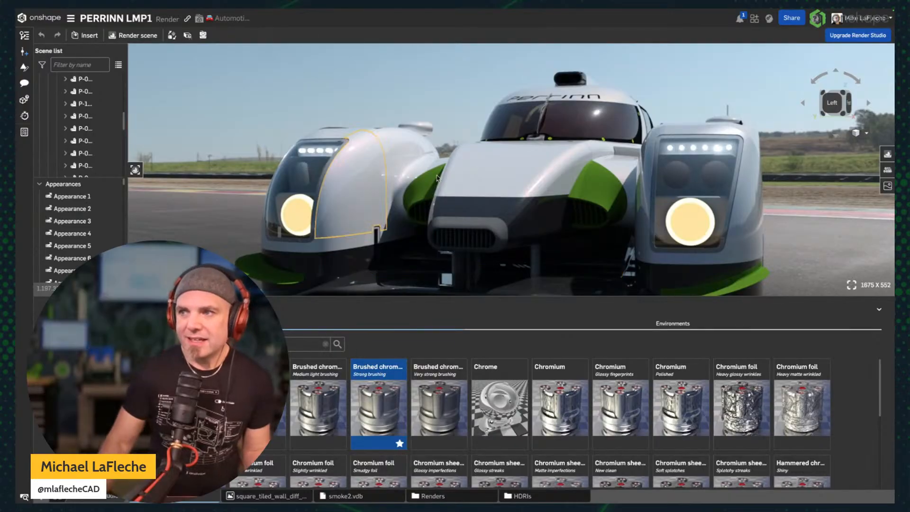
pyautogui.click(465, 233)
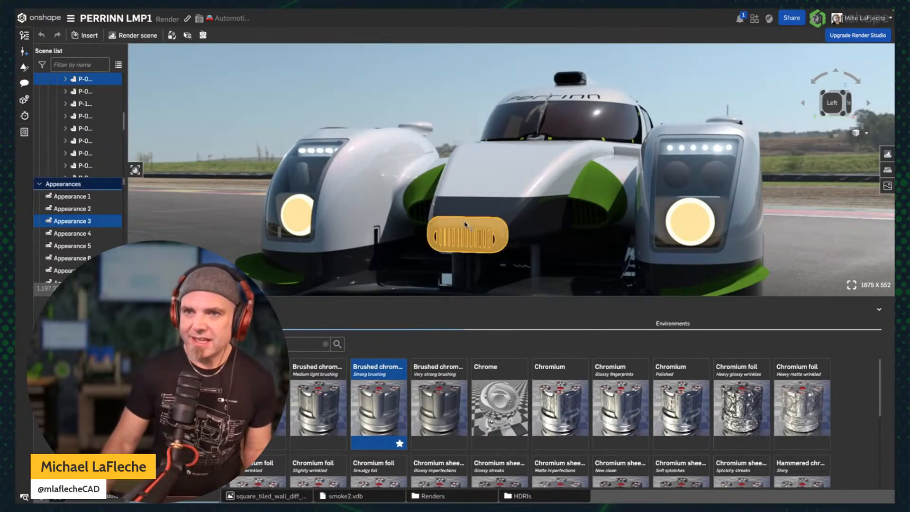
pyautogui.click(88, 82)
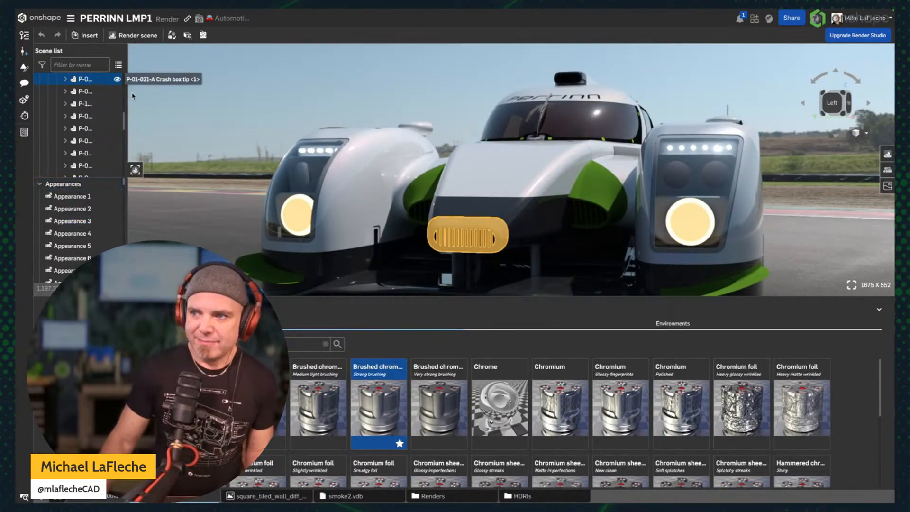
pyautogui.rightClick(378, 363)
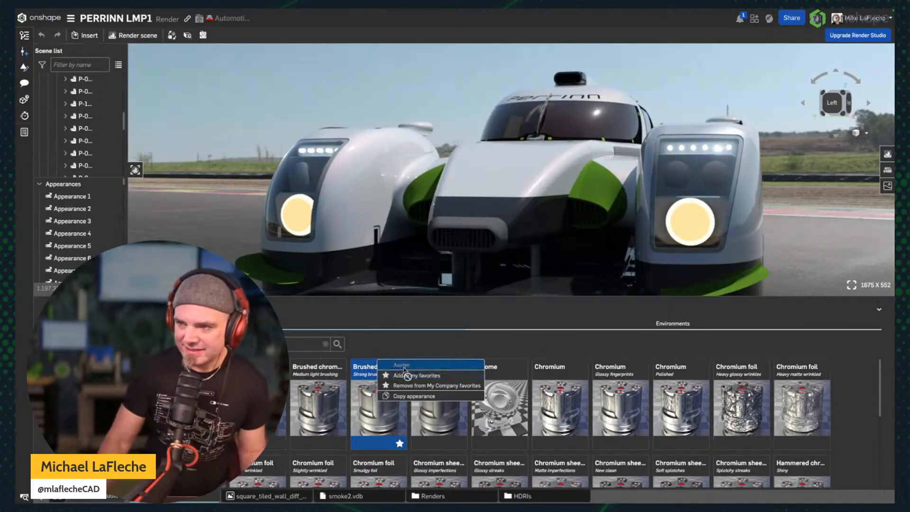
pyautogui.click(186, 120)
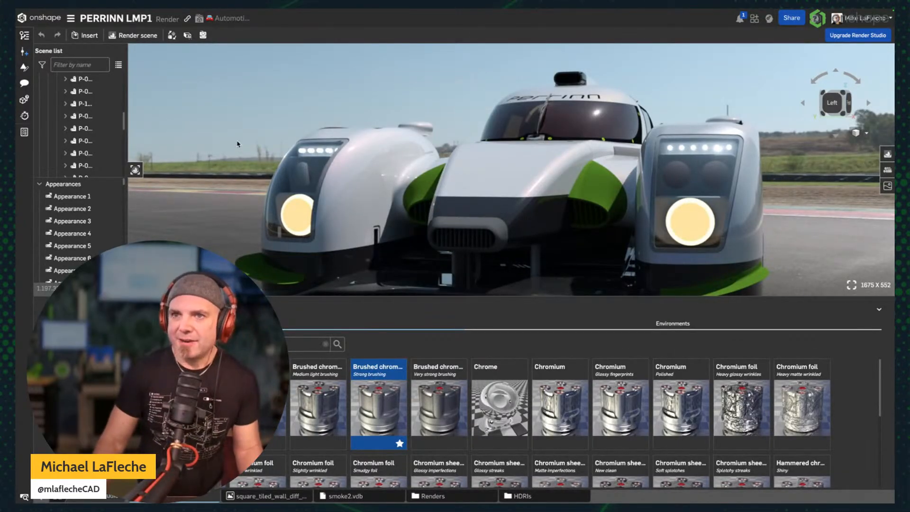
# Assign the Chrome appearance from the library to the crash box tip at the car's nose
pyautogui.click(501, 228)
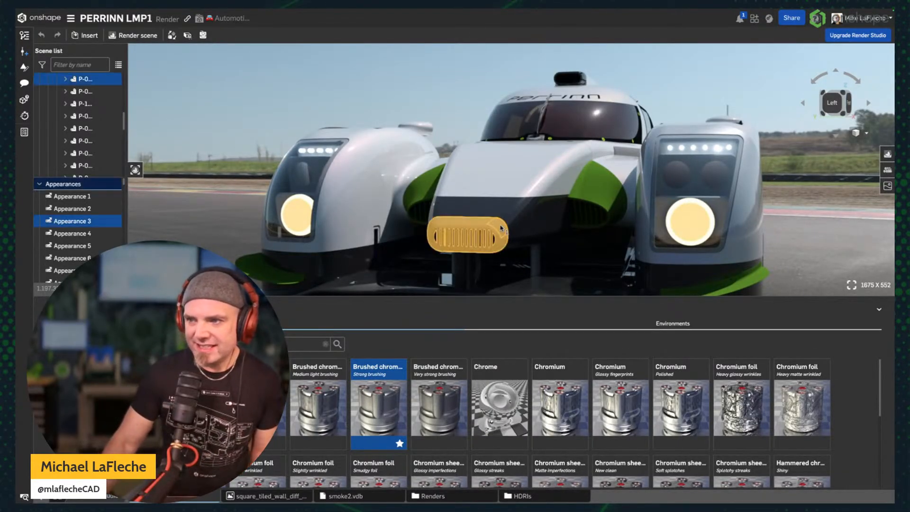
pyautogui.rightClick(92, 79)
pyautogui.click(860, 196)
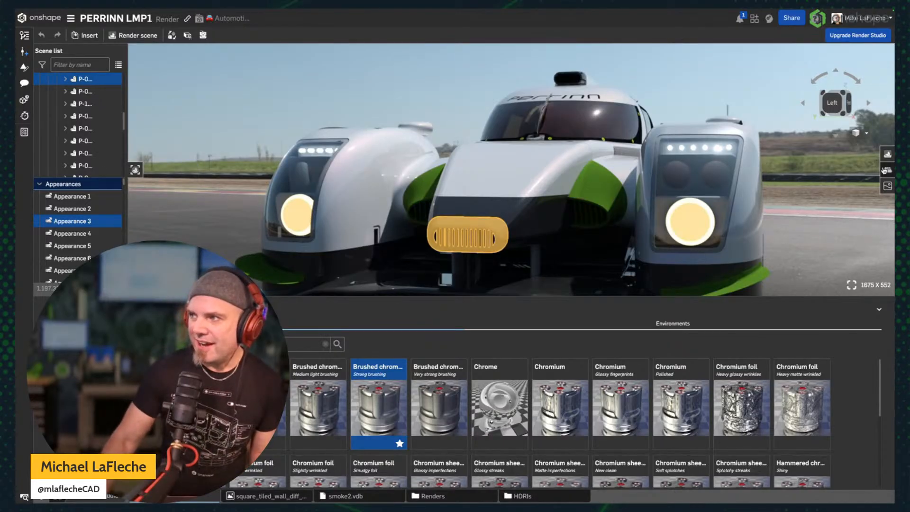
pyautogui.click(886, 170)
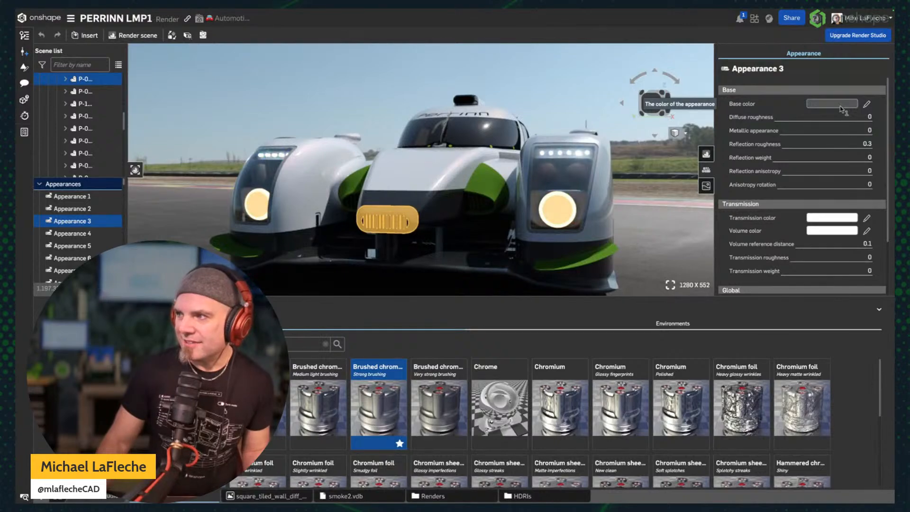
pyautogui.rightClick(500, 388)
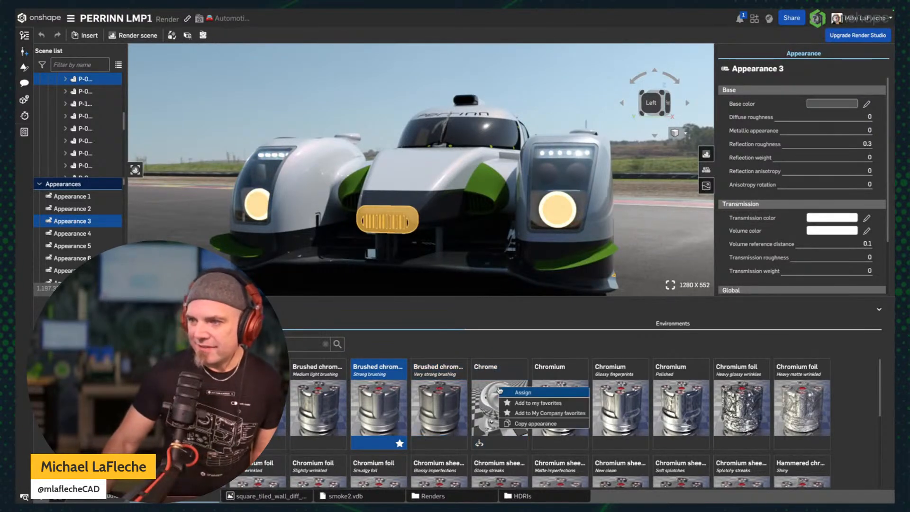
pyautogui.click(521, 393)
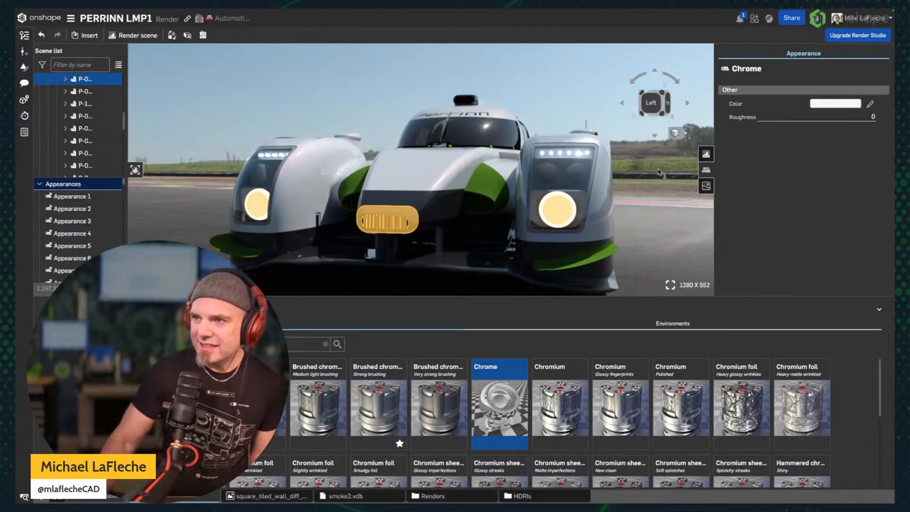
pyautogui.click(652, 171)
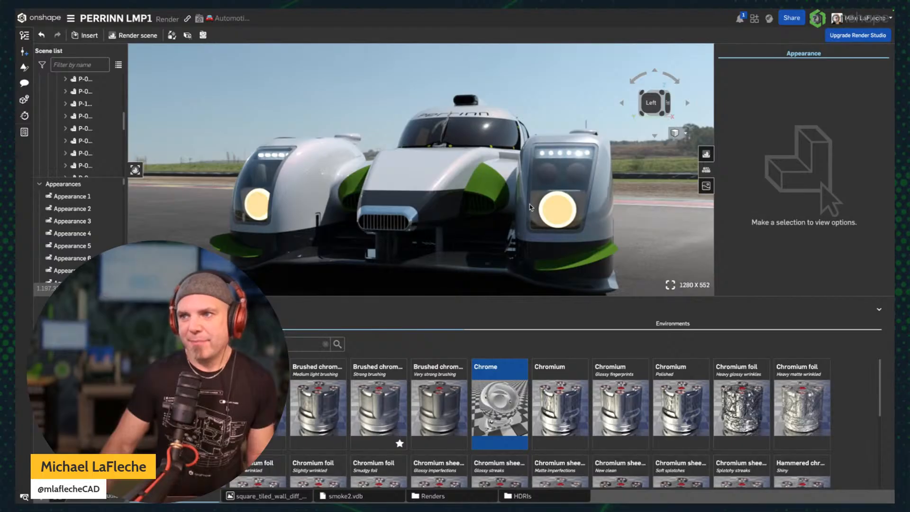
# Filter the scene list by "tip" and select the crash box tip part
pyautogui.click(383, 211)
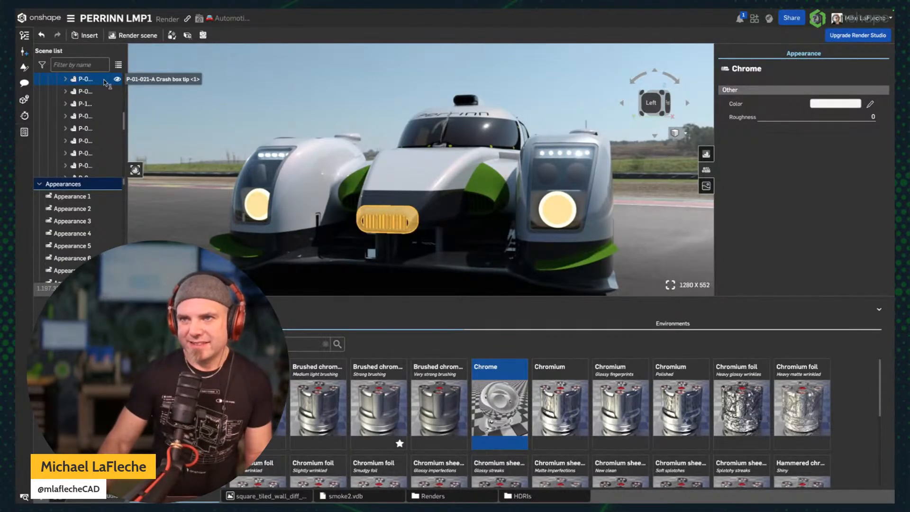
pyautogui.click(221, 72)
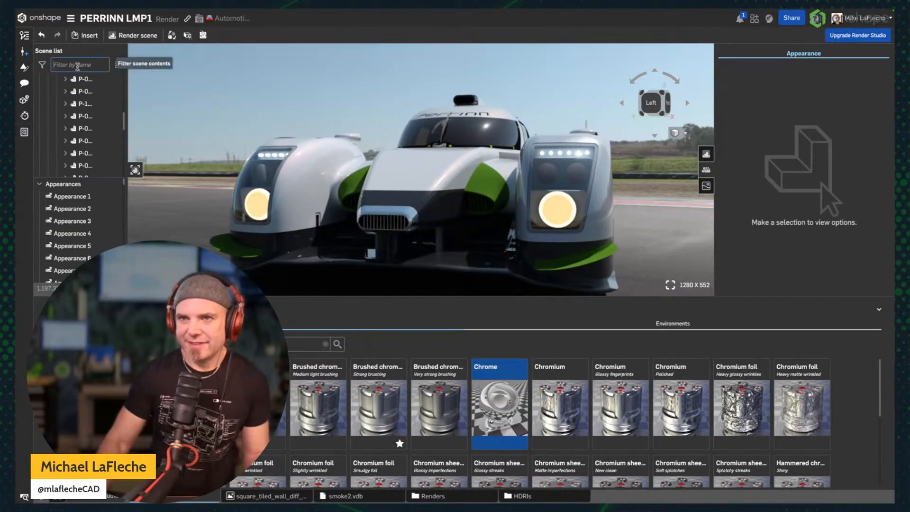
pyautogui.click(81, 64)
pyautogui.write('tip')
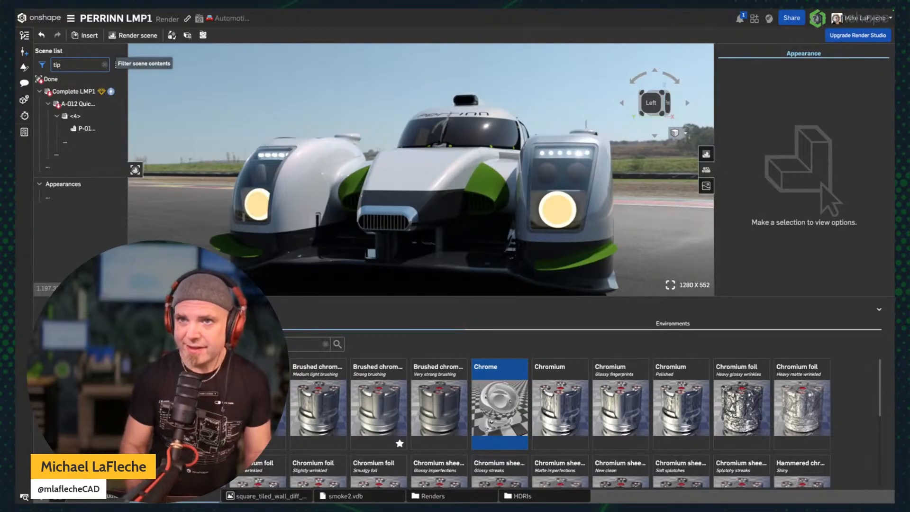
pyautogui.click(87, 129)
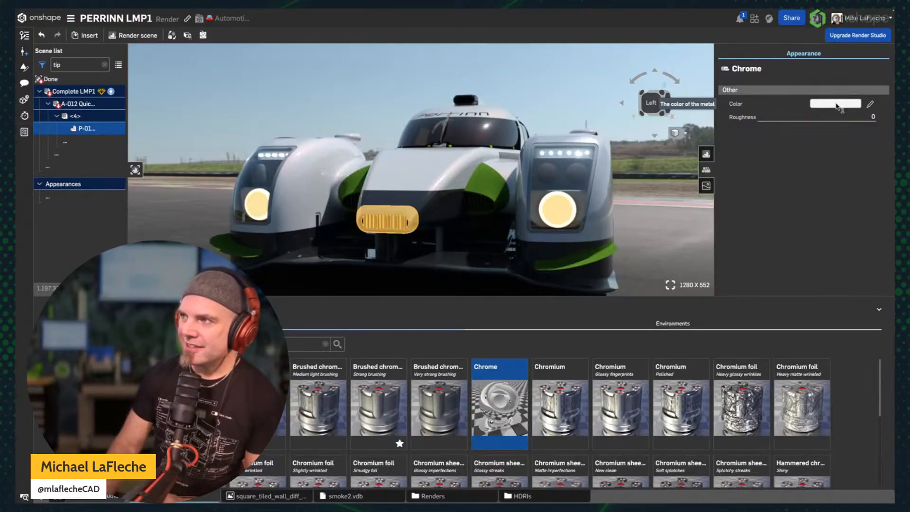
# Set the crash box tip's Chrome color to purple (AE55BC) and inspect the tip up close
pyautogui.click(870, 104)
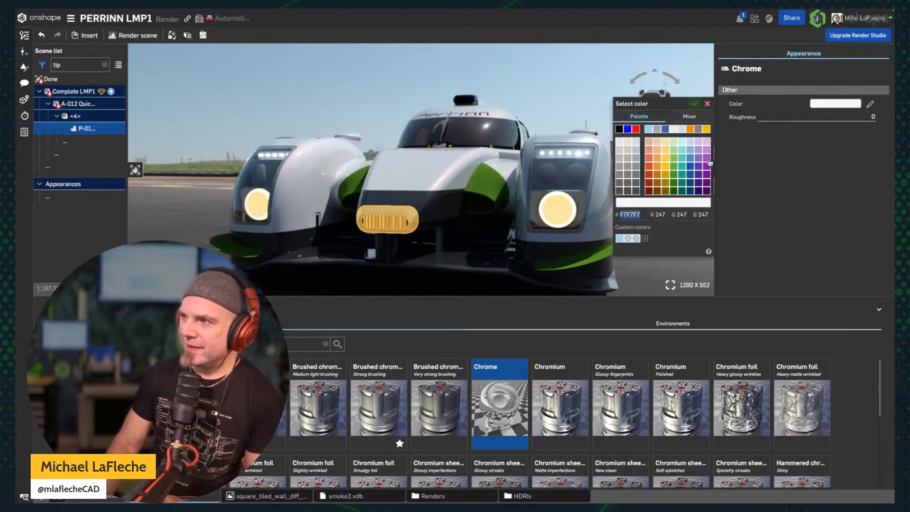
pyautogui.click(707, 159)
pyautogui.click(694, 104)
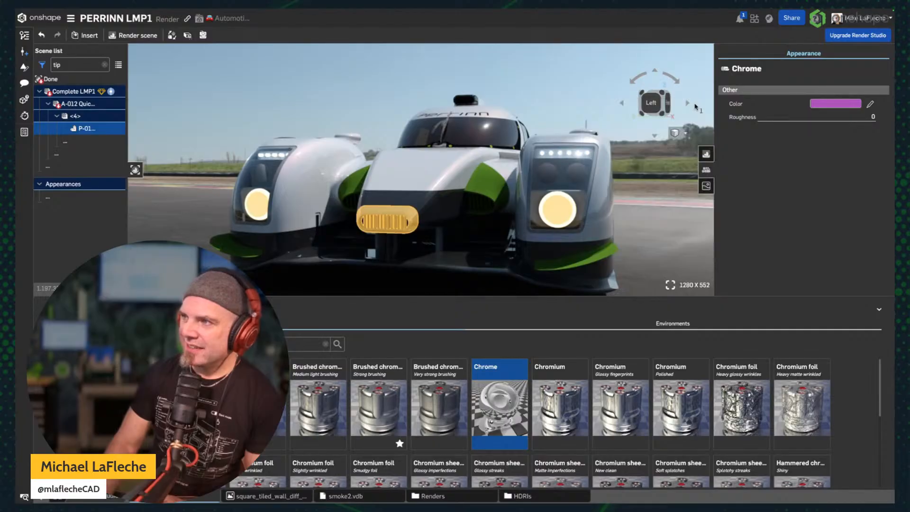
pyautogui.click(584, 101)
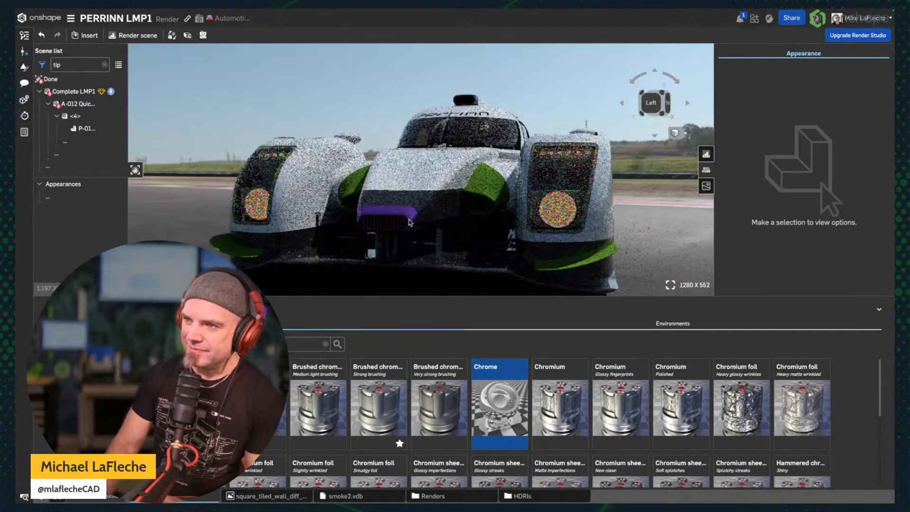
pyautogui.scroll(5, 410, 223)
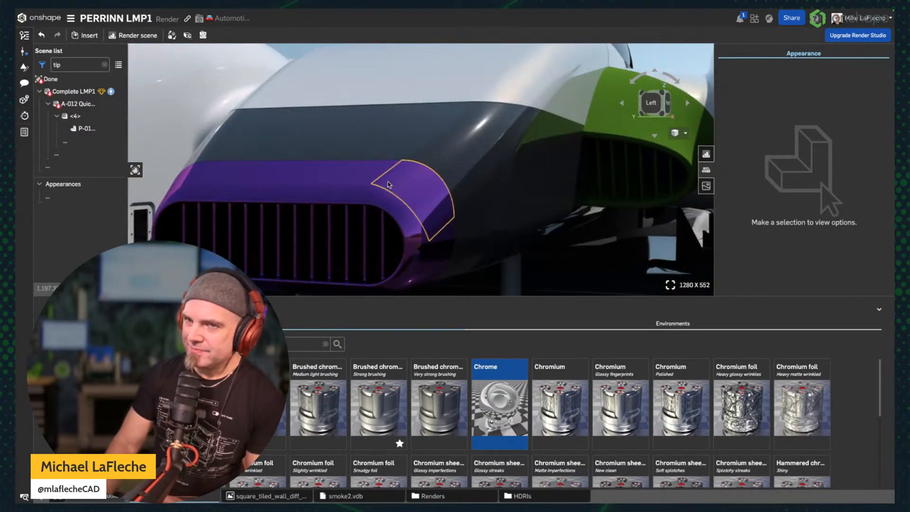
# Set the crash box tip's Chrome color to light gray (E6E6E6)
pyautogui.click(87, 128)
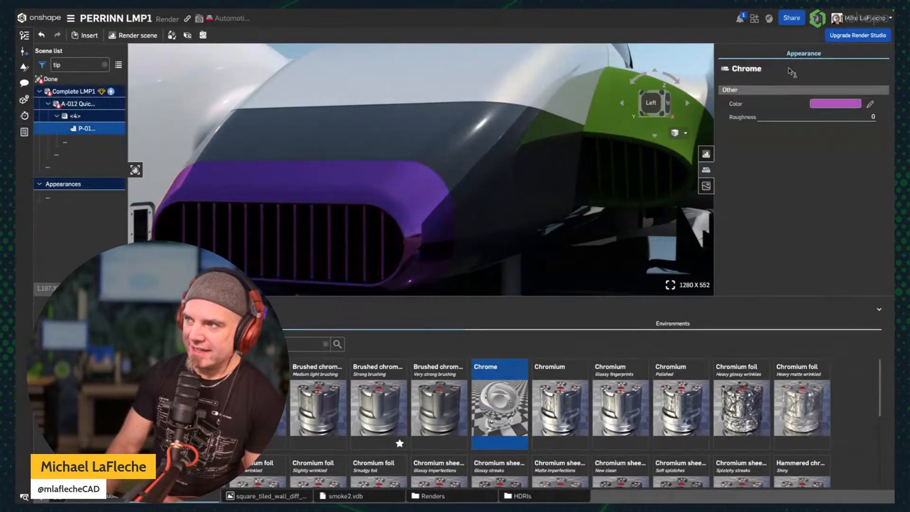
pyautogui.click(871, 104)
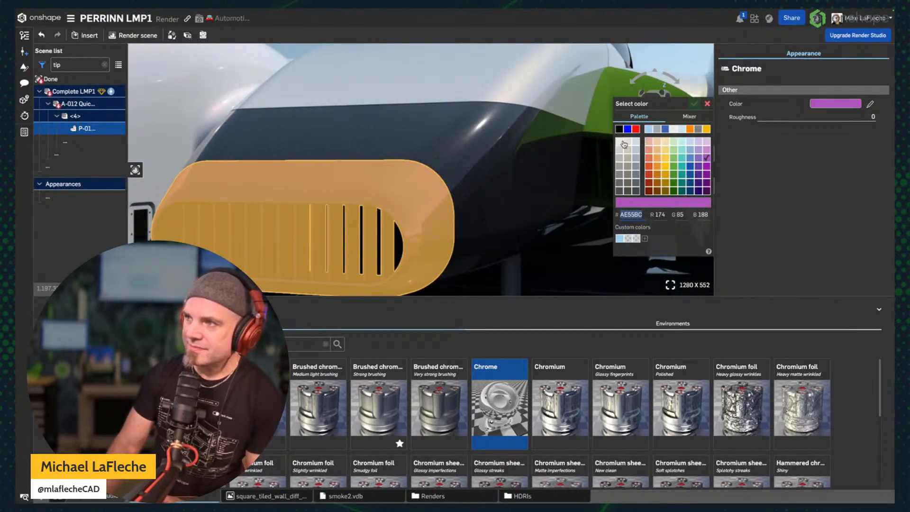
pyautogui.click(624, 143)
pyautogui.click(694, 103)
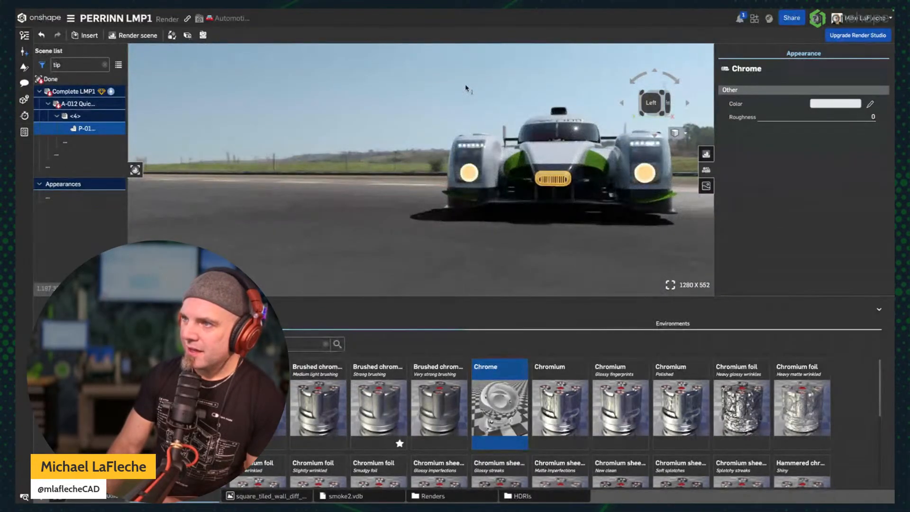
pyautogui.click(561, 98)
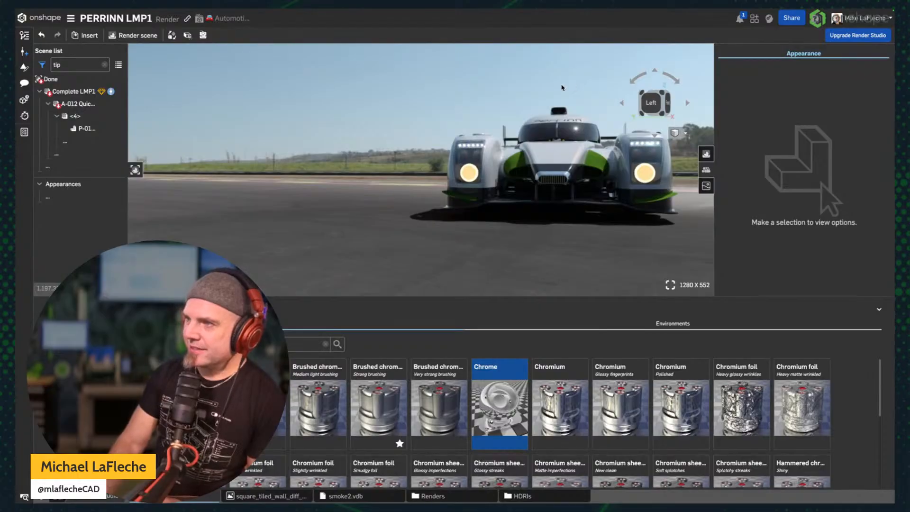
pyautogui.moveTo(562, 87); pyautogui.dragTo(440, 109, button='middle')
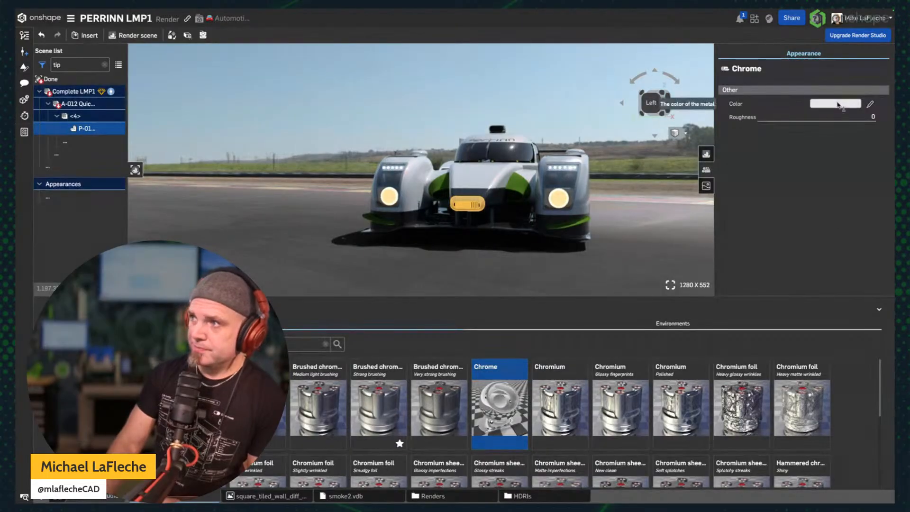
pyautogui.rightClick(837, 106)
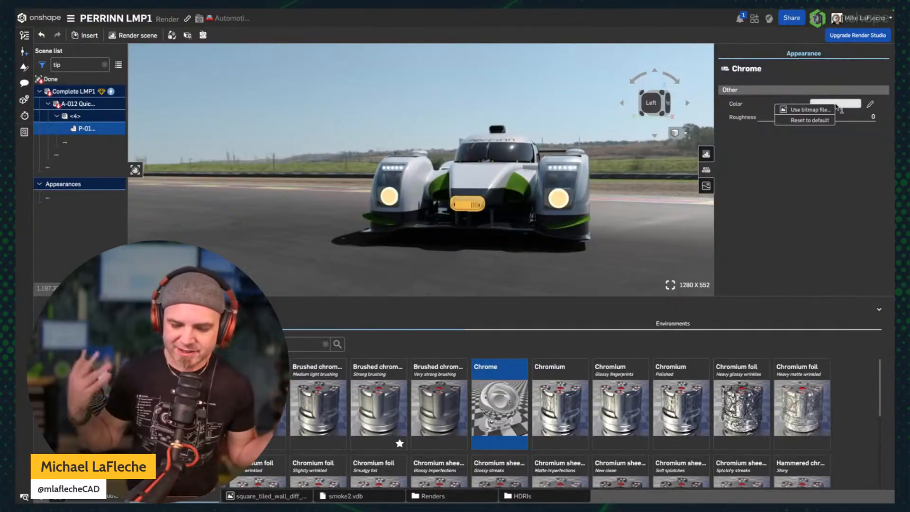
pyautogui.click(811, 110)
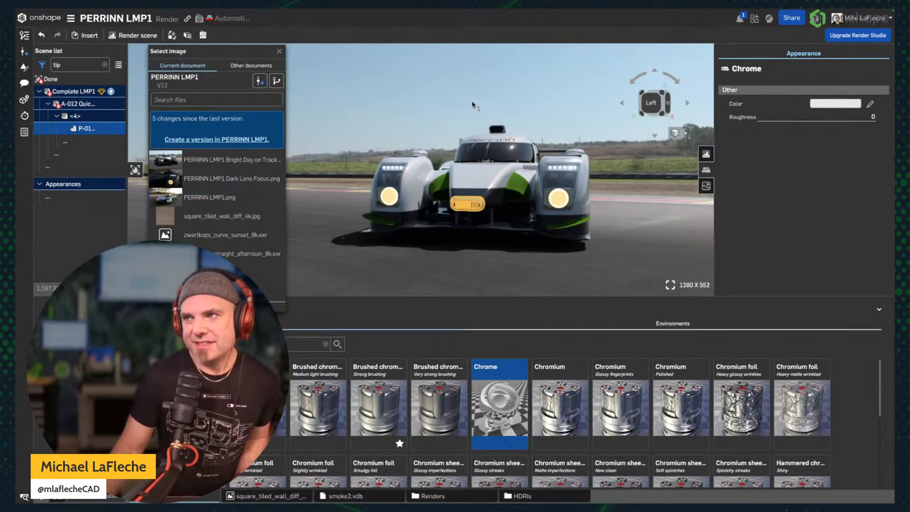
pyautogui.click(452, 99)
# Use square_tiled_wall_diff_4k.jpg as the bitmap for the crash box tip's Chrome color and review its bitmap parameters
pyautogui.scroll(3, 471, 217)
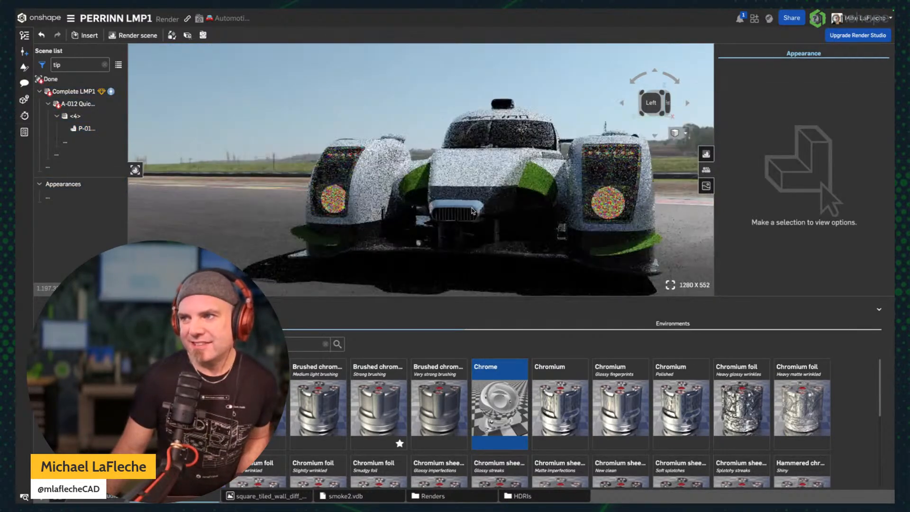
pyautogui.scroll(2, 471, 217)
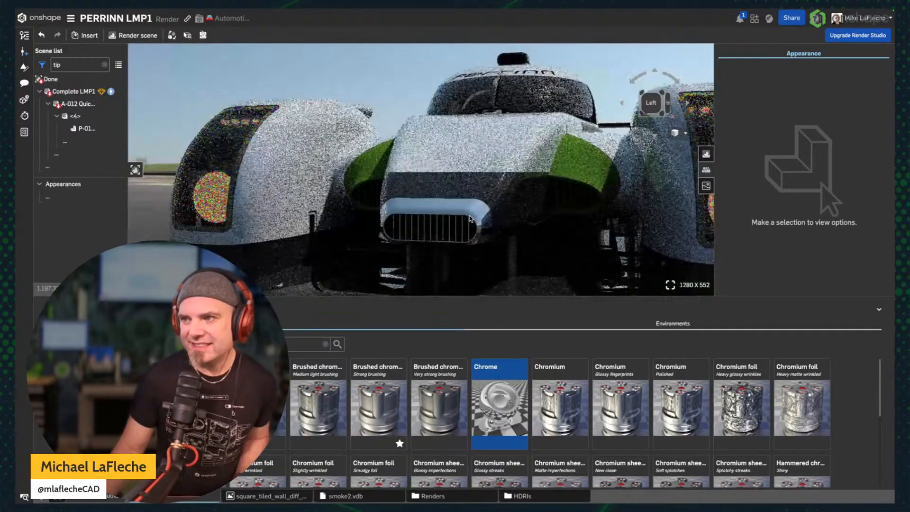
pyautogui.scroll(3, 469, 218)
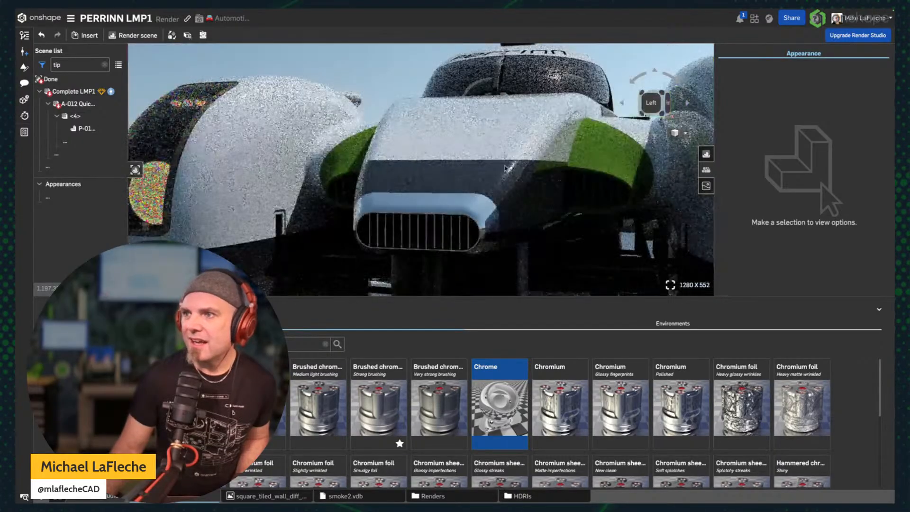
pyautogui.click(87, 128)
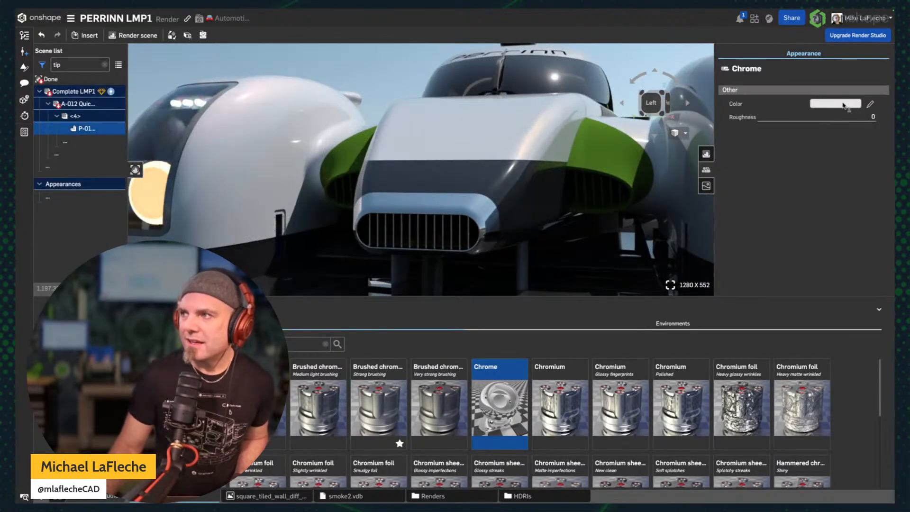
pyautogui.click(871, 105)
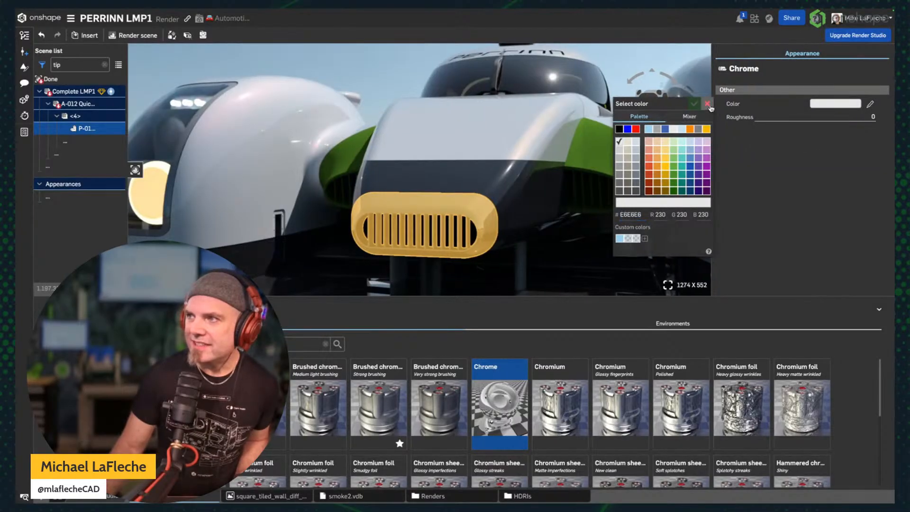
pyautogui.click(707, 104)
pyautogui.rightClick(826, 103)
pyautogui.click(844, 106)
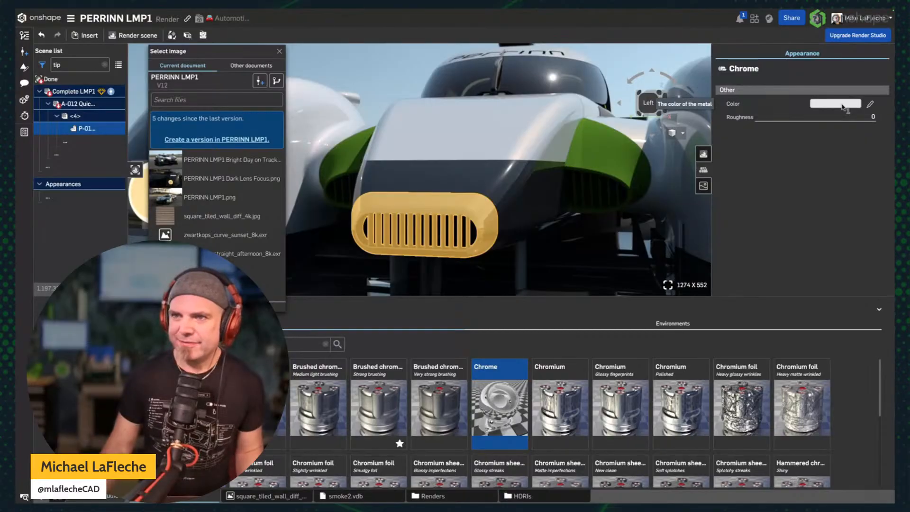
pyautogui.click(230, 213)
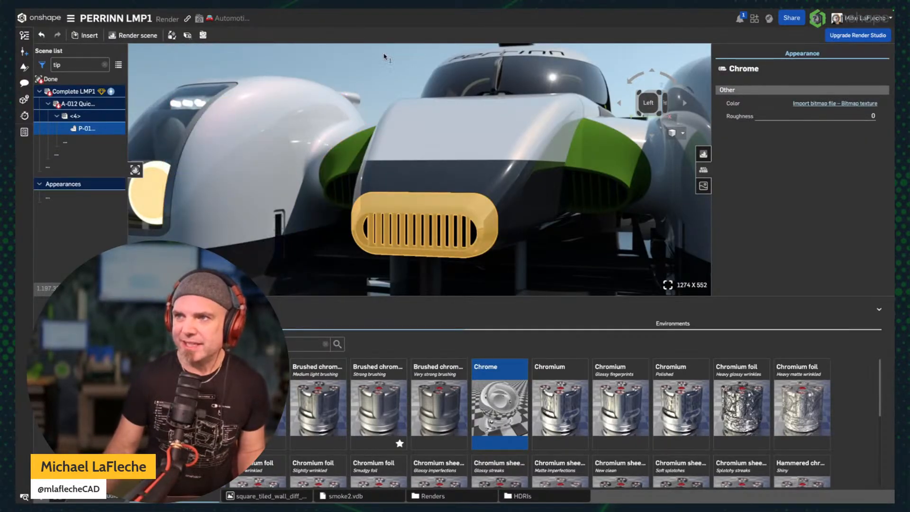
pyautogui.click(836, 104)
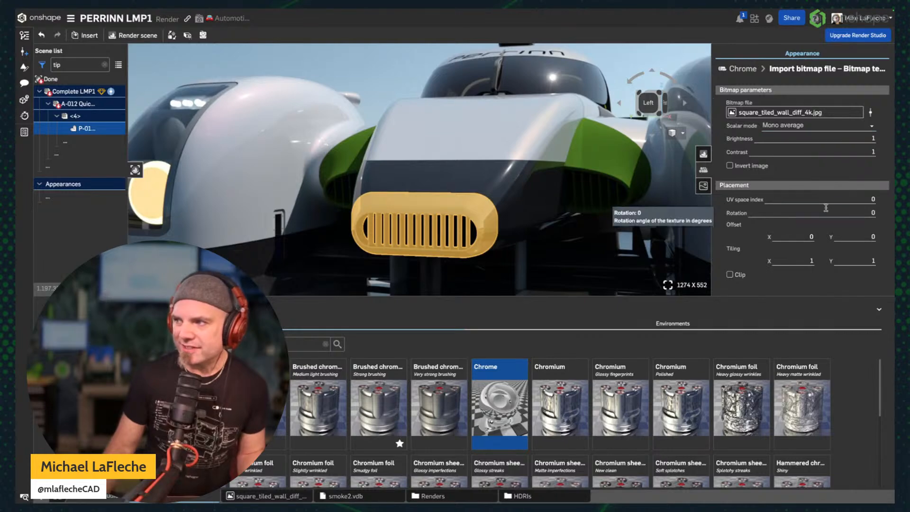
pyautogui.click(397, 69)
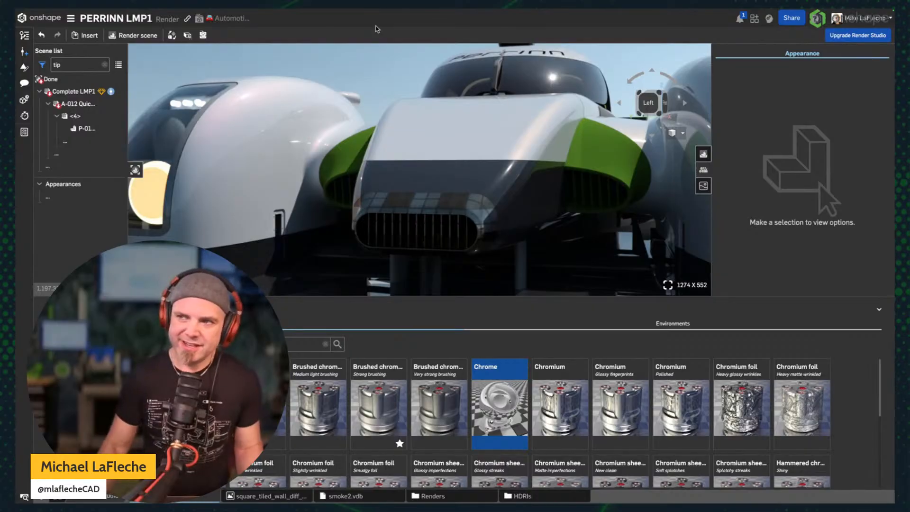
# Set the tiling of the crash box tip's bitmap texture to 3 in both X and Y
pyautogui.click(85, 128)
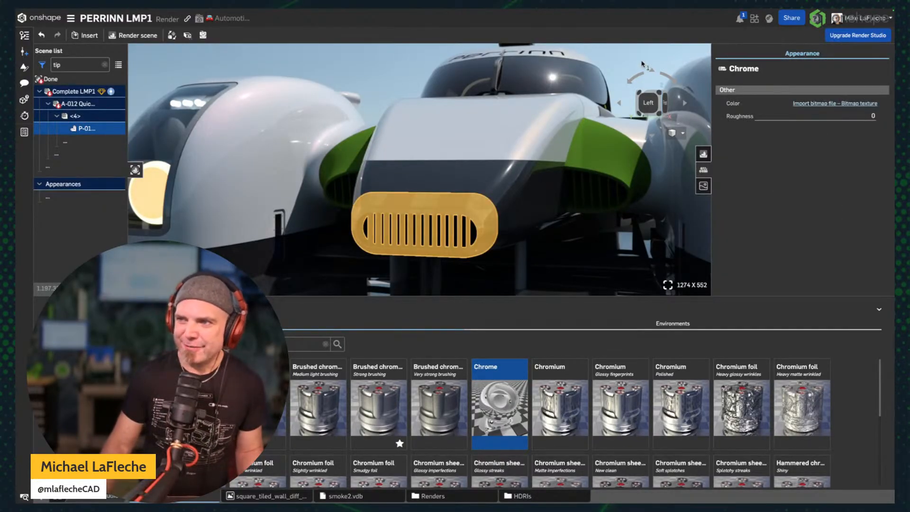
pyautogui.click(819, 104)
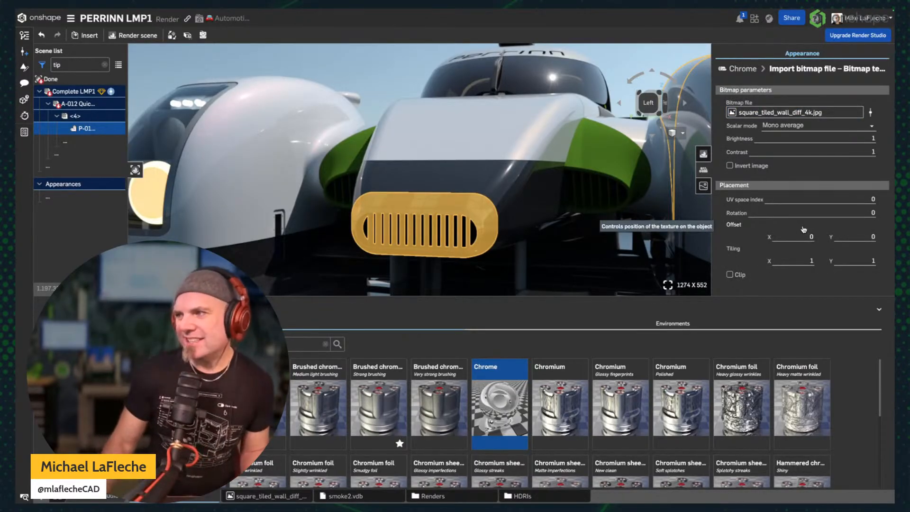
pyautogui.click(797, 260)
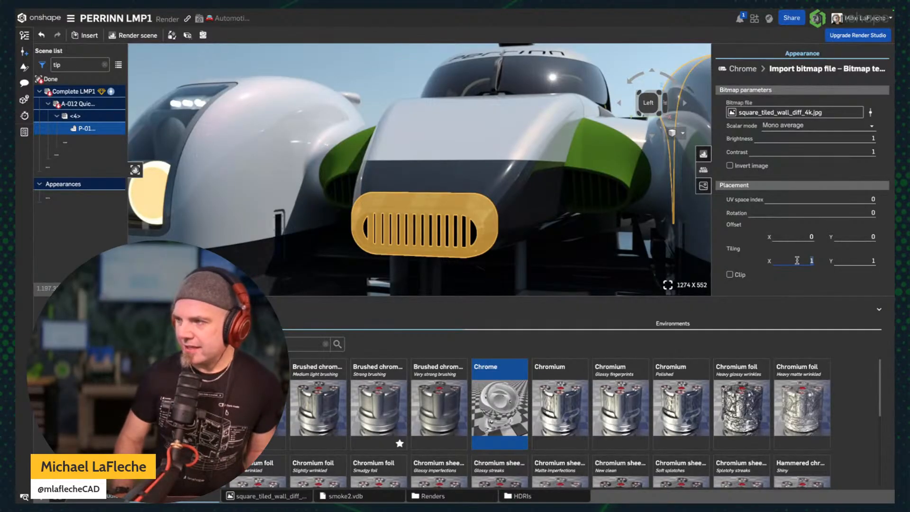
pyautogui.write('3')
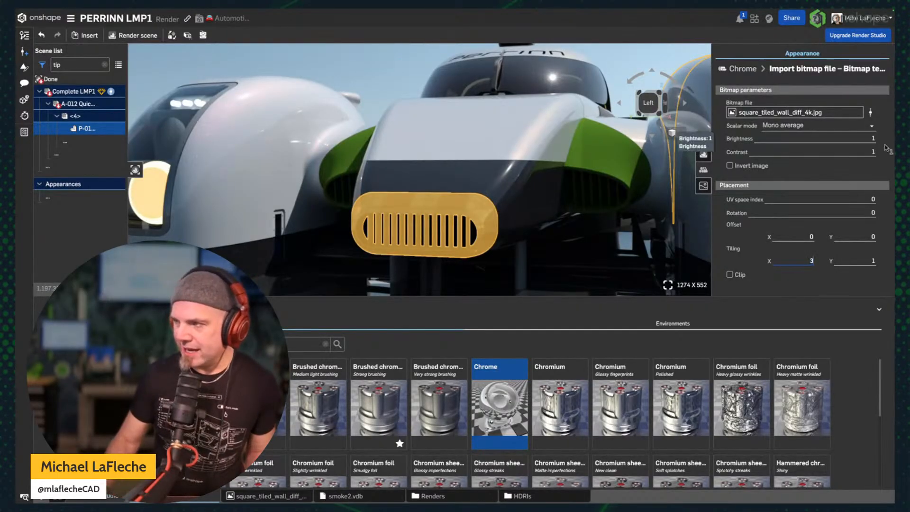
pyautogui.click(866, 260)
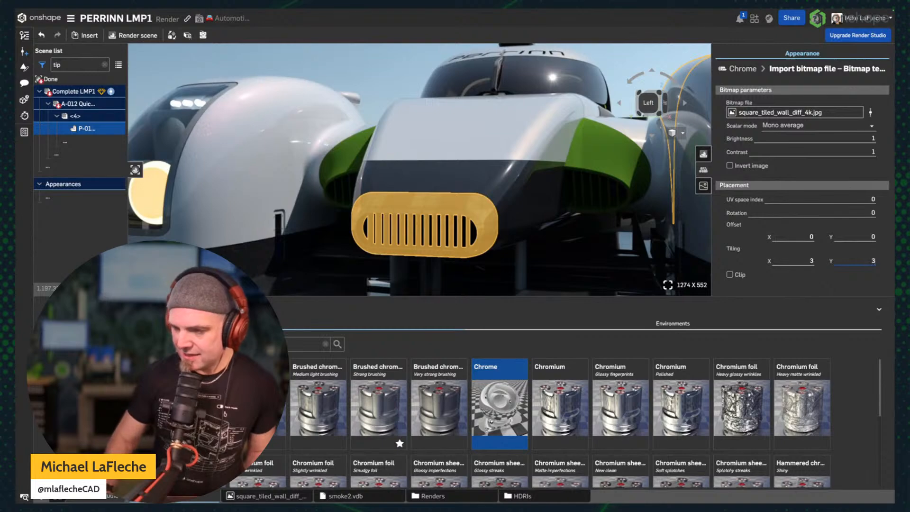
# Confirm a Y tiling of 3 for the crash box tip's bitmap texture and clear the selection
pyautogui.write('3')
pyautogui.press('Return')
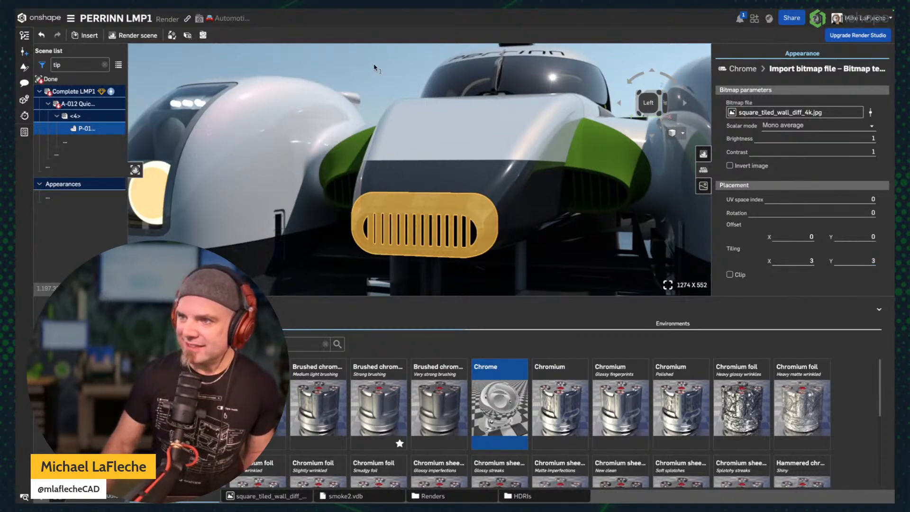
pyautogui.click(375, 71)
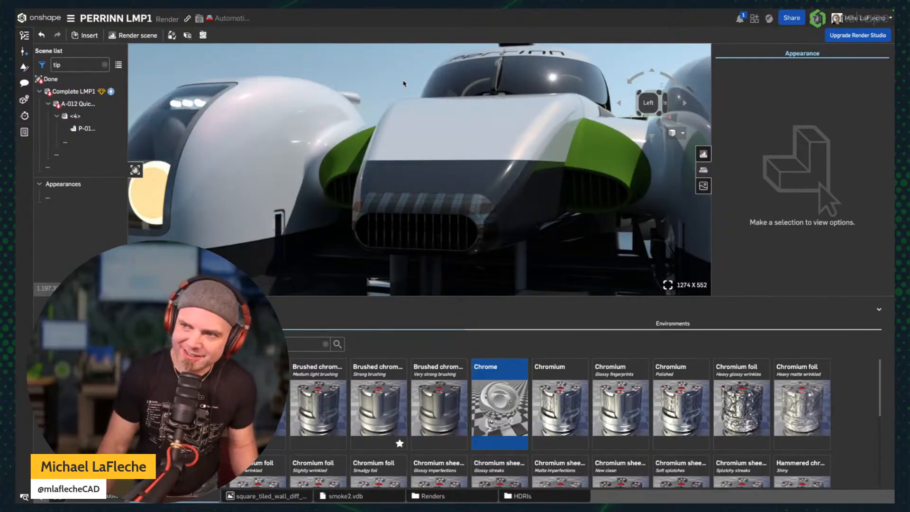
# View the square_tiled_wall_diff_4k.jpg image on its own and return to the Done Render Studio
pyautogui.hotkey('ctrl', 'shift', 'Tab')
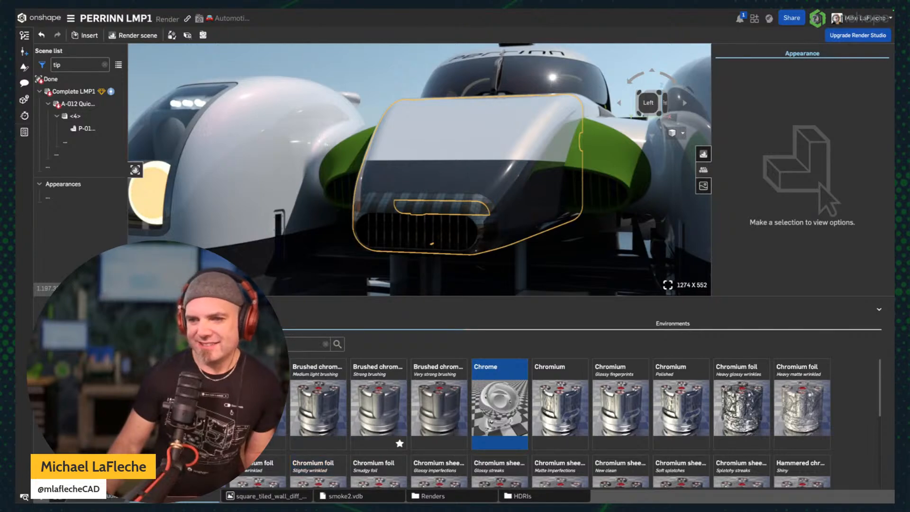
pyautogui.click(24, 496)
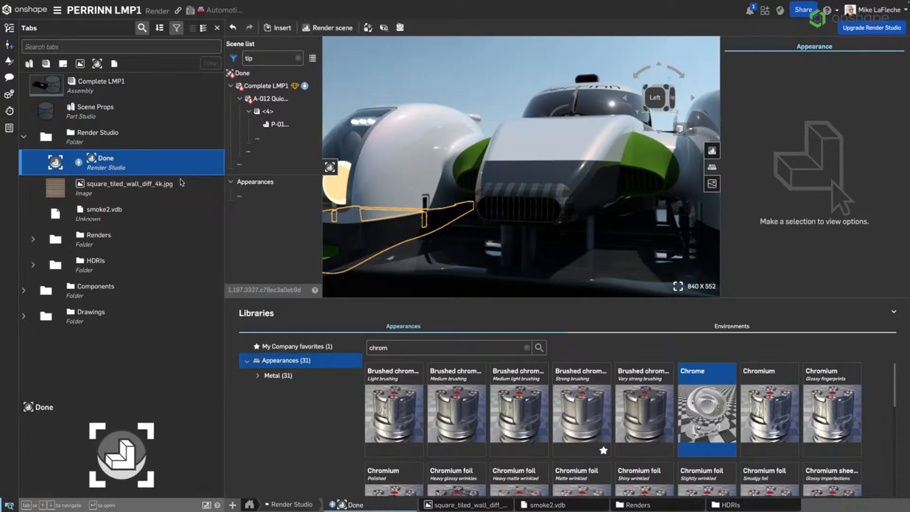
pyautogui.click(190, 190)
pyautogui.click(163, 186)
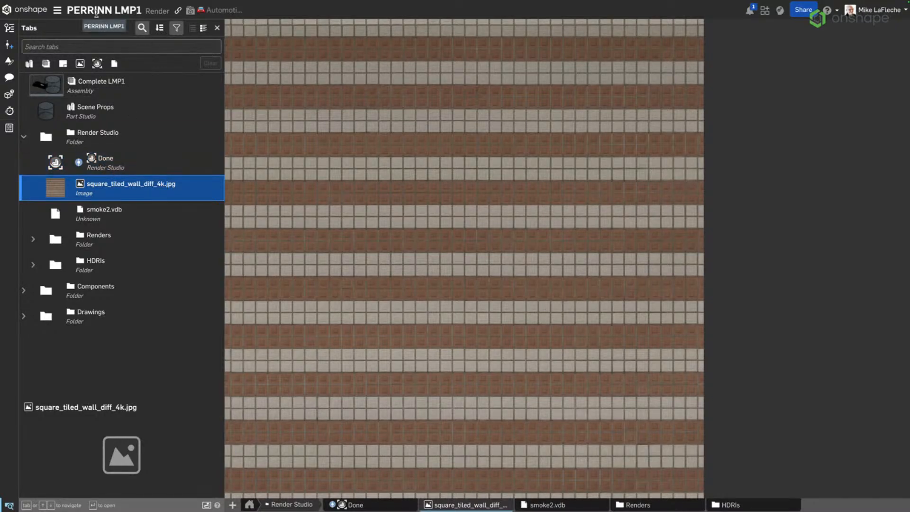
pyautogui.moveTo(73, 1)
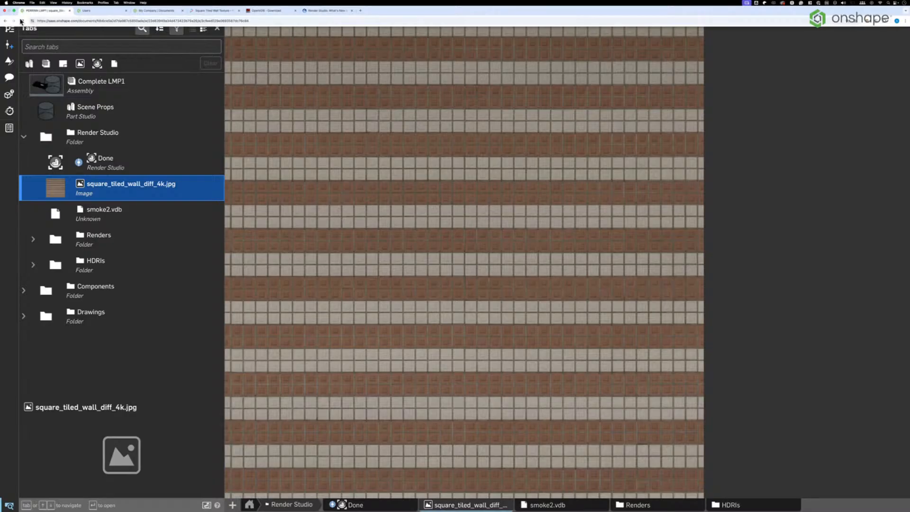
pyautogui.click(6, 22)
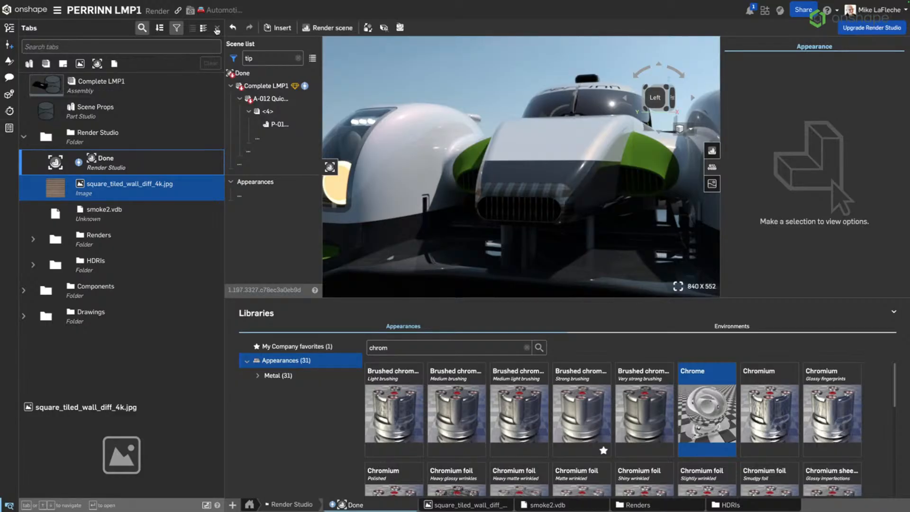
pyautogui.click(218, 30)
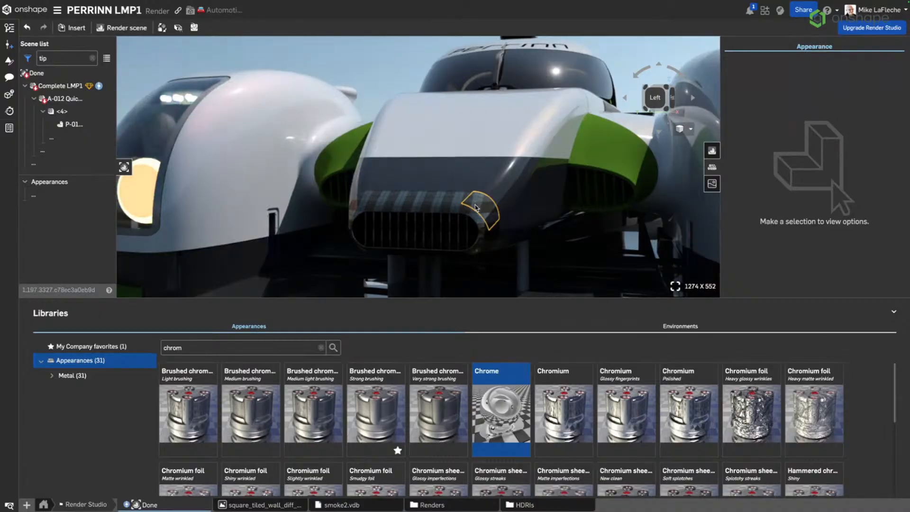
# Reset the crash box tip to its Part Studio appearance and assign the library's Chrome appearance to it
pyautogui.rightClick(80, 126)
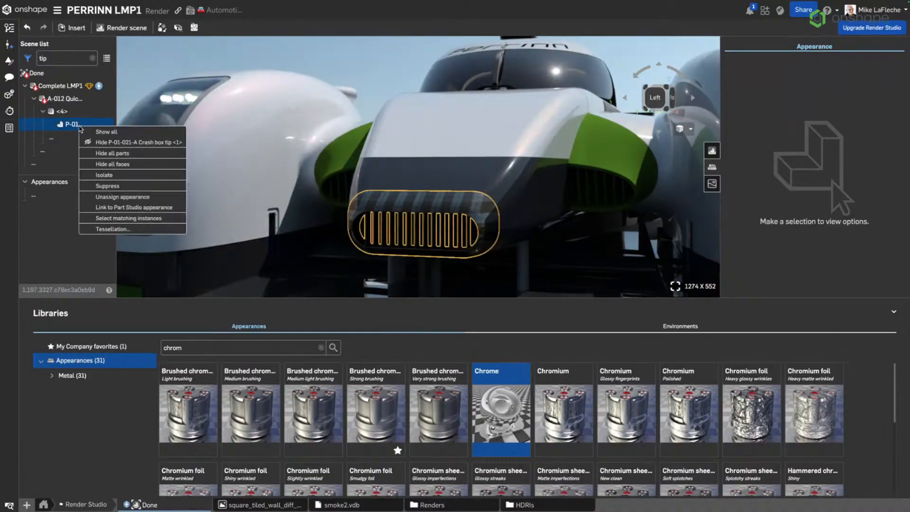
pyautogui.click(146, 210)
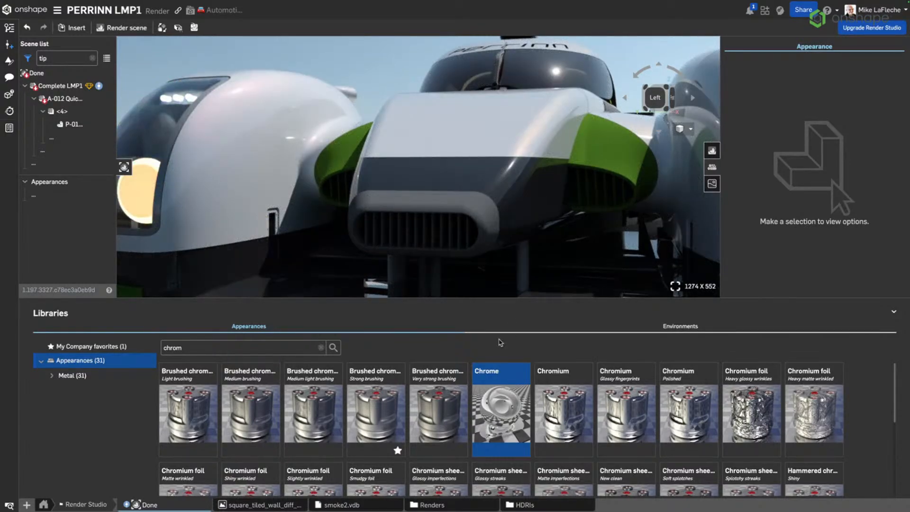
pyautogui.rightClick(514, 402)
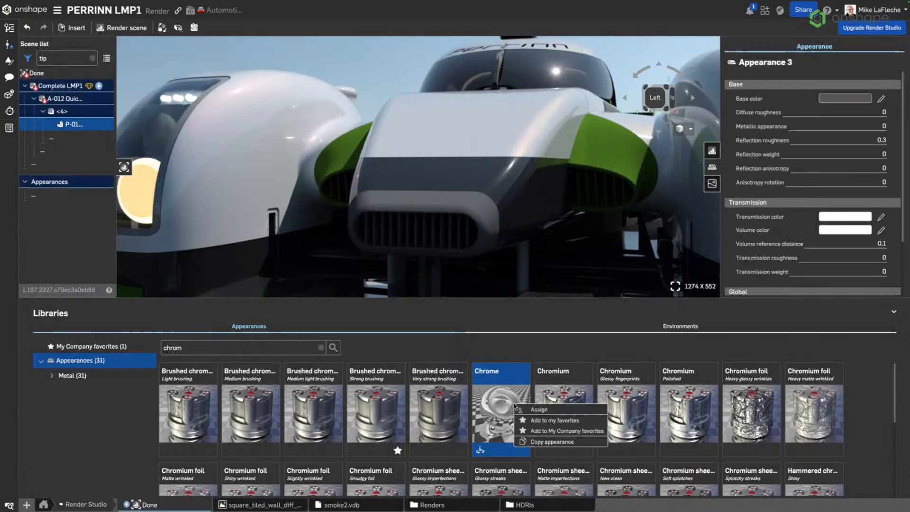
pyautogui.click(537, 411)
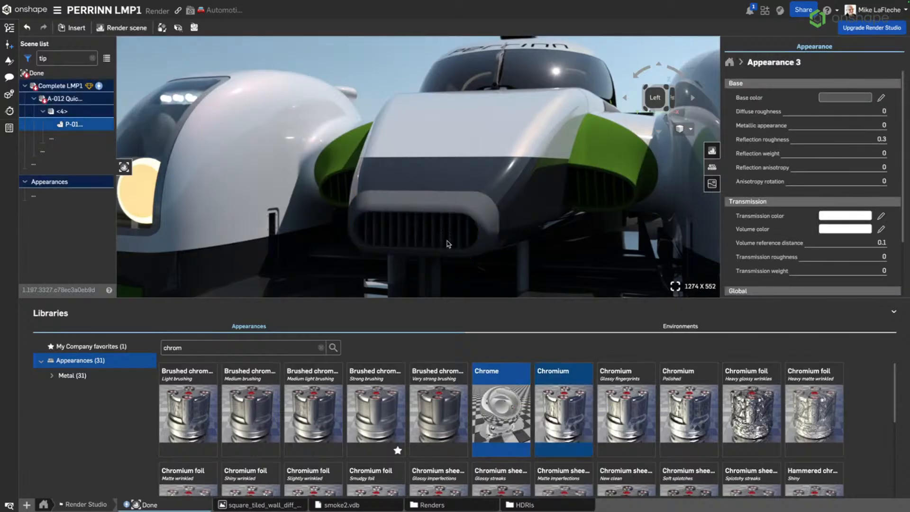
pyautogui.click(360, 66)
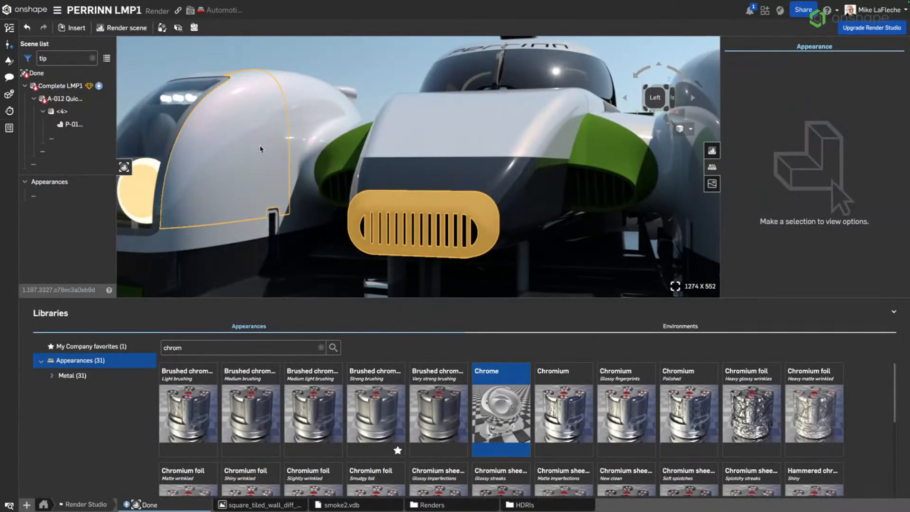
pyautogui.click(347, 172)
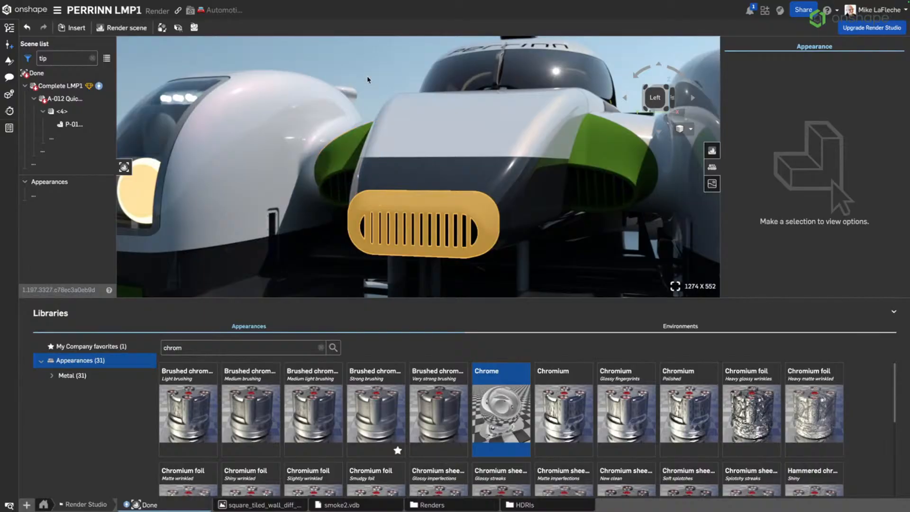
# Replace the scene list filter with "inlet"
pyautogui.click(92, 58)
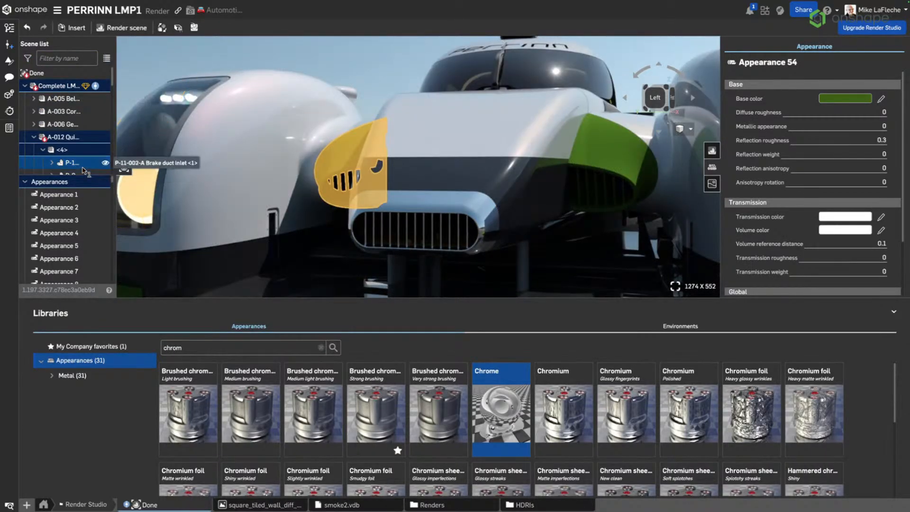
pyautogui.click(66, 58)
pyautogui.write('inlet')
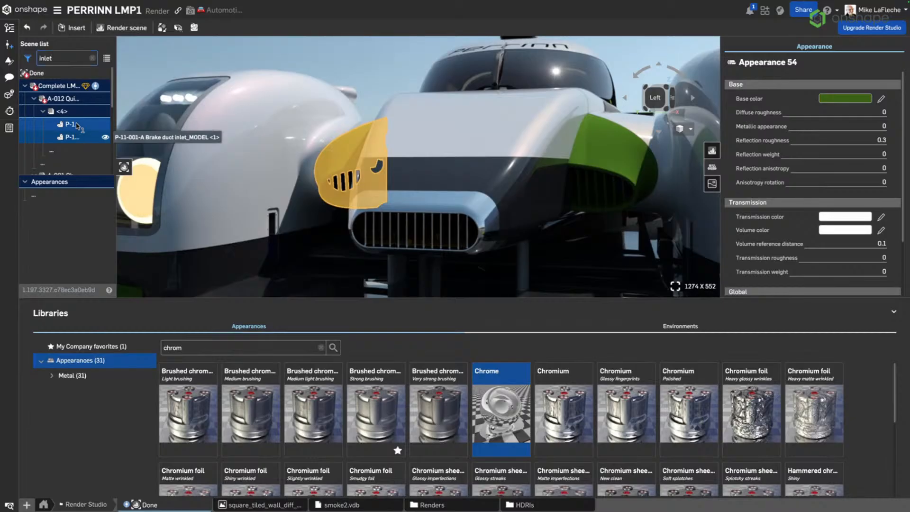
# Add Chrome to the personal favorites and assign it to all front and rear brake duct inlet parts
pyautogui.click(74, 137)
pyautogui.click(76, 140)
pyautogui.scroll(-2, 76, 141)
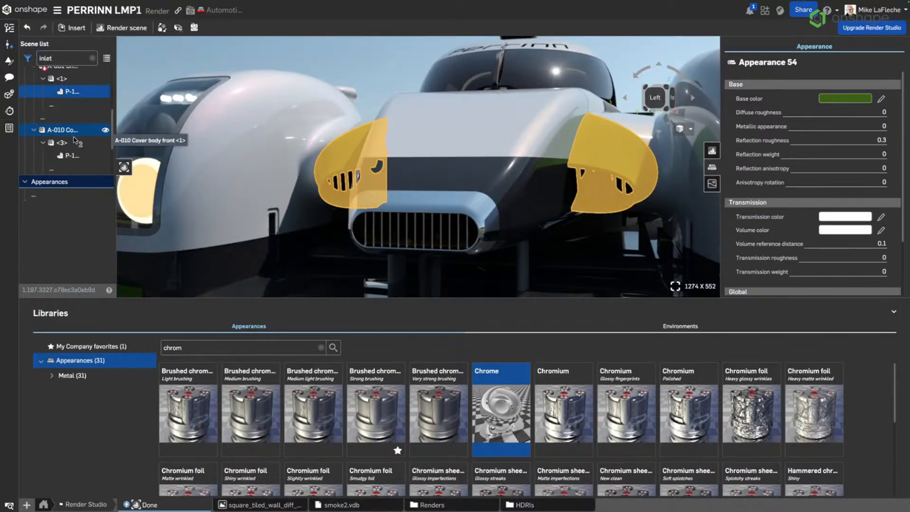
pyautogui.scroll(-1, 70, 160)
pyautogui.scroll(-2, 70, 147)
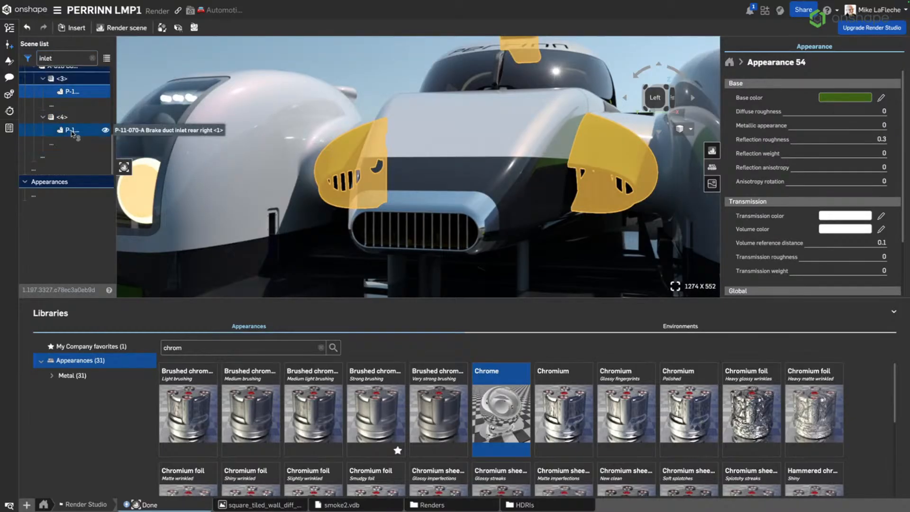
pyautogui.click(71, 129)
pyautogui.rightClick(501, 412)
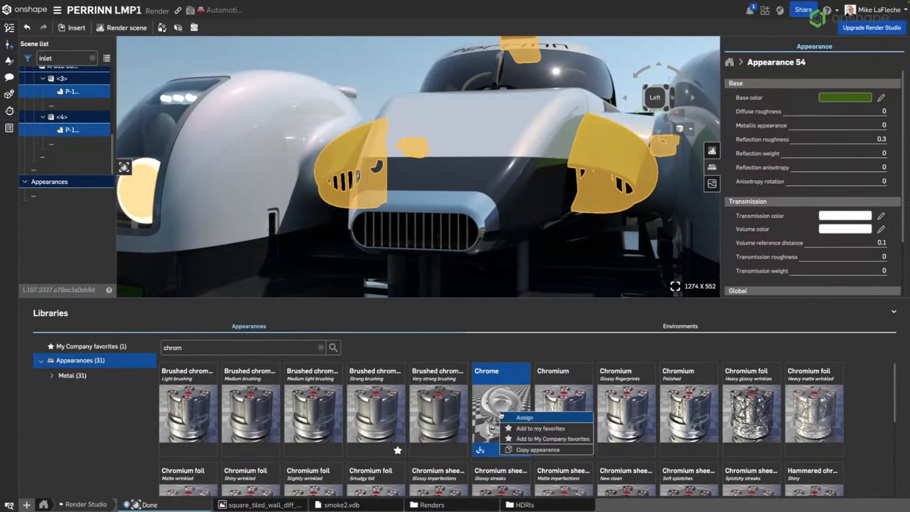
pyautogui.click(532, 429)
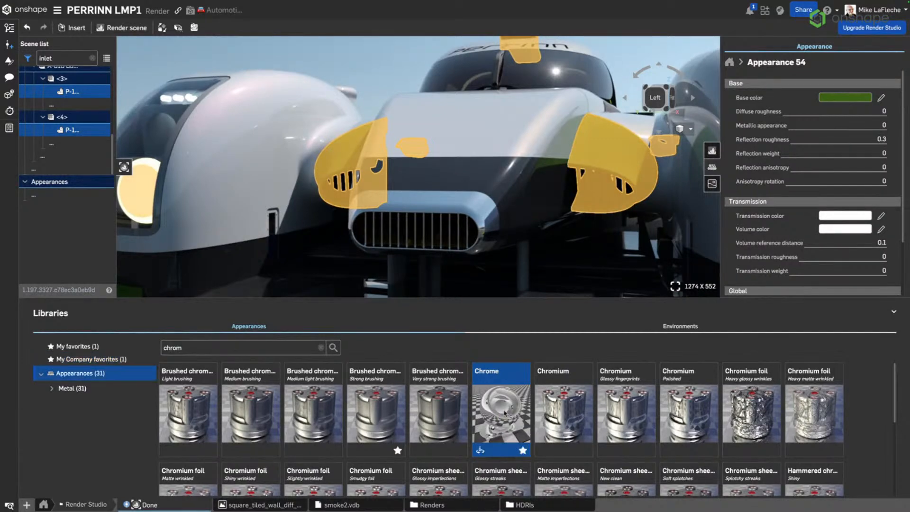
pyautogui.rightClick(502, 411)
pyautogui.click(525, 417)
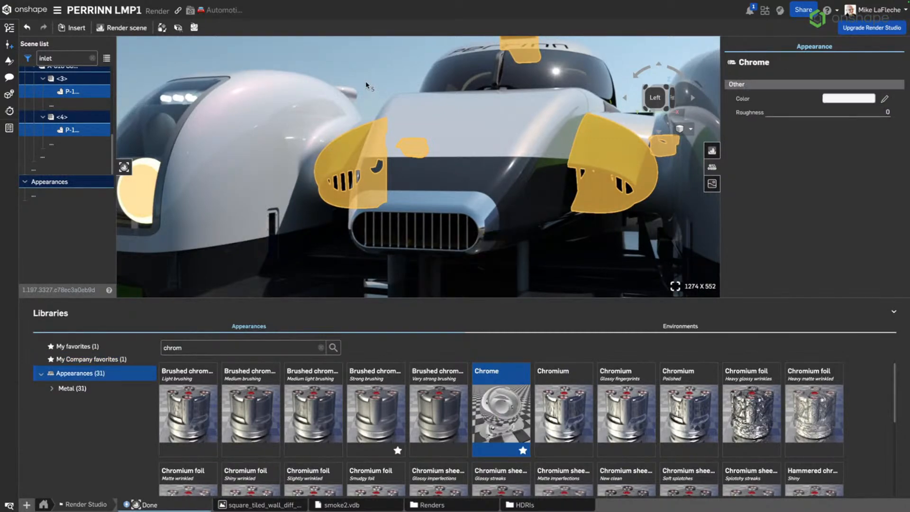
pyautogui.click(361, 76)
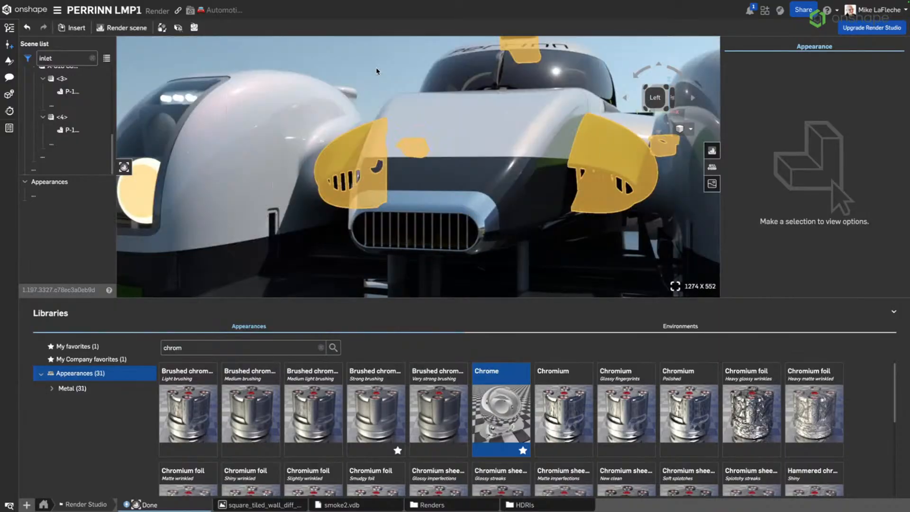
# View the whole car from the Front view and from an angle between Left and Front
pyautogui.scroll(-5, 376, 67)
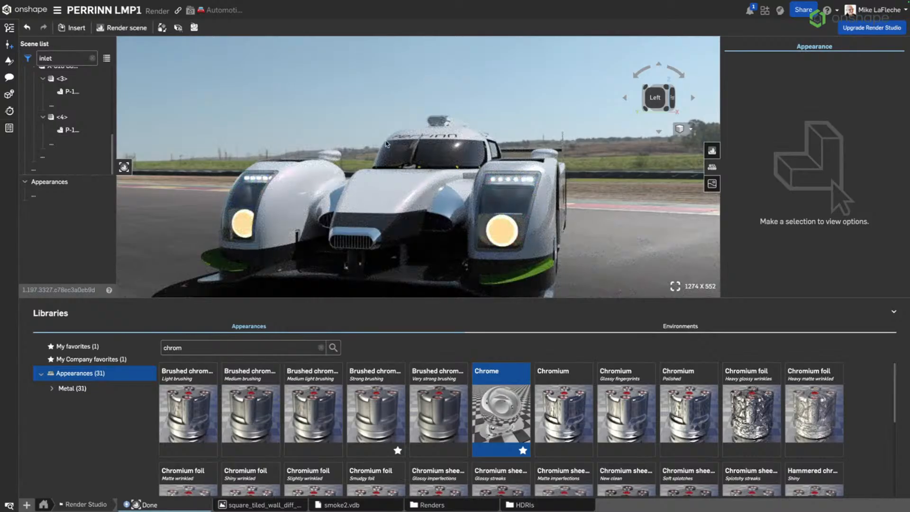
pyautogui.click(674, 98)
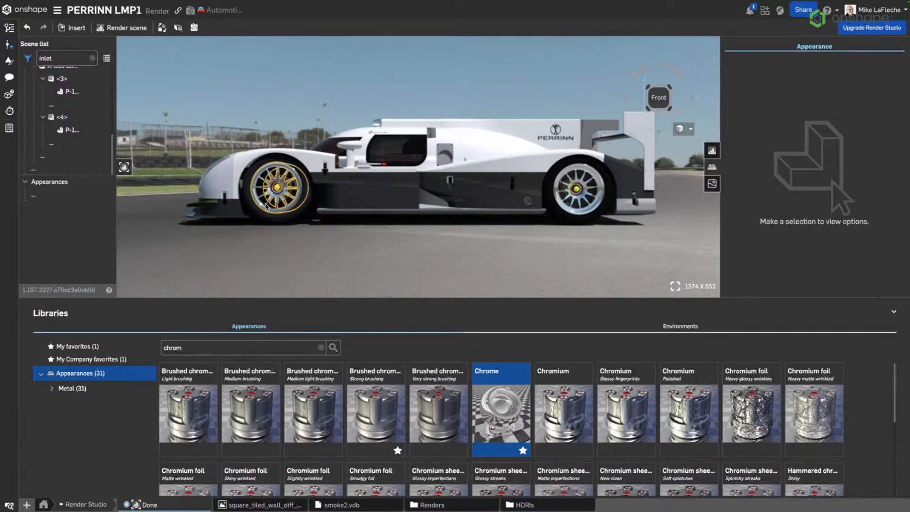
pyautogui.click(694, 99)
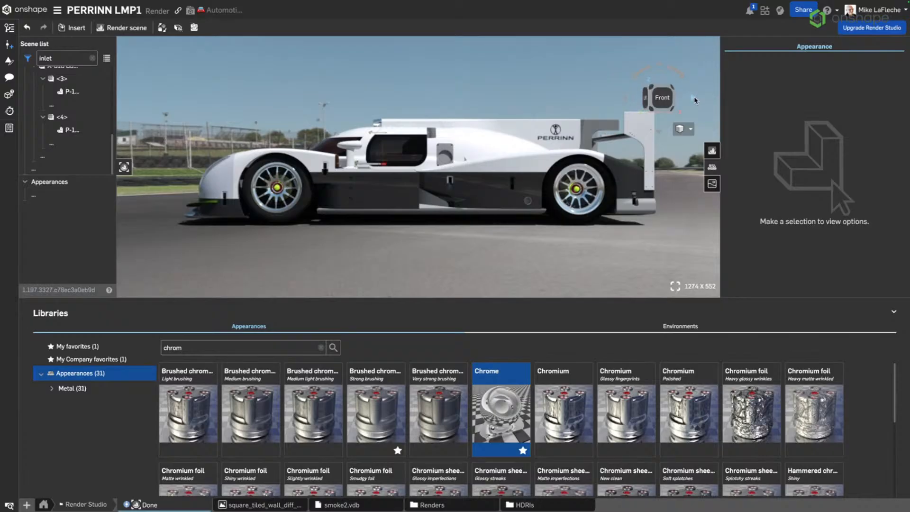
pyautogui.click(695, 99)
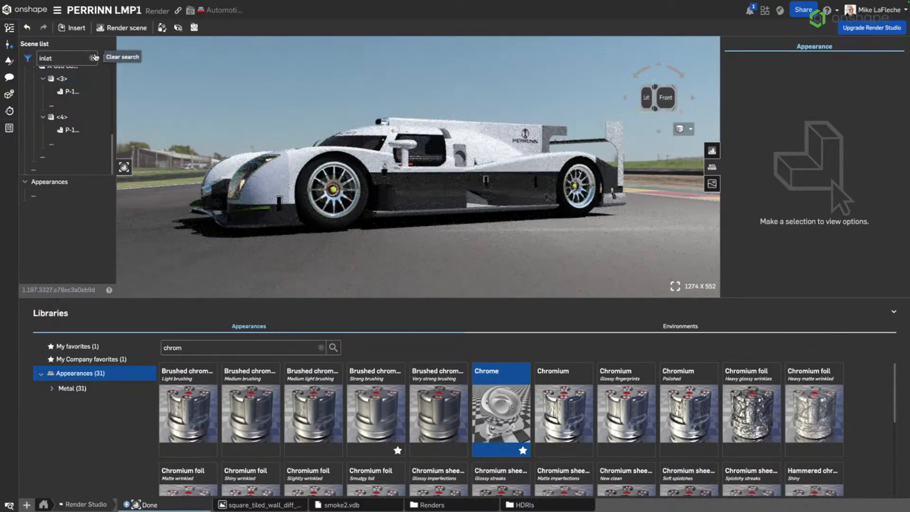
# Clear the scene list filter and review the tessellation levels offered for Complete LMP1 without changing them
pyautogui.click(92, 57)
pyautogui.scroll(5, 112, 76)
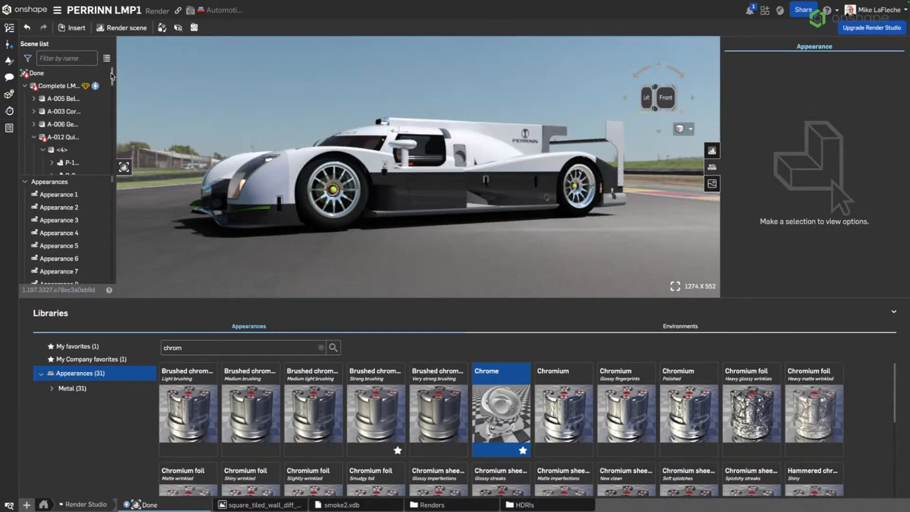
pyautogui.rightClick(59, 86)
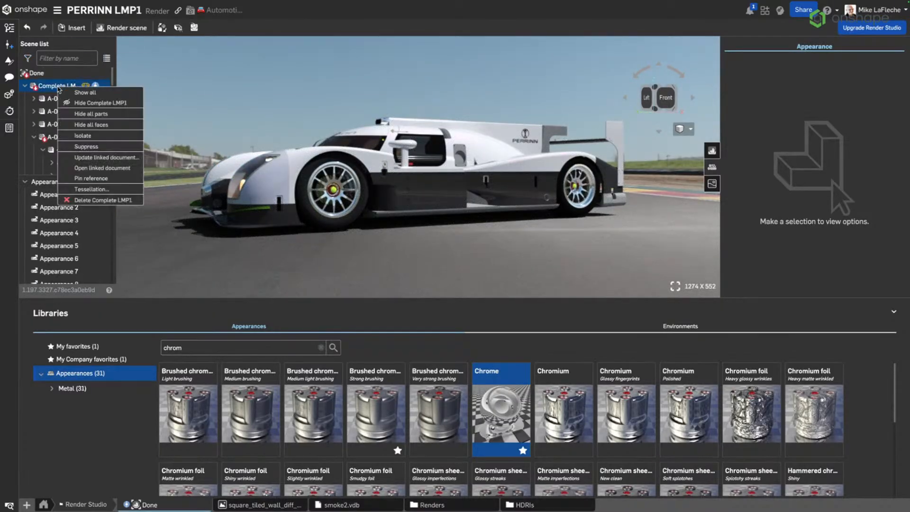
pyautogui.click(97, 189)
pyautogui.click(138, 51)
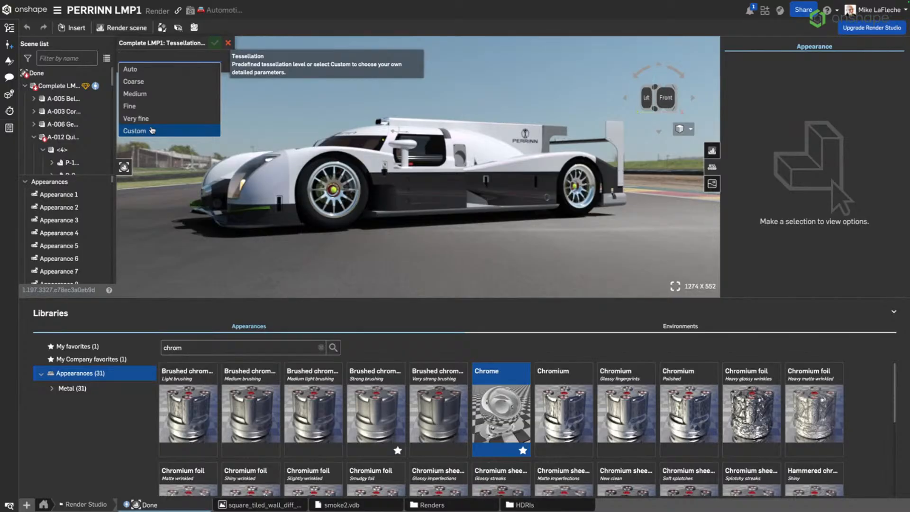
pyautogui.click(228, 43)
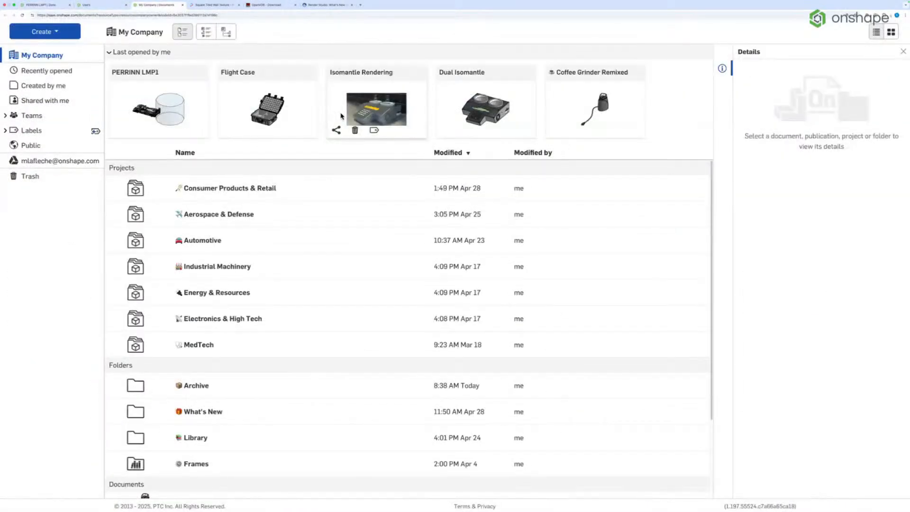
# Switch to the Key Update Timeline slide to review the release features, and return to the PERRINN LMP1 Render Studio
pyautogui.hotkey('ctrl', 'Tab')
pyautogui.hotkey('ctrl', 'Tab')
pyautogui.hotkey('ctrl', 'Tab')
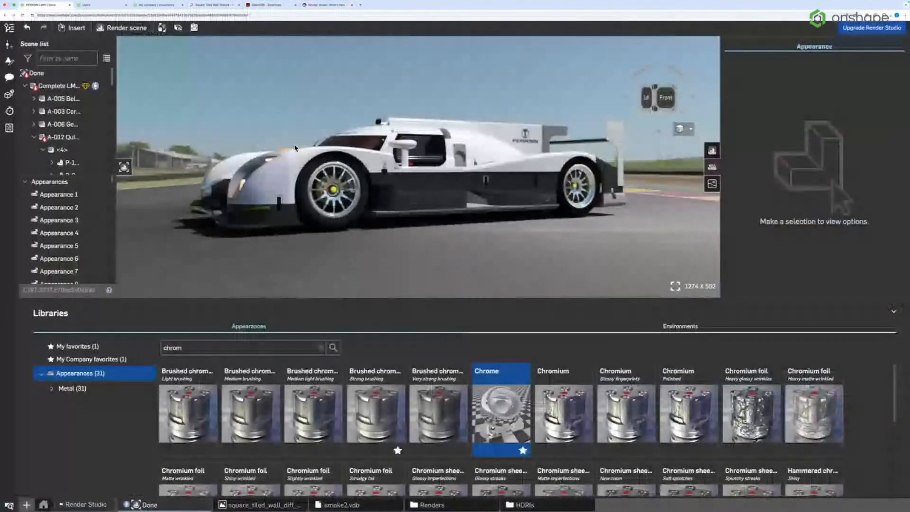
pyautogui.hotkey('ctrl', 'Tab')
pyautogui.hotkey('ctrl', 'Tab')
pyautogui.hotkey('ctrl', 'Tab')
pyautogui.hotkey('ctrl', 'Tab')
pyautogui.hotkey('ctrl', 'Tab')
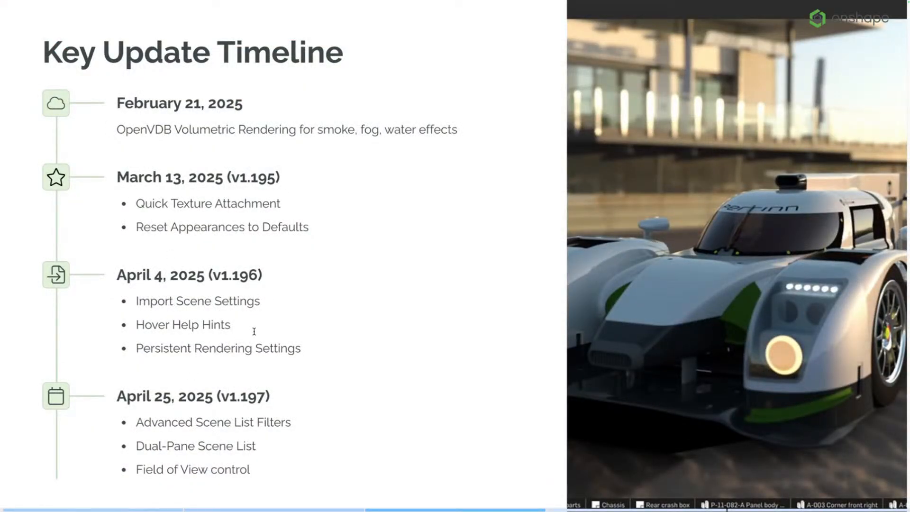
pyautogui.hotkey('ctrl', 'Tab')
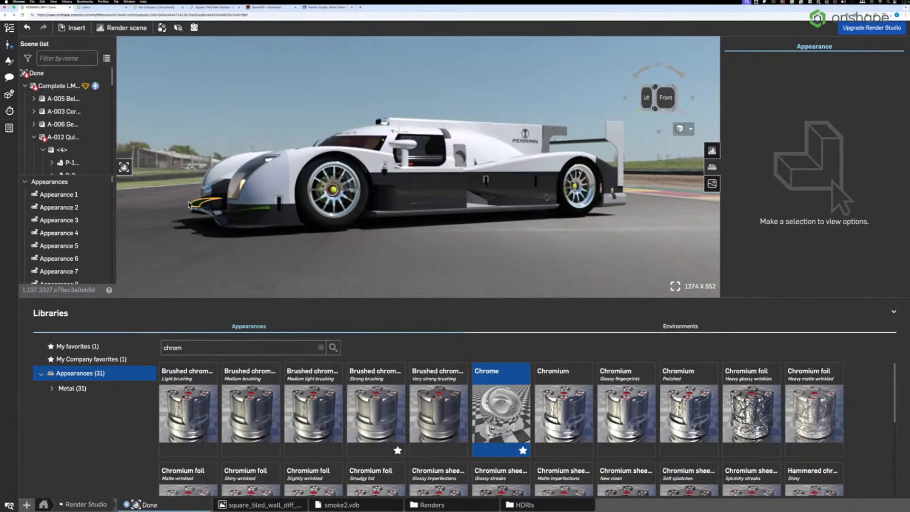
# Check the current document for Render Studios to import scene settings from and close the selection dialog
pyautogui.click(195, 29)
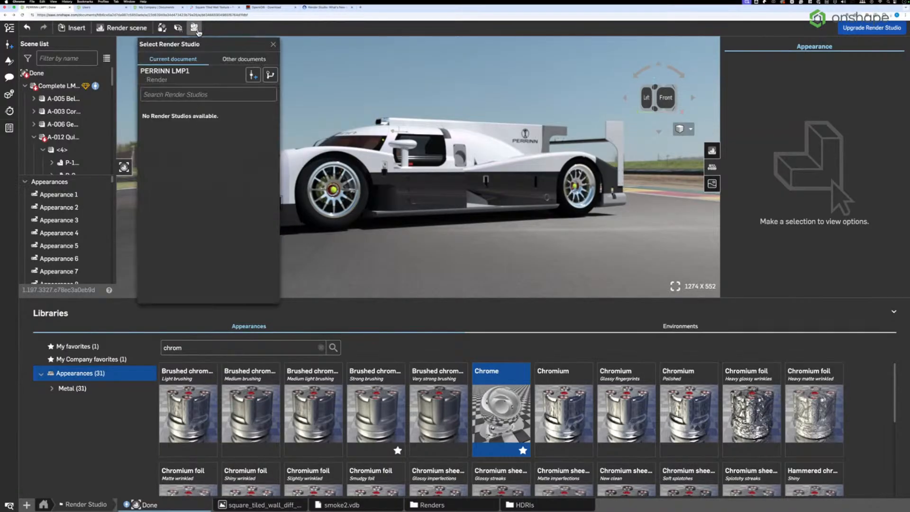
pyautogui.click(274, 46)
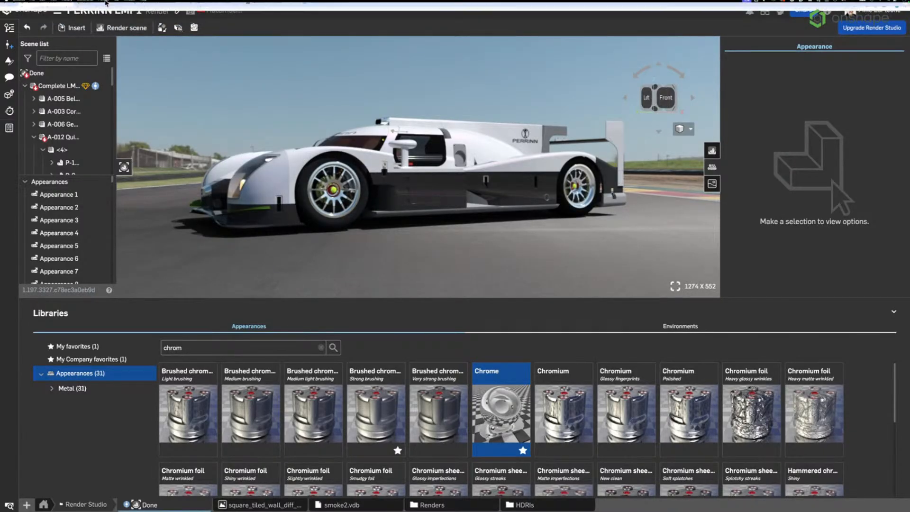
# Open the Flight Case document from the recently opened documents and start editing its Render Studio
pyautogui.click(156, 9)
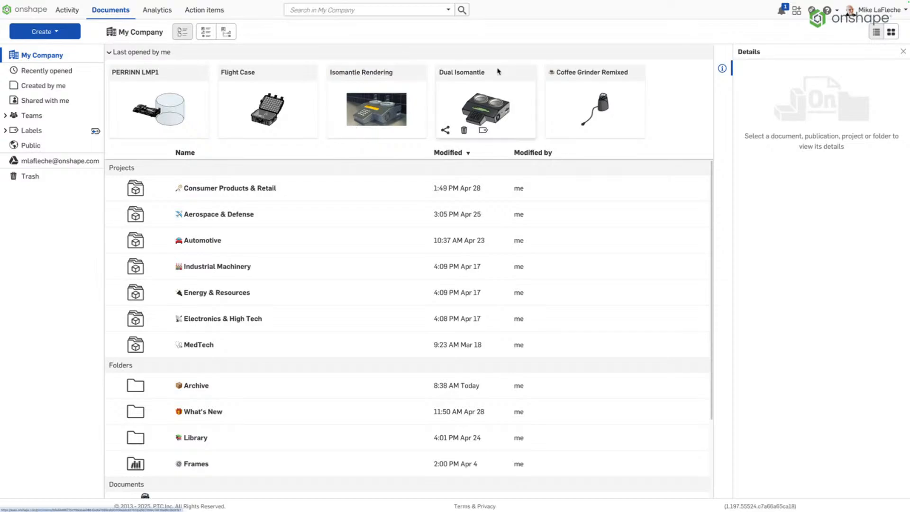
pyautogui.click(240, 75)
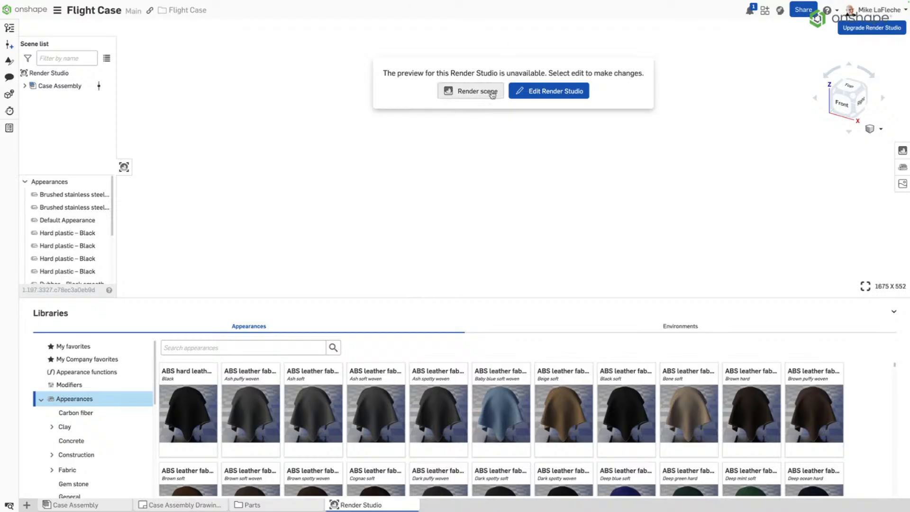
pyautogui.click(516, 94)
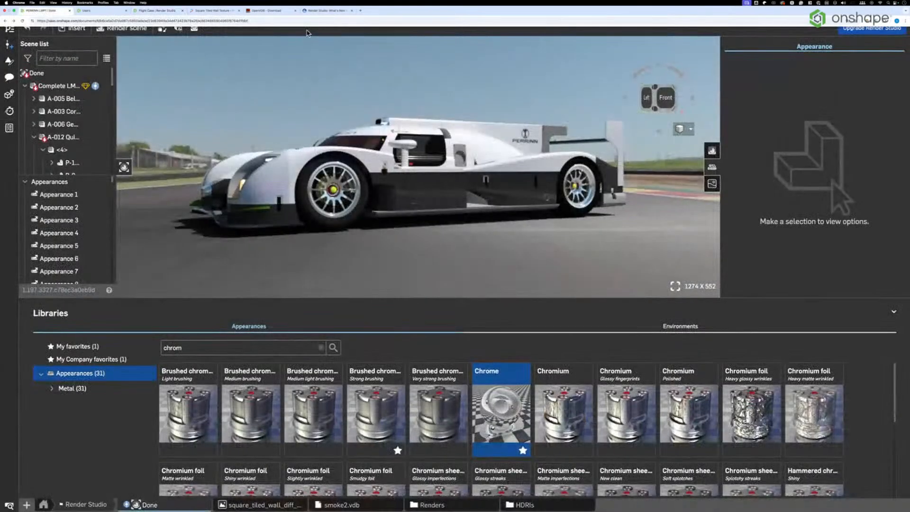
# Create version V13 of the PERRINN LMP1 Render workspace from its version history and close the history
pyautogui.click(8, 46)
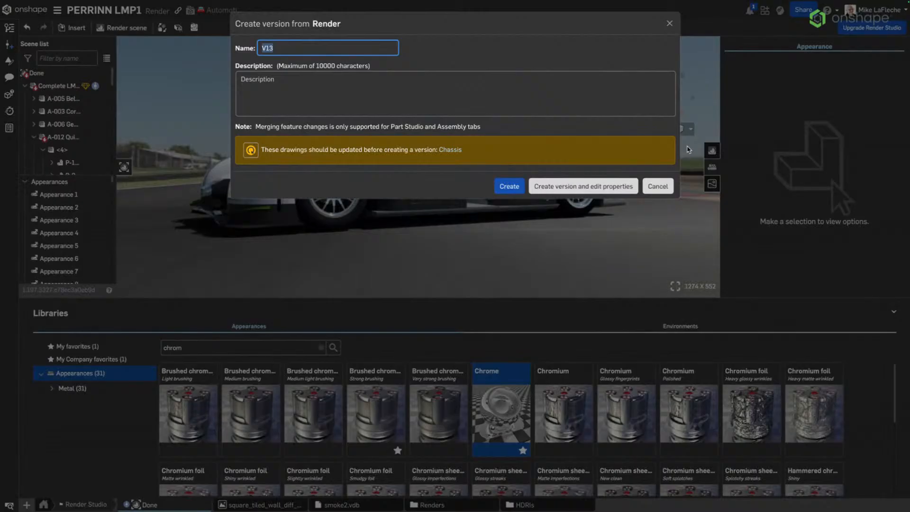
pyautogui.click(659, 187)
pyautogui.click(9, 28)
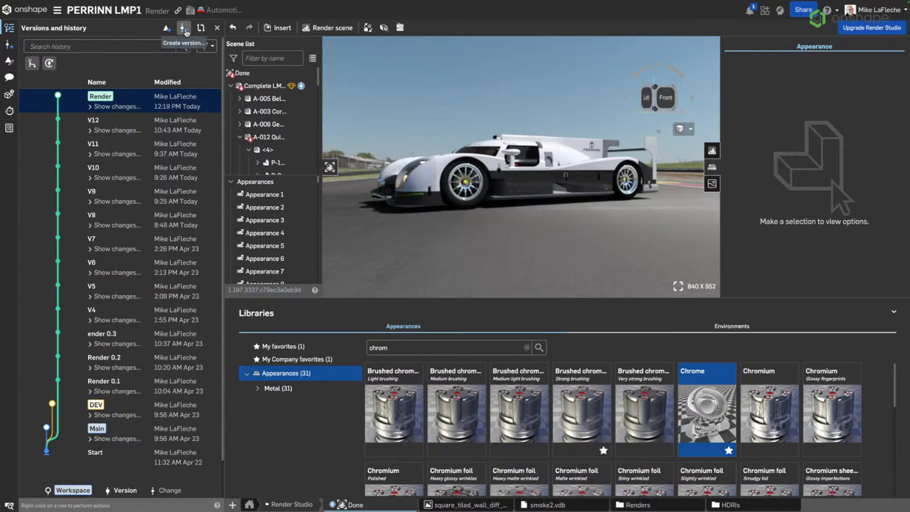
pyautogui.click(184, 28)
pyautogui.click(508, 186)
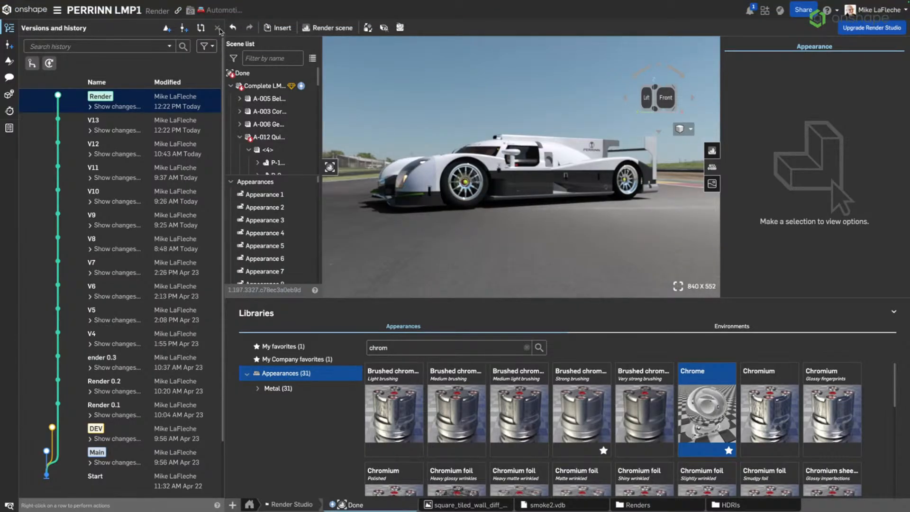
pyautogui.click(217, 28)
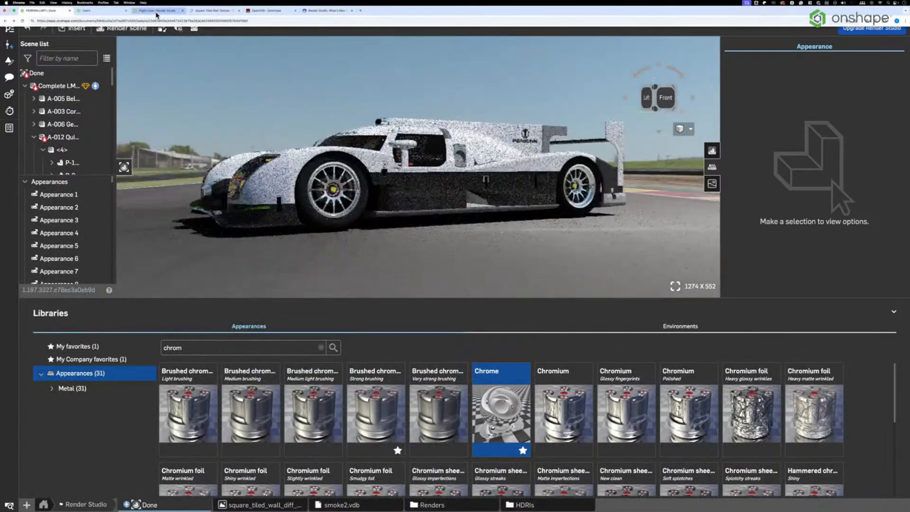
# Match the Flight Case Render Studio's scene settings and environment to the Done Render Studio in PERRINN LMP1 V13
pyautogui.click(156, 12)
pyautogui.click(194, 27)
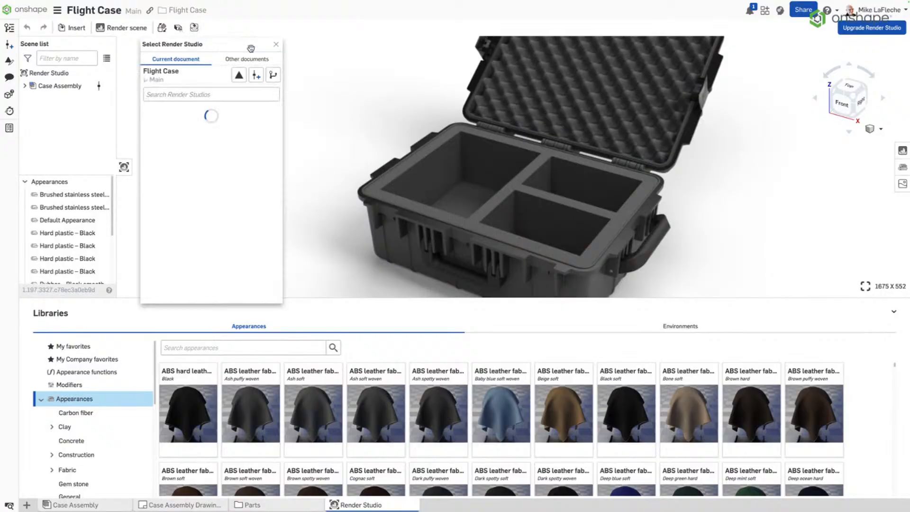
pyautogui.click(256, 61)
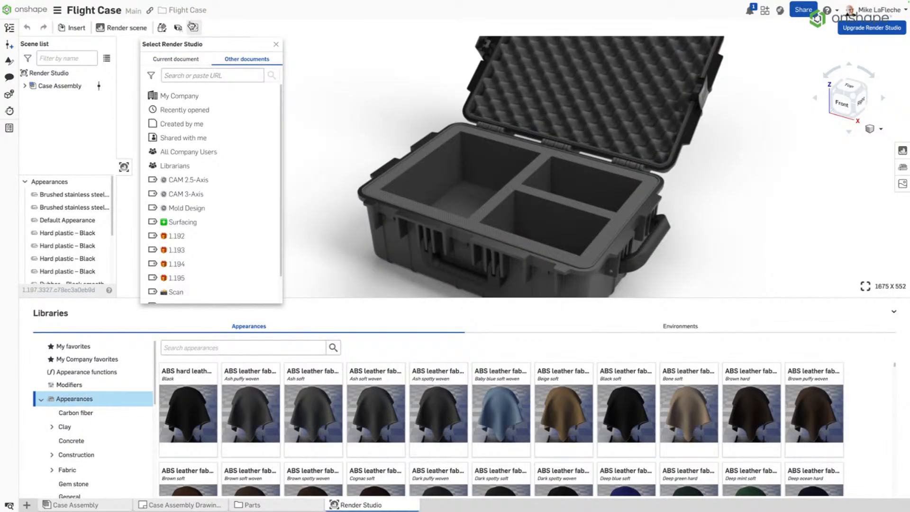
pyautogui.click(184, 109)
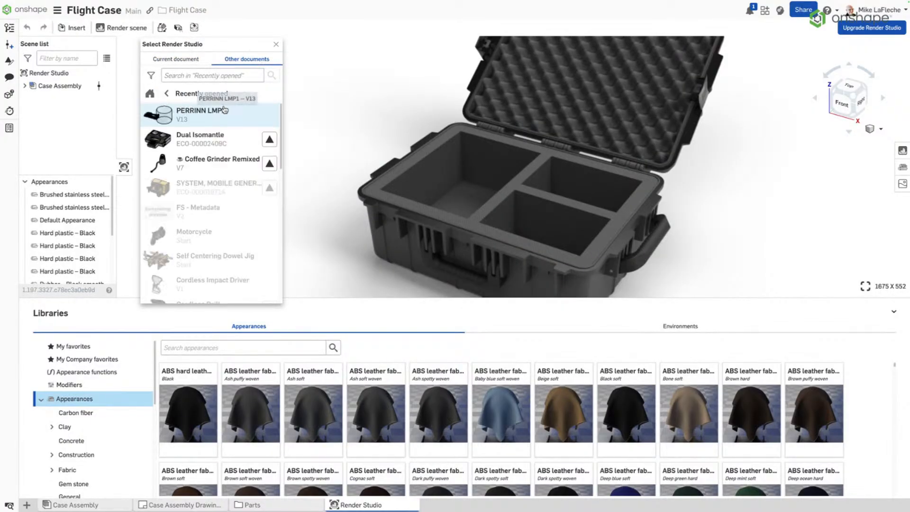
pyautogui.click(184, 110)
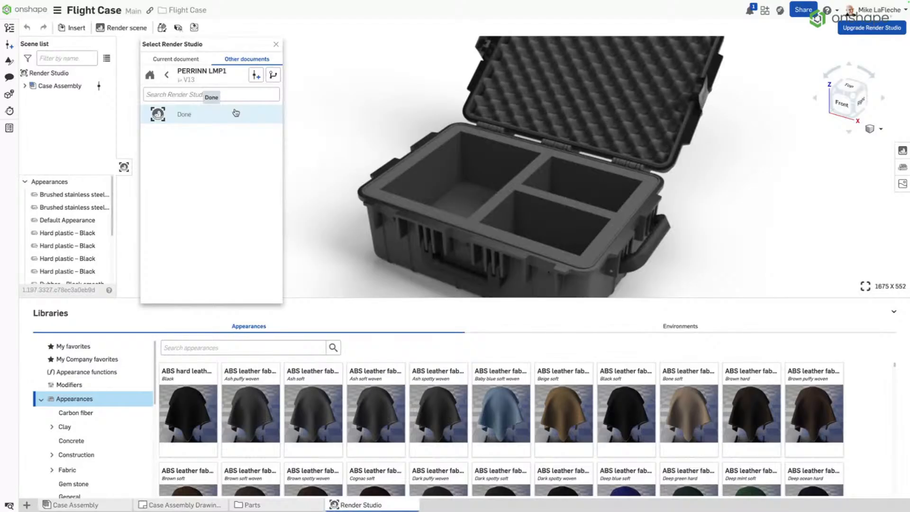
pyautogui.click(236, 113)
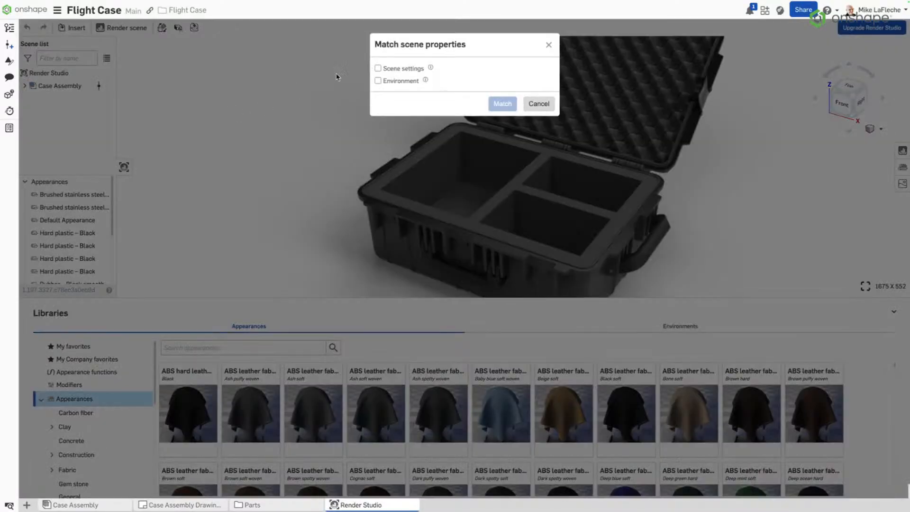
pyautogui.click(410, 69)
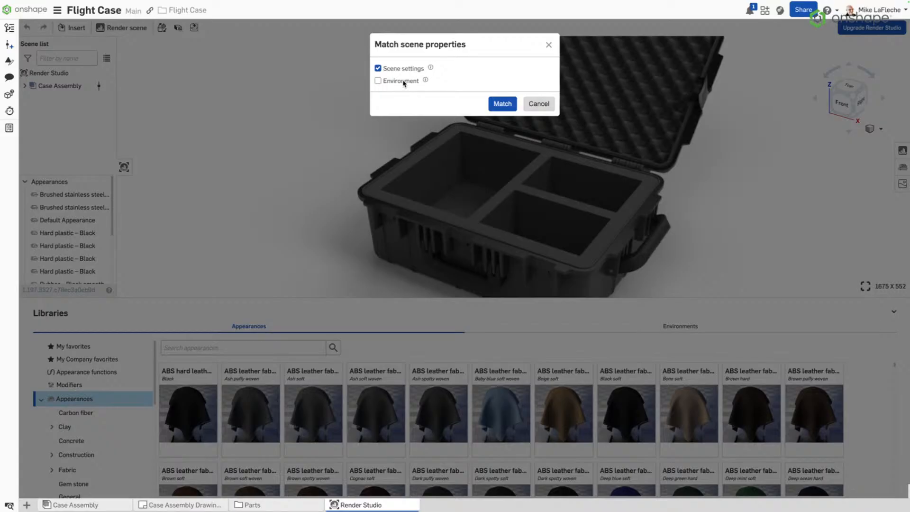
pyautogui.click(404, 81)
pyautogui.click(504, 104)
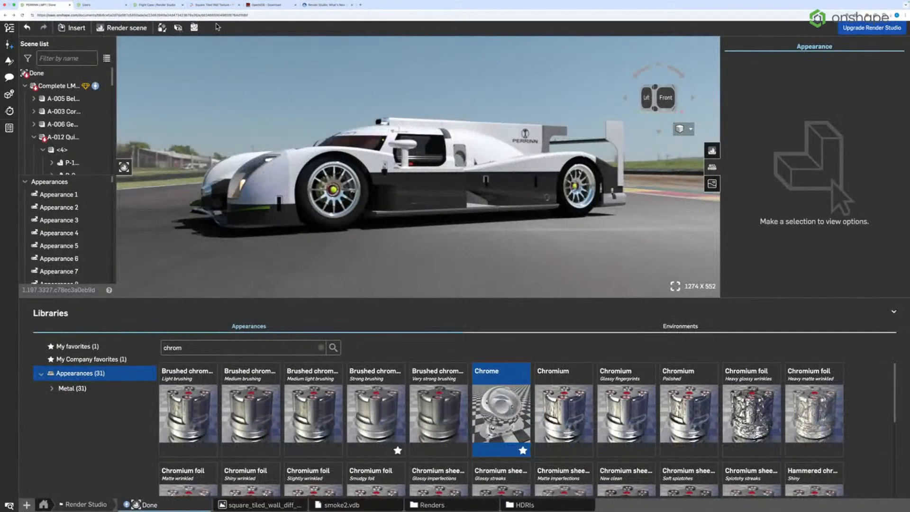
# In PERRINN LMP1, choose Flight Case as the source document for scene matching and create its version V4
pyautogui.click(194, 28)
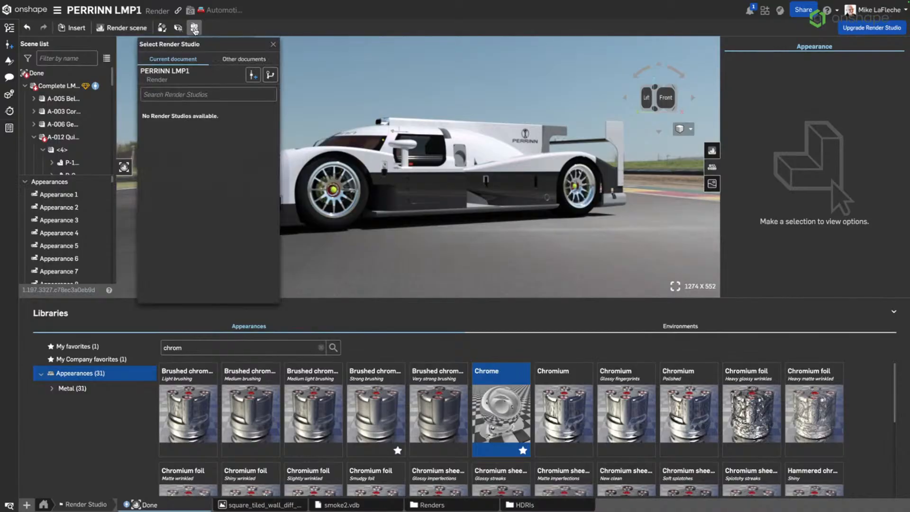
pyautogui.click(244, 58)
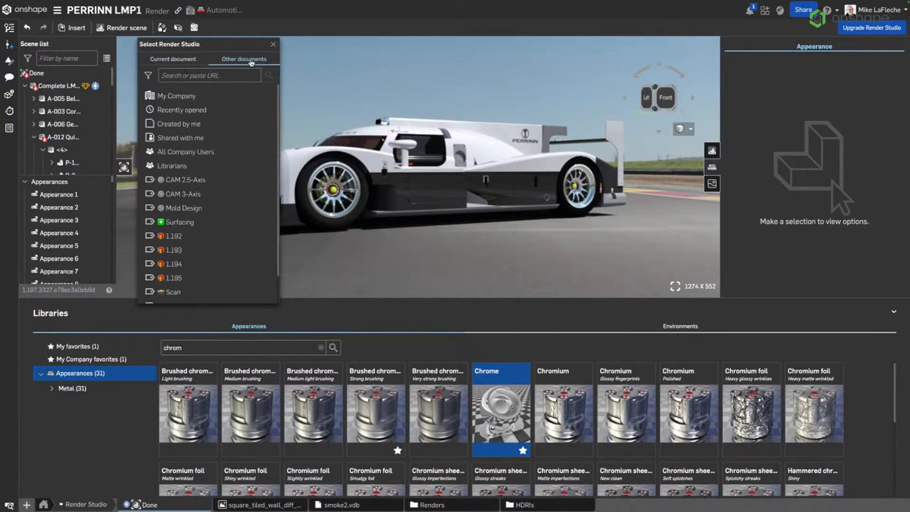
pyautogui.click(201, 114)
pyautogui.click(201, 114)
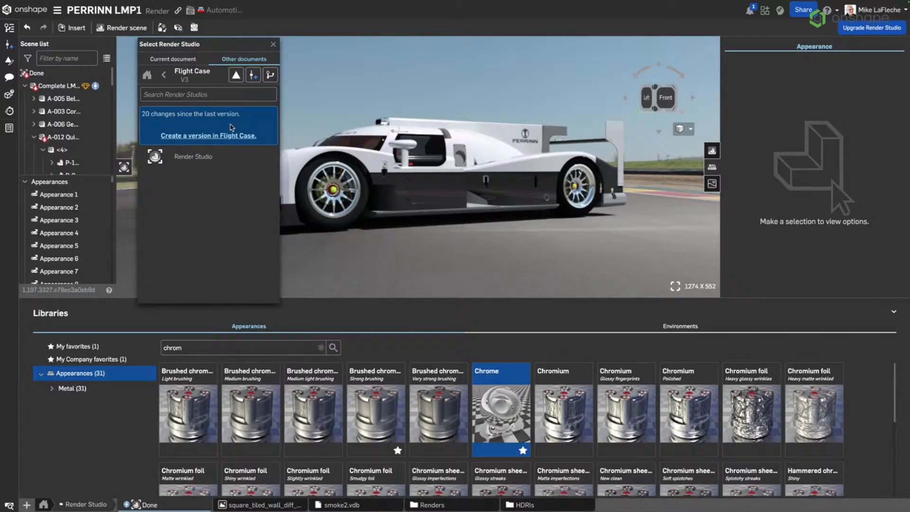
pyautogui.click(247, 136)
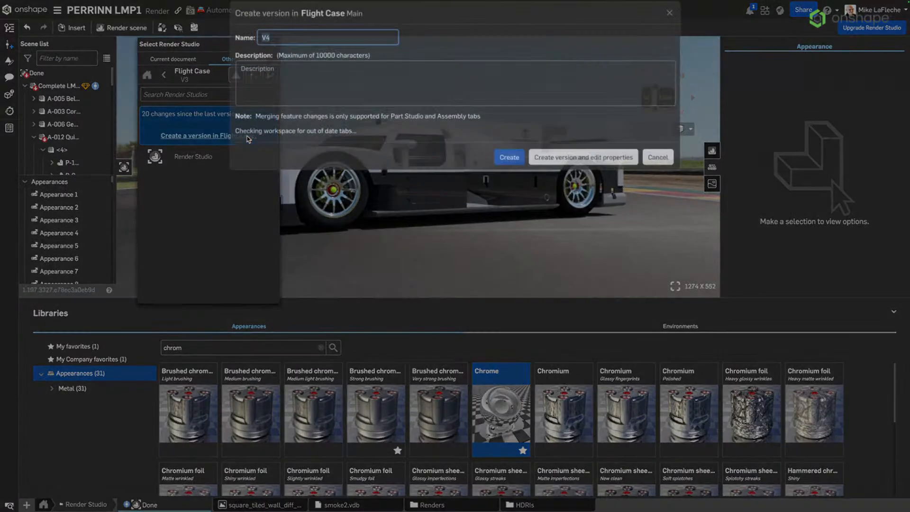
pyautogui.click(505, 185)
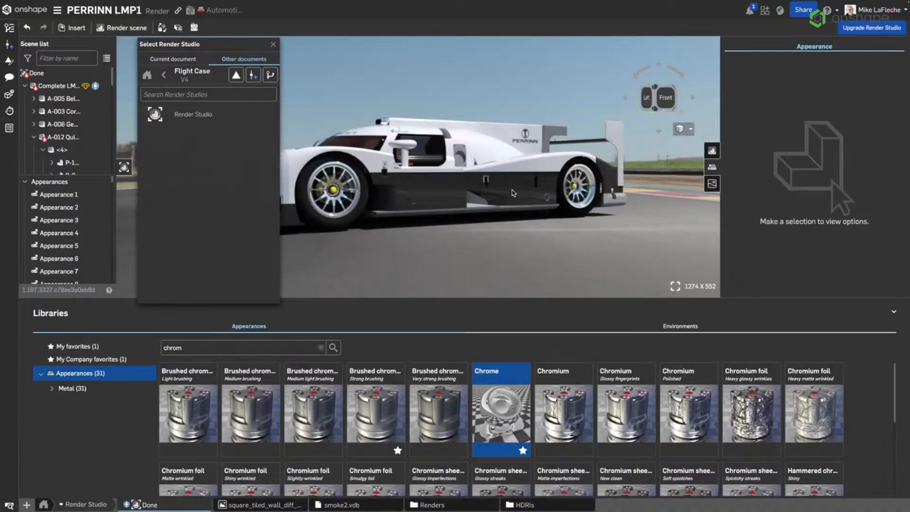
# Match only the environment of the PERRINN LMP1 scene to the Flight Case V4 Render Studio
pyautogui.click(214, 114)
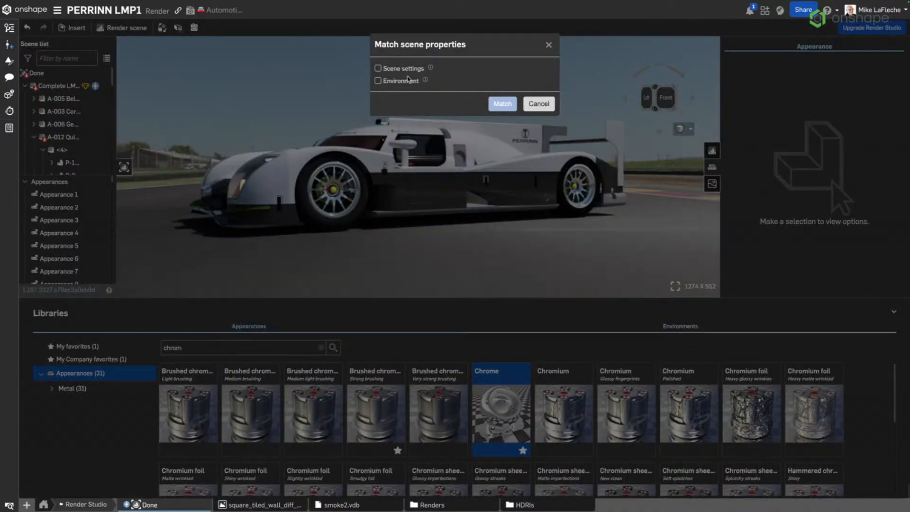
pyautogui.click(389, 83)
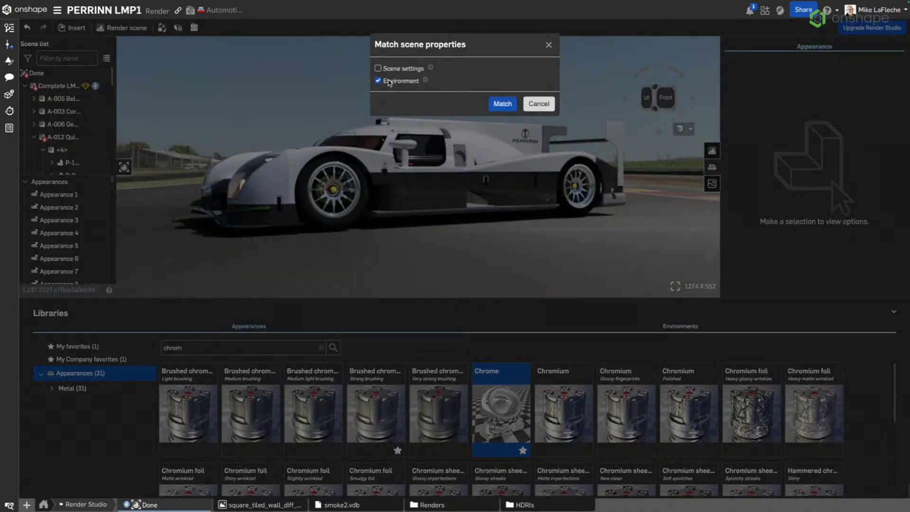
pyautogui.click(504, 105)
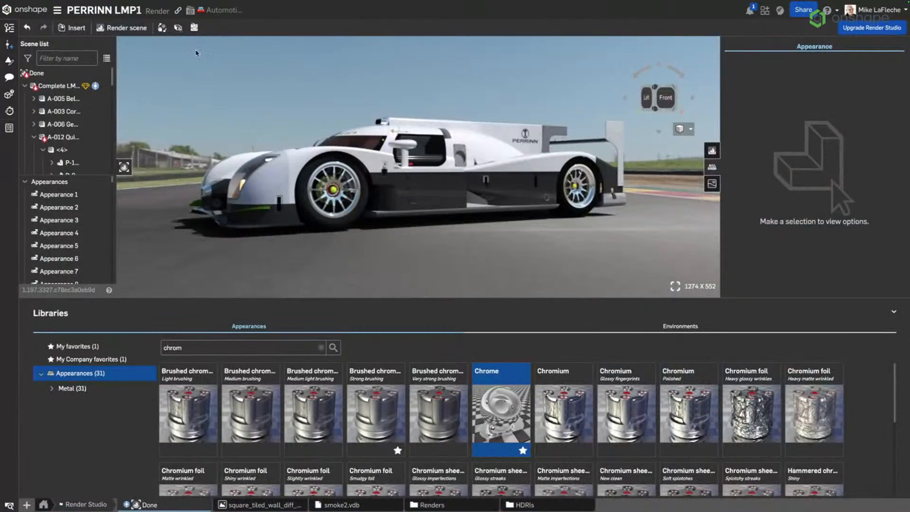
# Review the recently opened documents offered as scene-matching sources for PERRINN LMP1 and close the selection dialog
pyautogui.click(194, 28)
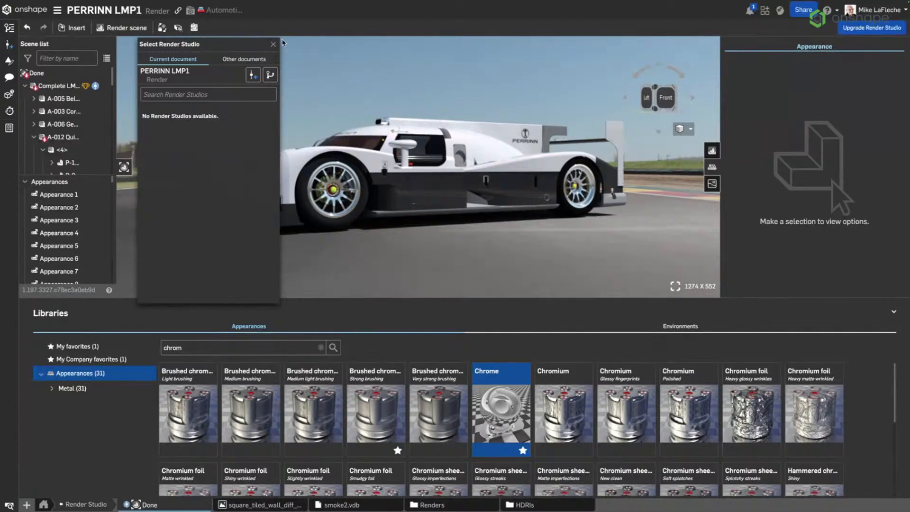
pyautogui.click(273, 45)
pyautogui.click(193, 27)
pyautogui.click(247, 61)
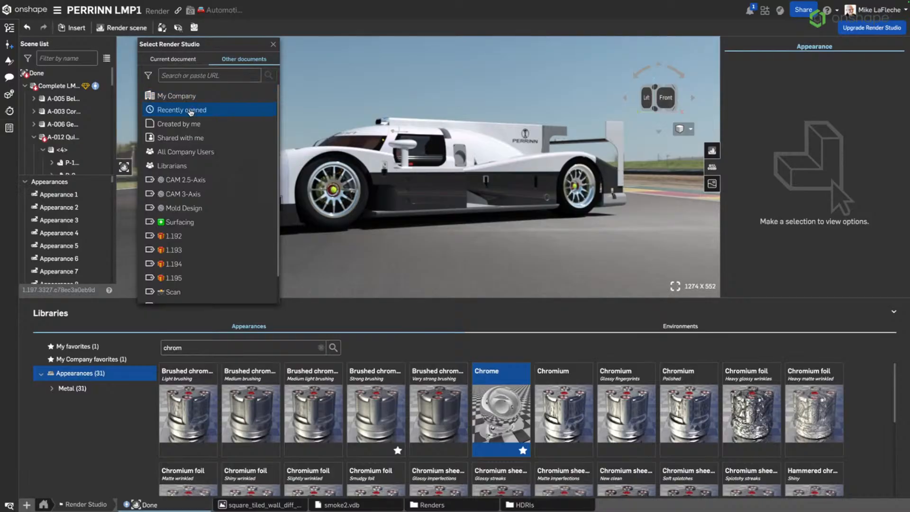
pyautogui.click(190, 110)
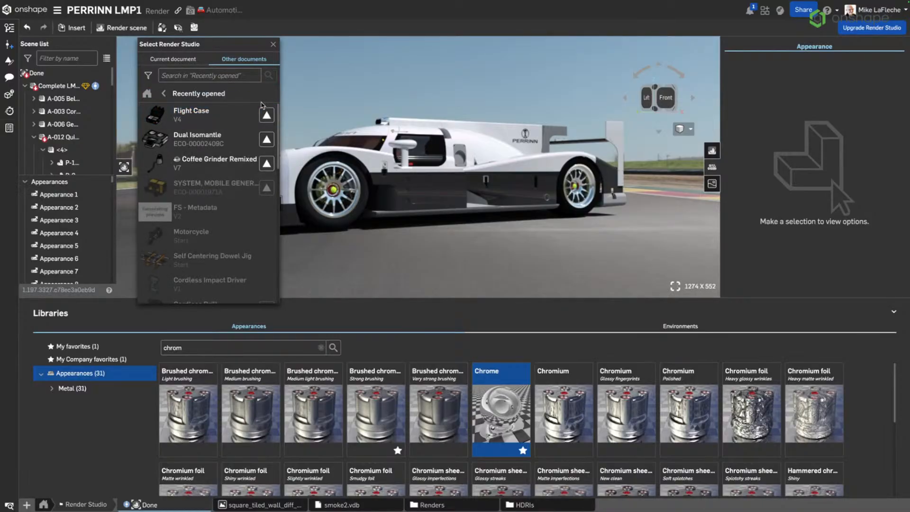
pyautogui.click(273, 44)
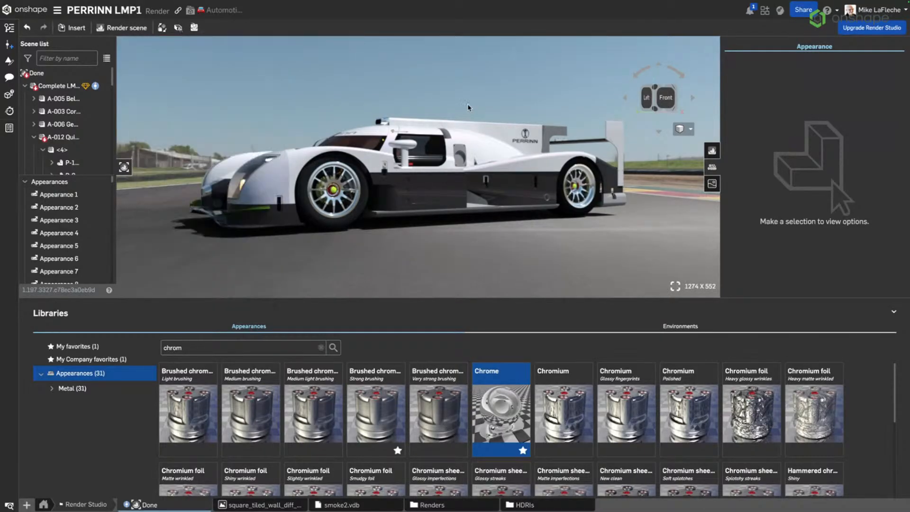
# Switch to the Flight Case Render Studio, view the case closer, and show the scene's environment settings
pyautogui.moveTo(298, 3)
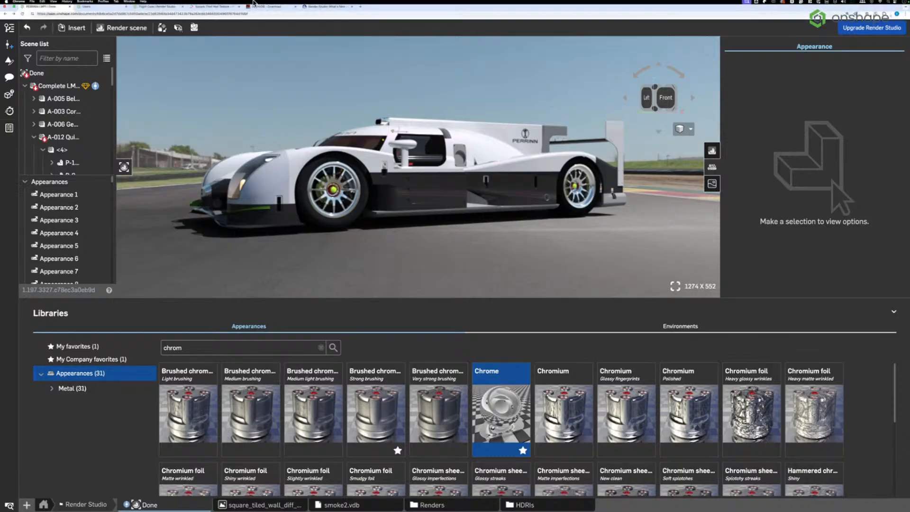
pyautogui.click(109, 13)
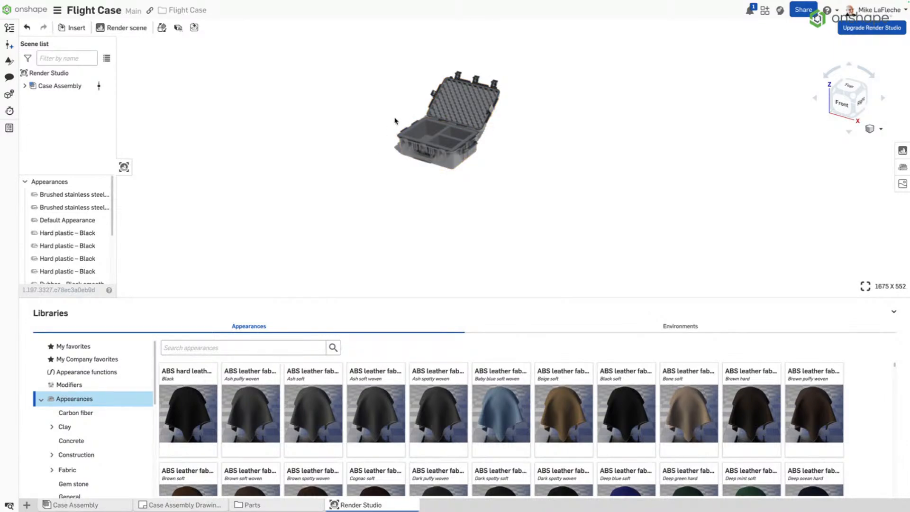
pyautogui.scroll(2, 396, 122)
pyautogui.scroll(3, 471, 101)
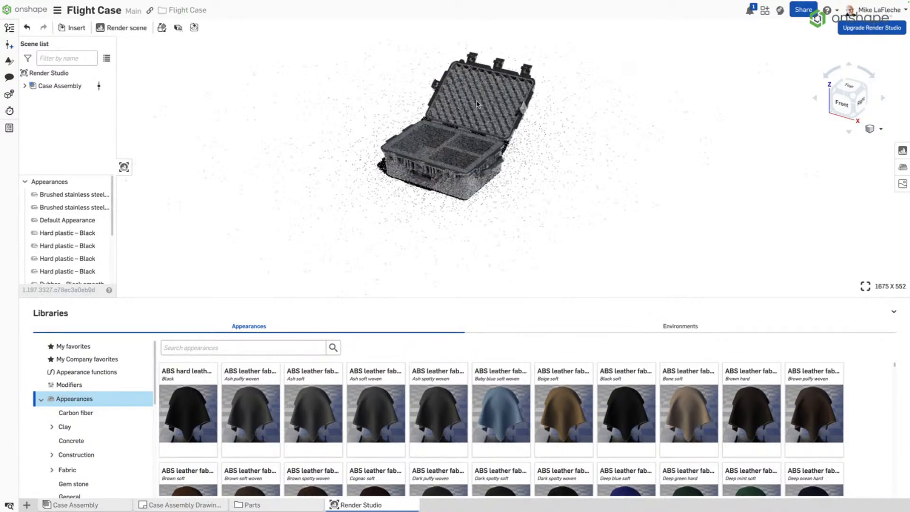
pyautogui.click(903, 183)
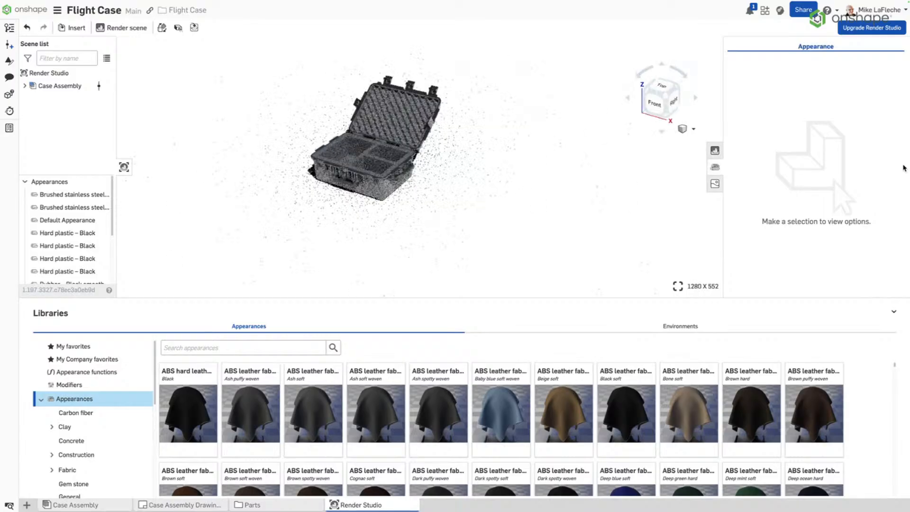
pyautogui.click(720, 151)
pyautogui.click(715, 184)
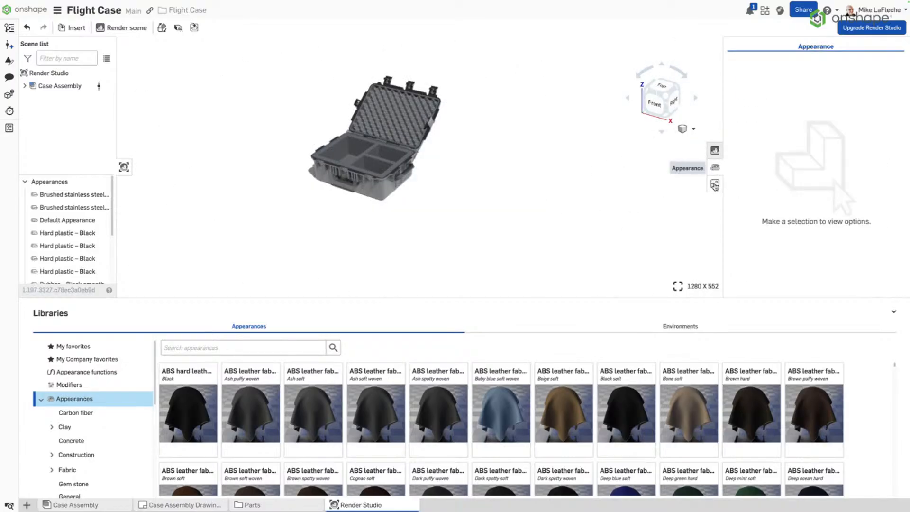
pyautogui.click(715, 185)
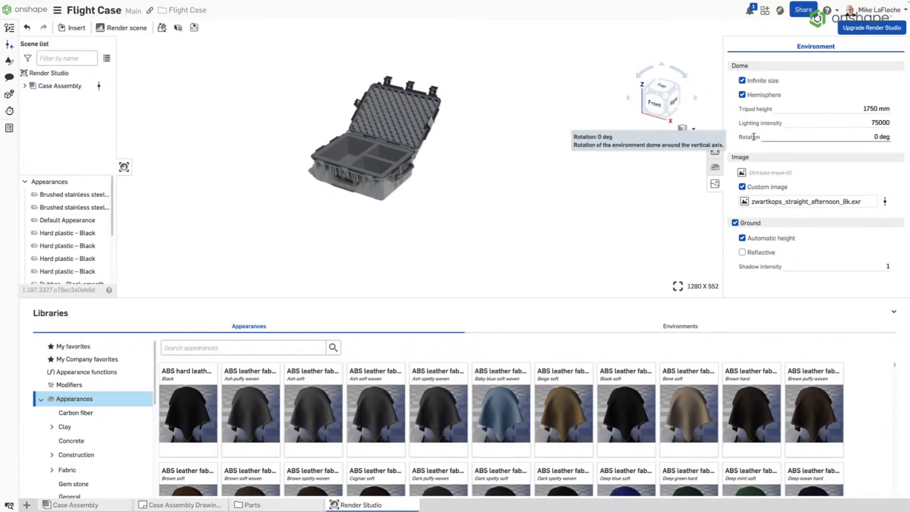
# Disable the solid color background override in the Flight Case scene so the environment image is used
pyautogui.click(688, 129)
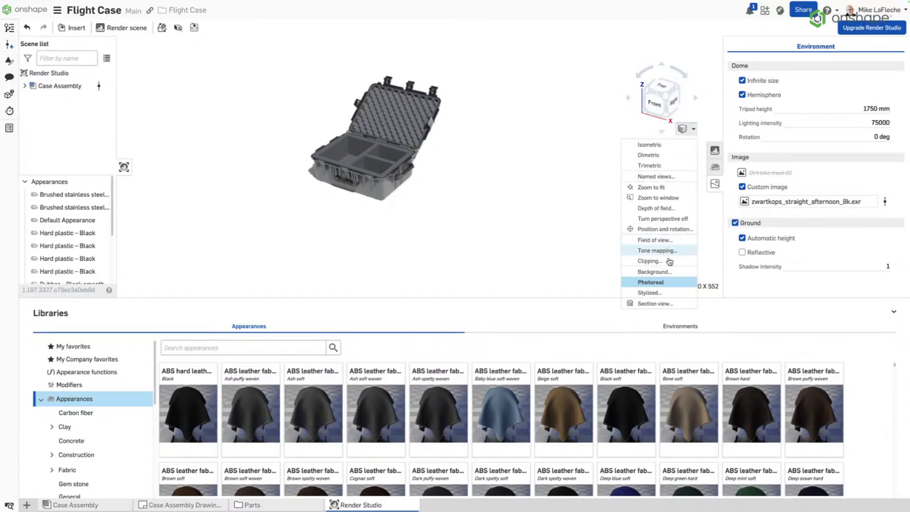
pyautogui.click(659, 274)
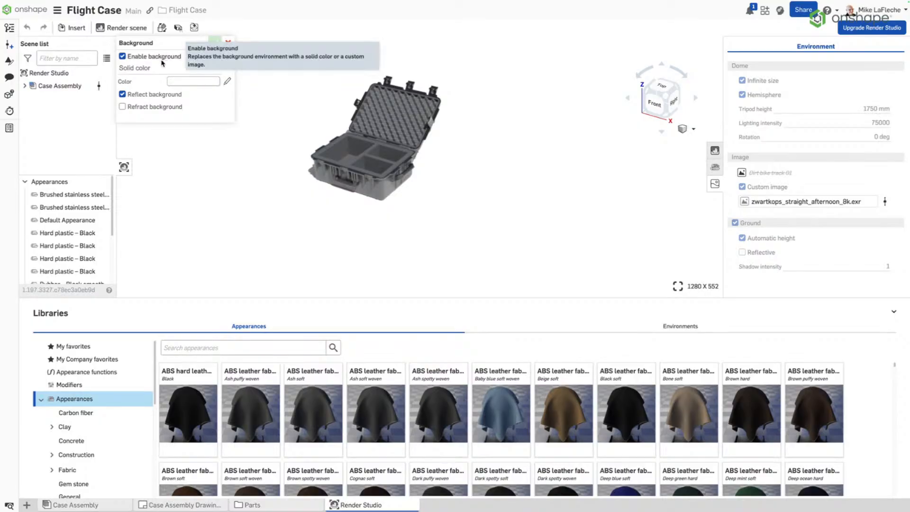
pyautogui.click(165, 58)
pyautogui.click(215, 43)
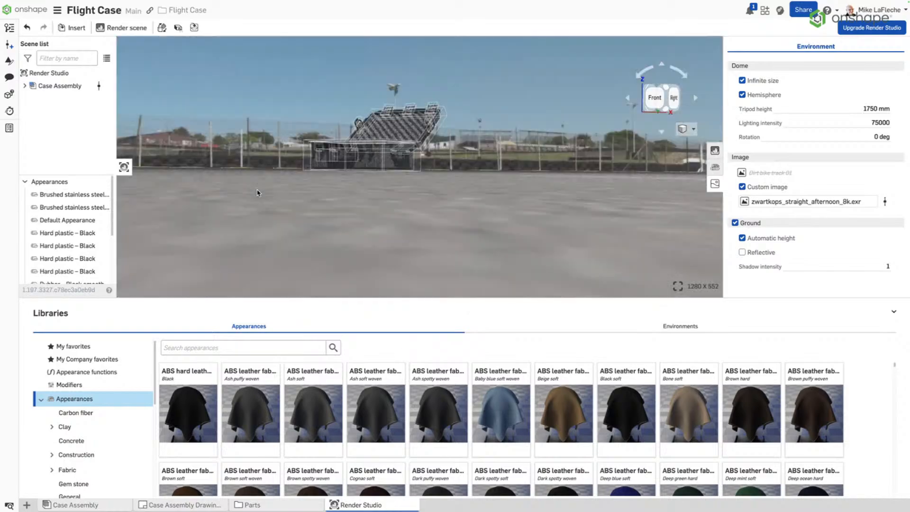
# Make the ground of the Flight Case scene reflective, trying a reflectivity of 0.25 before setting it to 0.1
pyautogui.moveTo(504, 161); pyautogui.dragTo(507, 165, button='right')
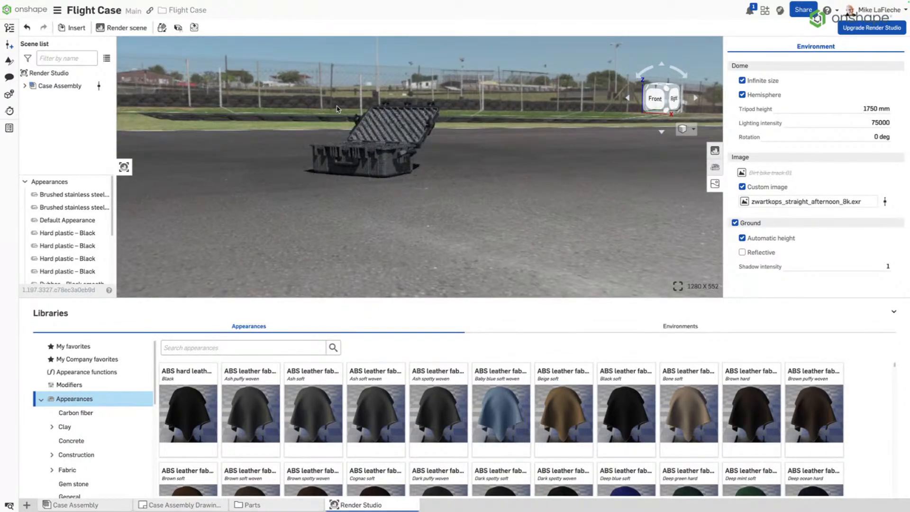
pyautogui.scroll(5, 332, 114)
pyautogui.scroll(2, 325, 119)
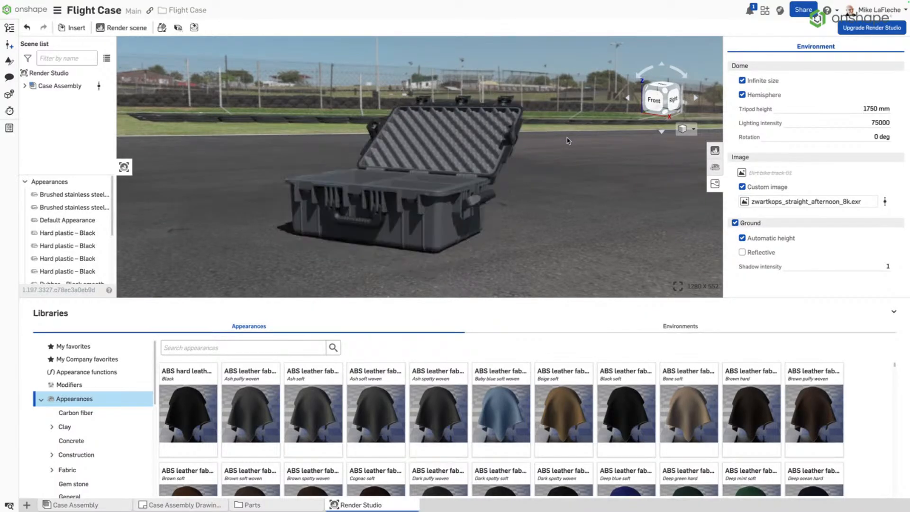
pyautogui.moveTo(563, 155); pyautogui.dragTo(585, 130, button='middle')
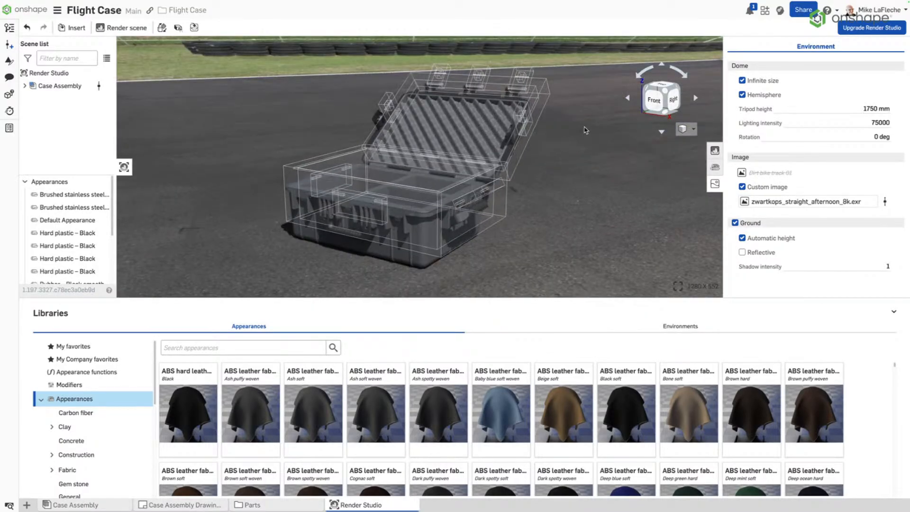
pyautogui.scroll(-1, 453, 235)
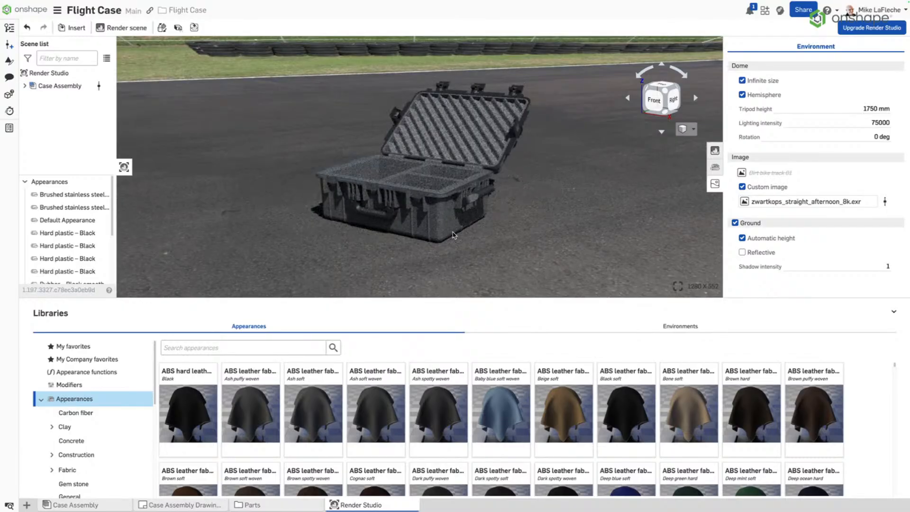
pyautogui.scroll(2, 453, 235)
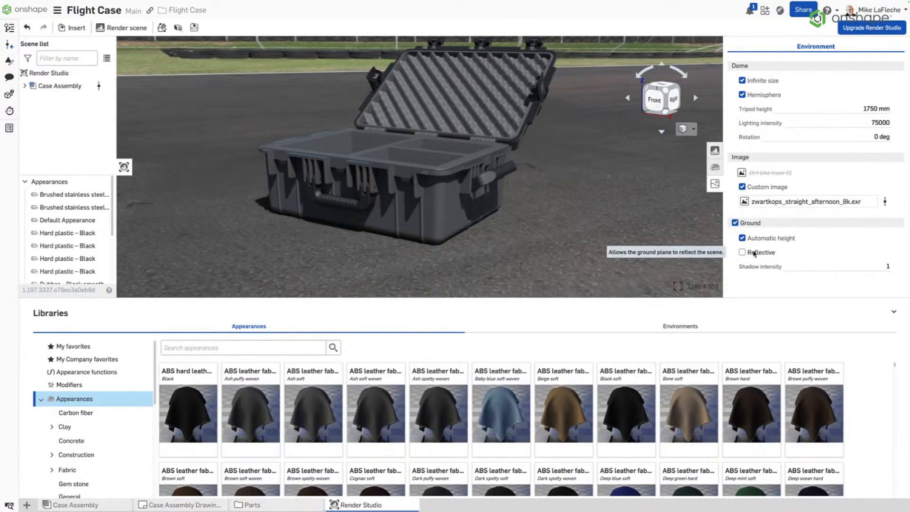
pyautogui.click(756, 253)
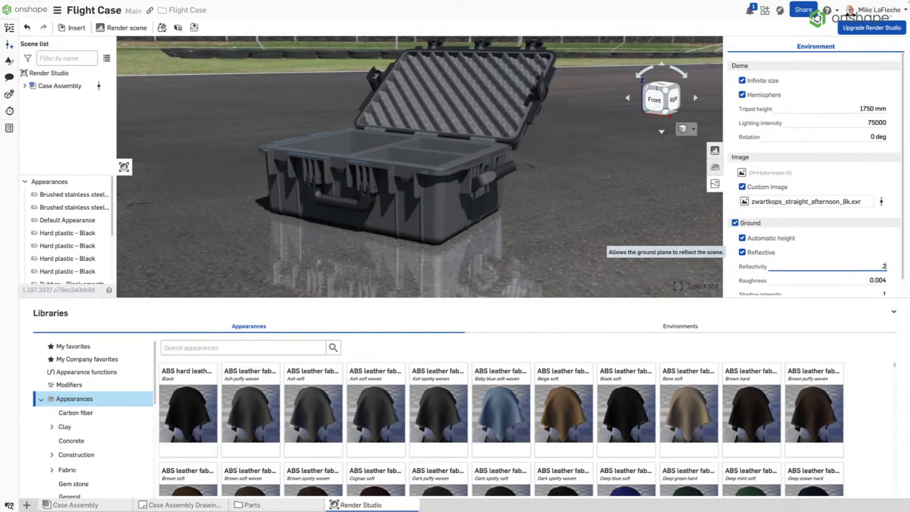
pyautogui.write('0.25')
pyautogui.press('Return')
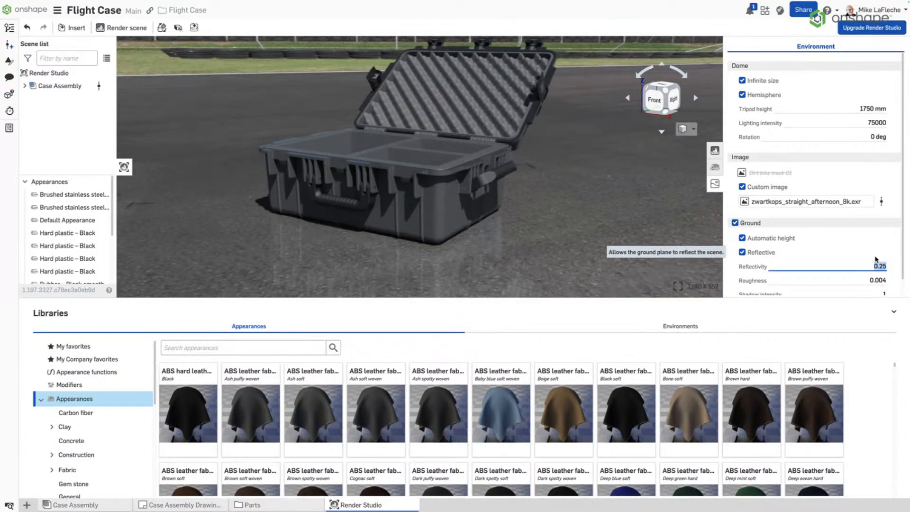
pyautogui.press('BackSpace')
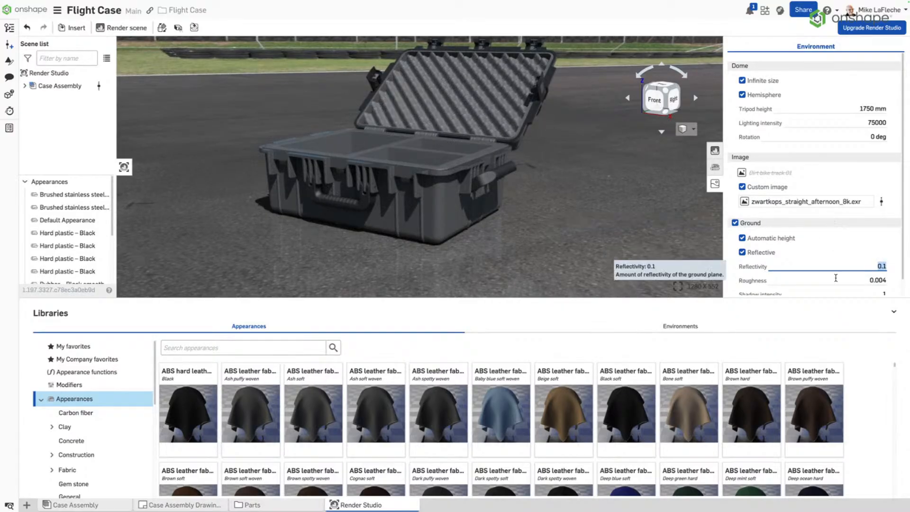
# Set the roughness of the Flight Case scene's reflective ground to 0.04
pyautogui.click(830, 289)
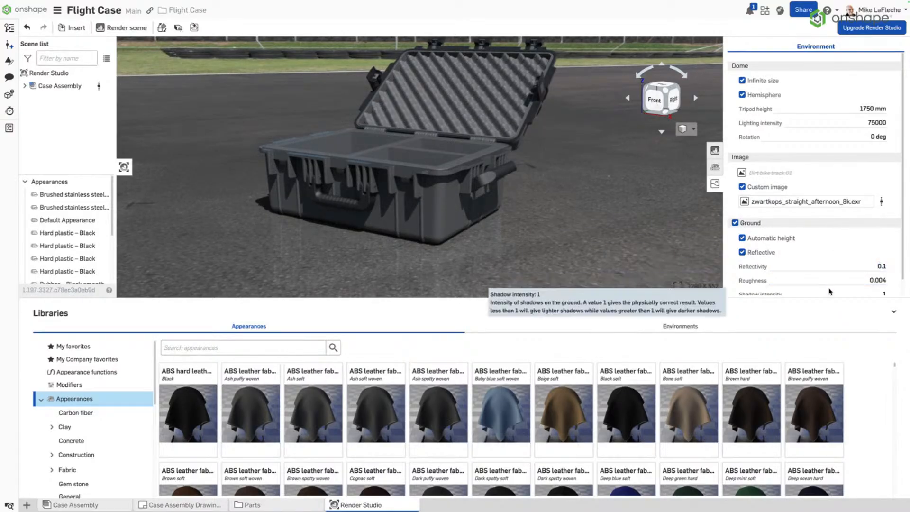
pyautogui.click(844, 294)
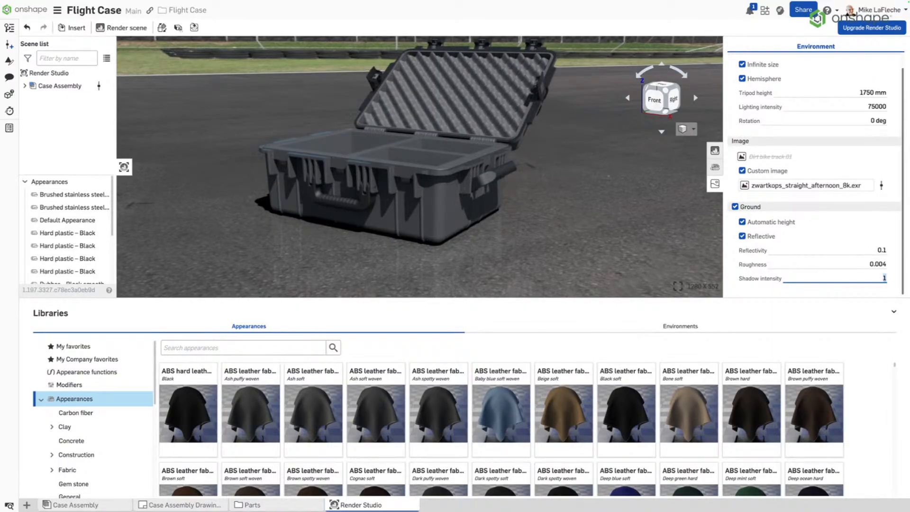
pyautogui.click(850, 264)
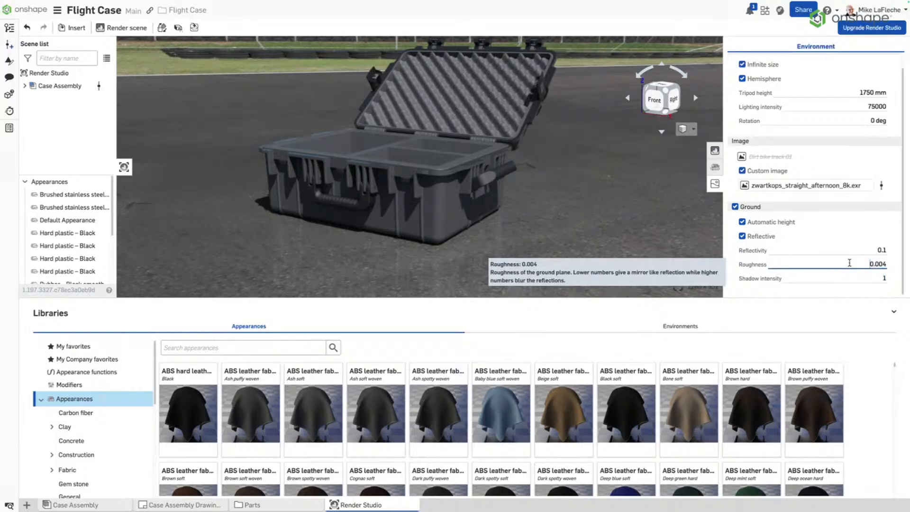
pyautogui.press('BackSpace')
pyautogui.press('Return')
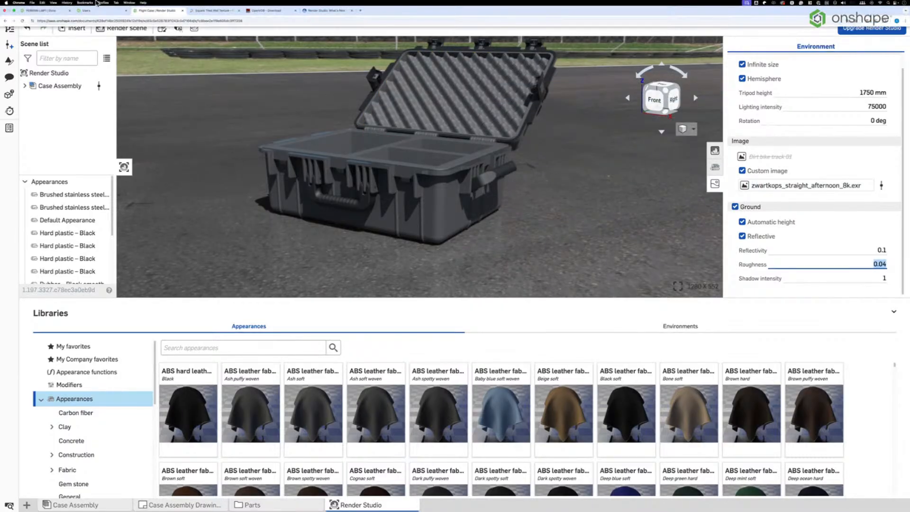
# Switch to the PERRINN LMP1 Render Studio and apply the lighting and background of the Abandoned parking environment
pyautogui.click(52, 12)
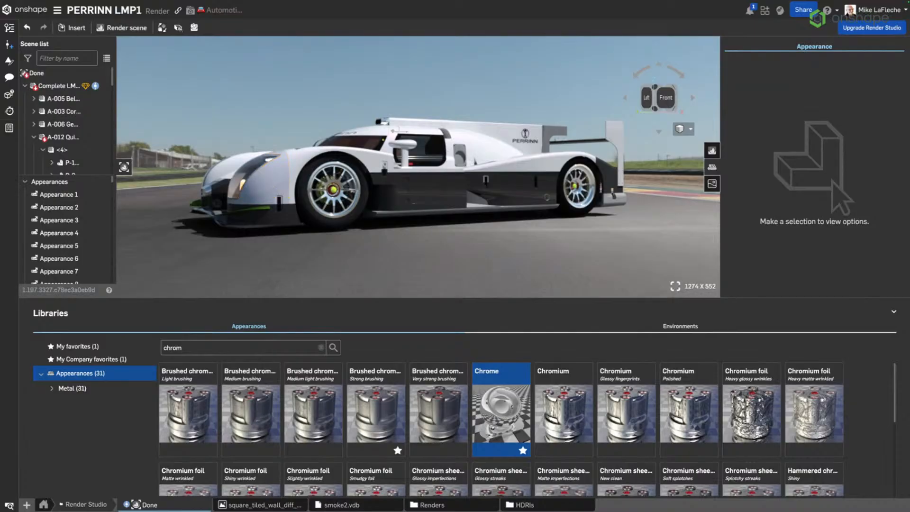
pyautogui.click(680, 327)
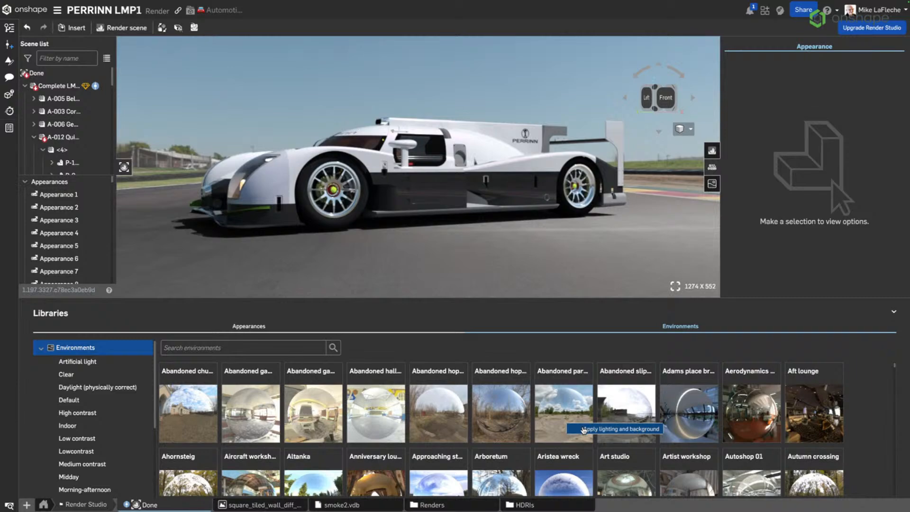
pyautogui.click(575, 430)
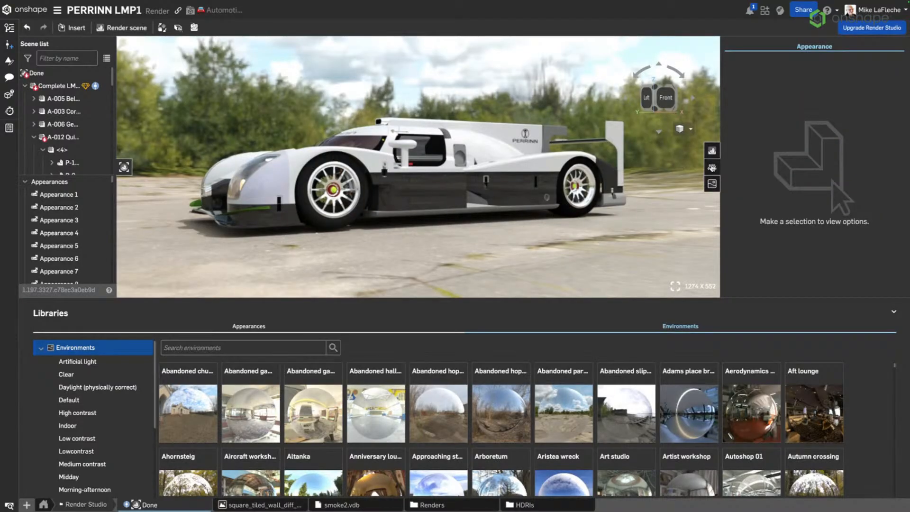
# Show the PERRINN LMP1 scene's environment settings and disable the hemisphere option of the dome
pyautogui.click(712, 167)
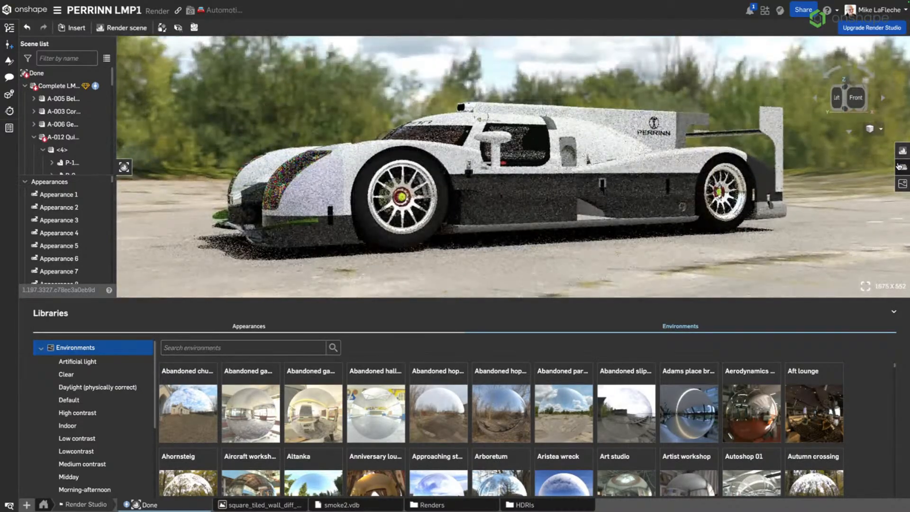
pyautogui.click(901, 167)
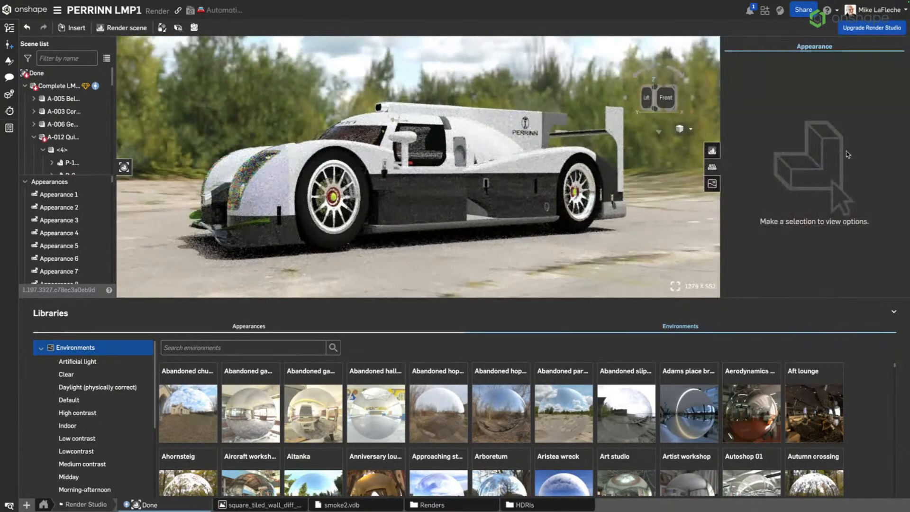
pyautogui.click(715, 152)
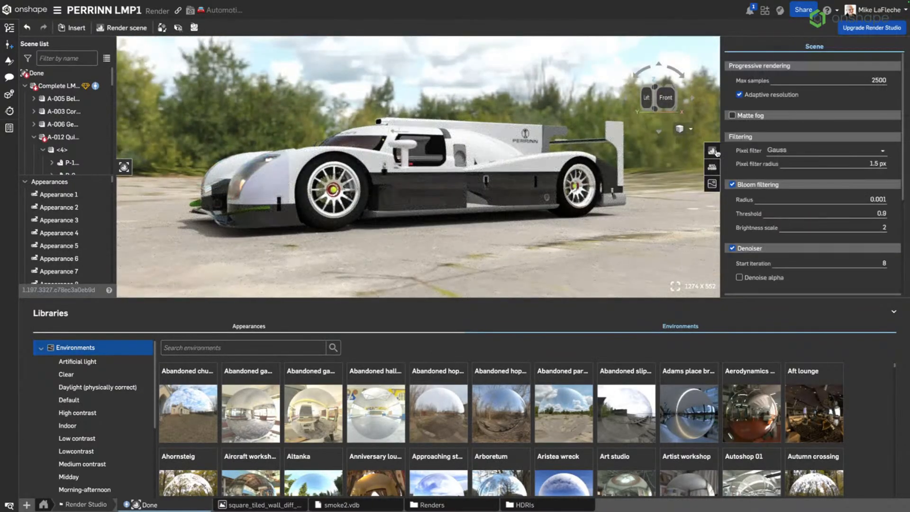
pyautogui.click(713, 184)
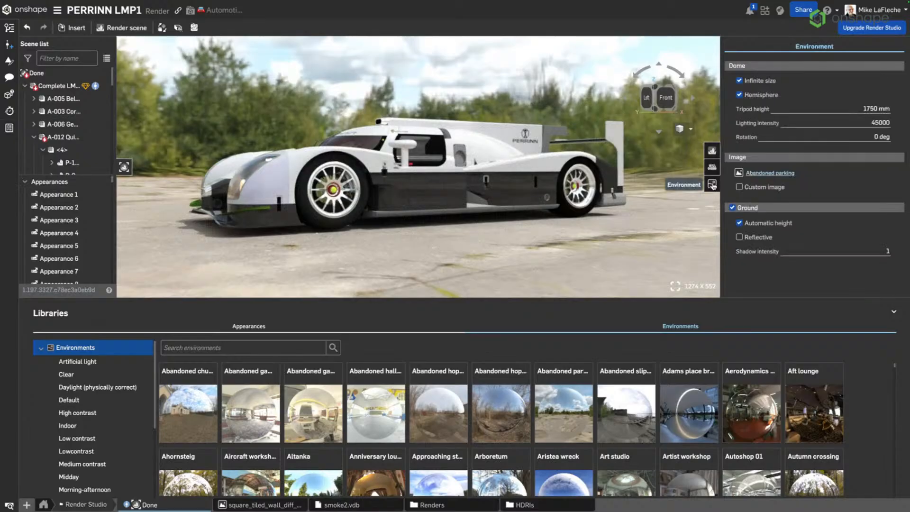
pyautogui.click(760, 96)
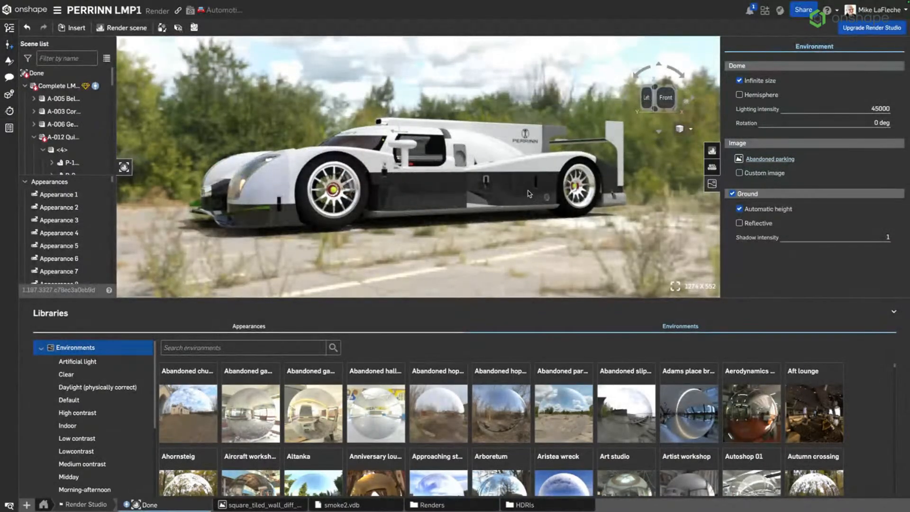
# Examine how the car sits against the Abandoned parking background from the front and other angles, collapsing the libraries for a larger view
pyautogui.moveTo(529, 193); pyautogui.dragTo(528, 202, button='right')
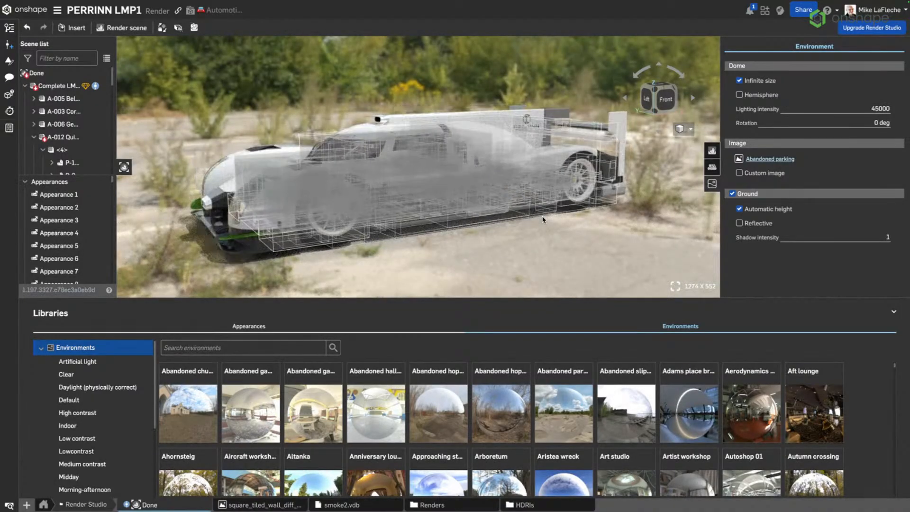
pyautogui.scroll(-3, 546, 228)
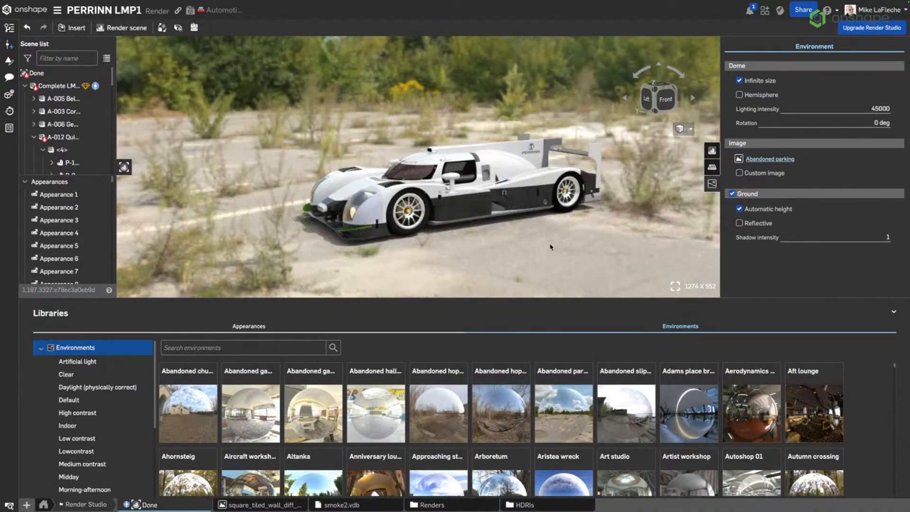
pyautogui.scroll(4, 550, 246)
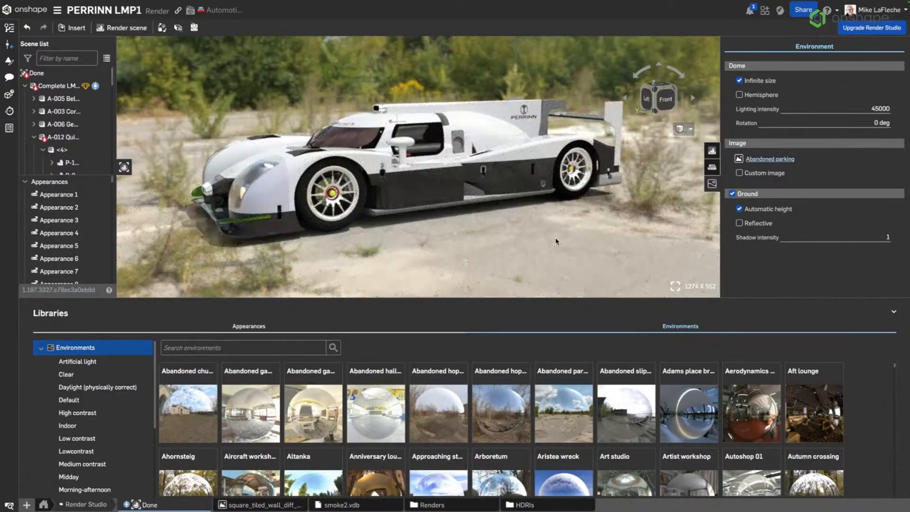
pyautogui.moveTo(557, 242)
pyautogui.mouseDown(button='right')
pyautogui.moveTo(540, 241)
pyautogui.moveTo(557, 239)
pyautogui.mouseUp(button='right')
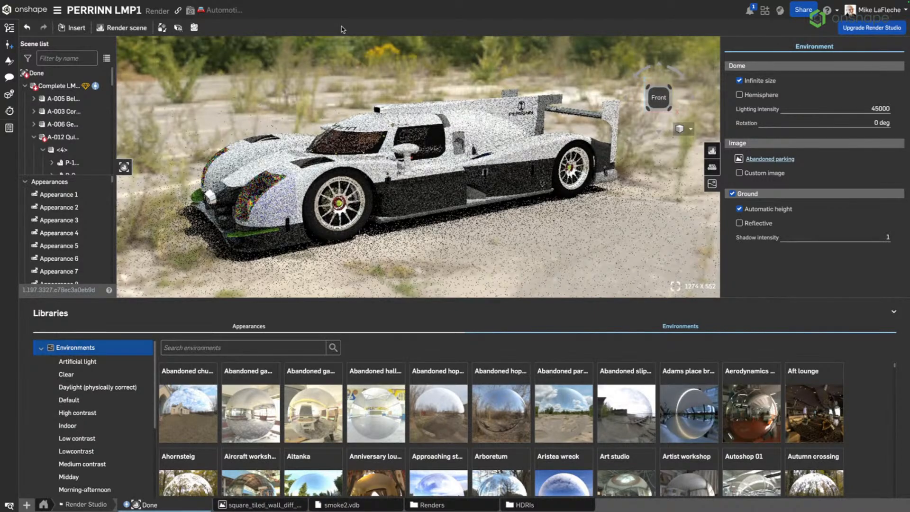
pyautogui.click(677, 95)
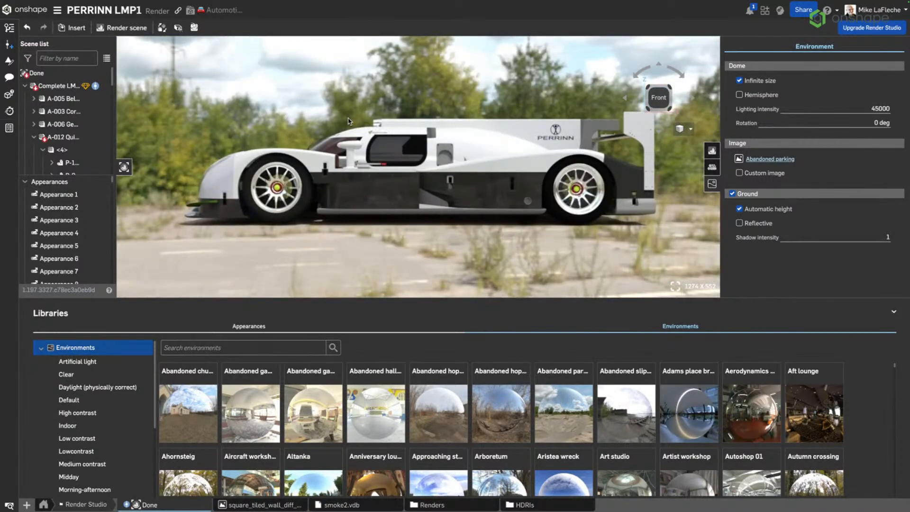
pyautogui.moveTo(340, 162); pyautogui.dragTo(333, 212, button='middle')
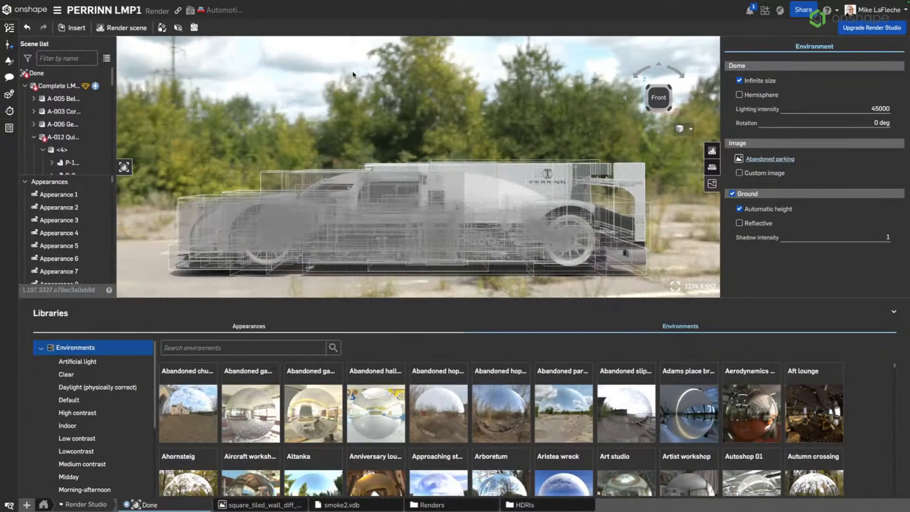
pyautogui.click(897, 313)
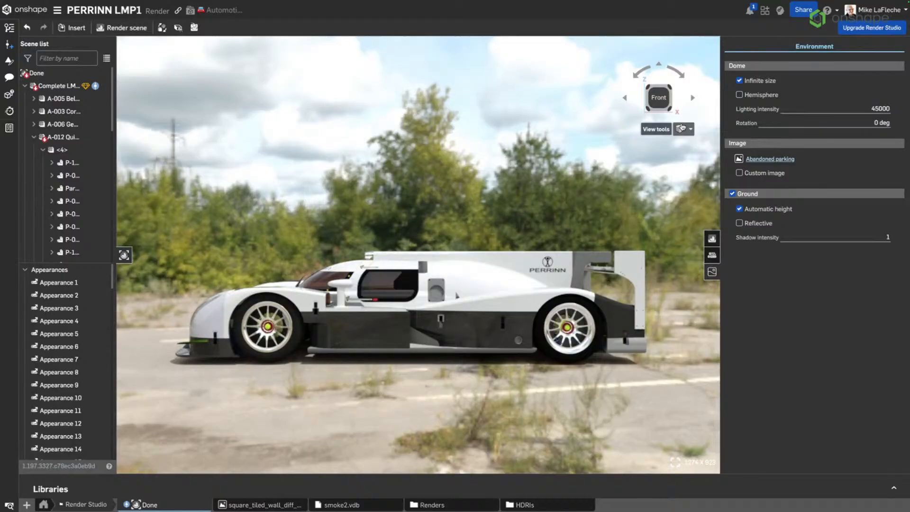
pyautogui.moveTo(339, 243); pyautogui.dragTo(601, 141, button='right')
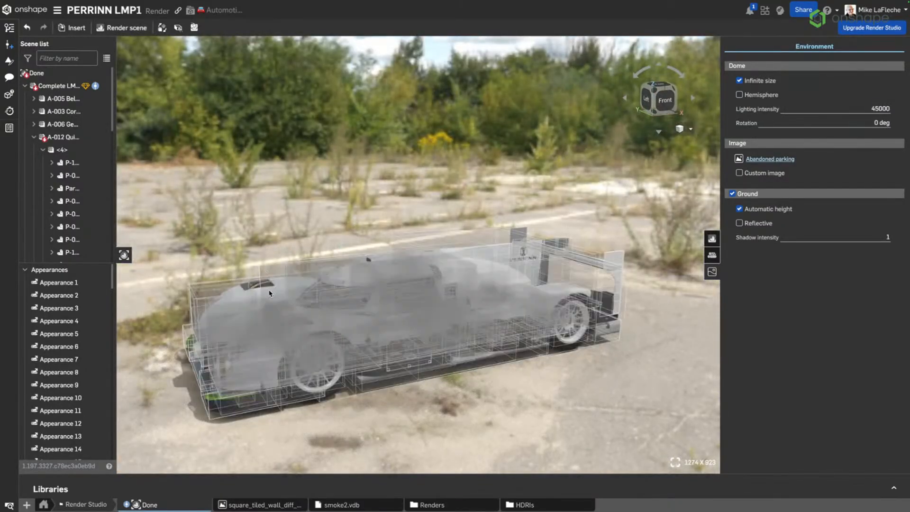
# Enable depth of field for the car view with an F-number of 4 and the focus distance picked on the side mirror
pyautogui.click(686, 131)
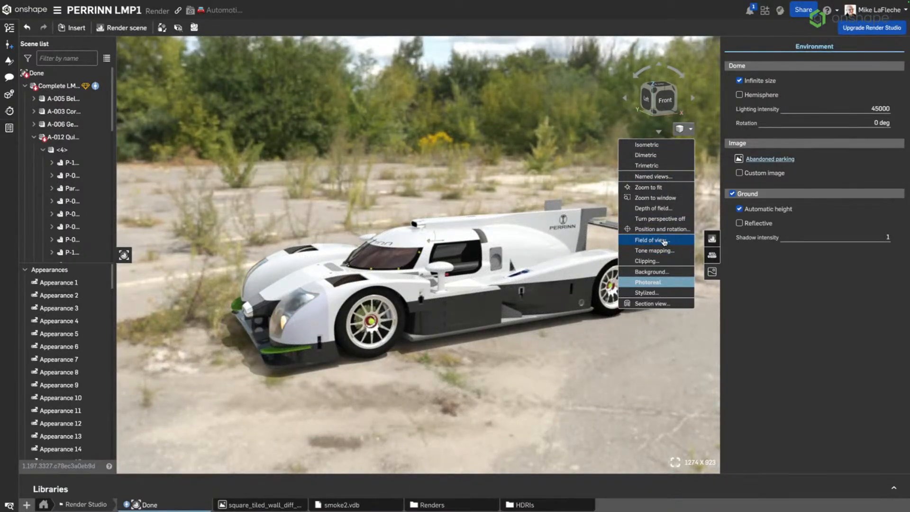
pyautogui.click(654, 208)
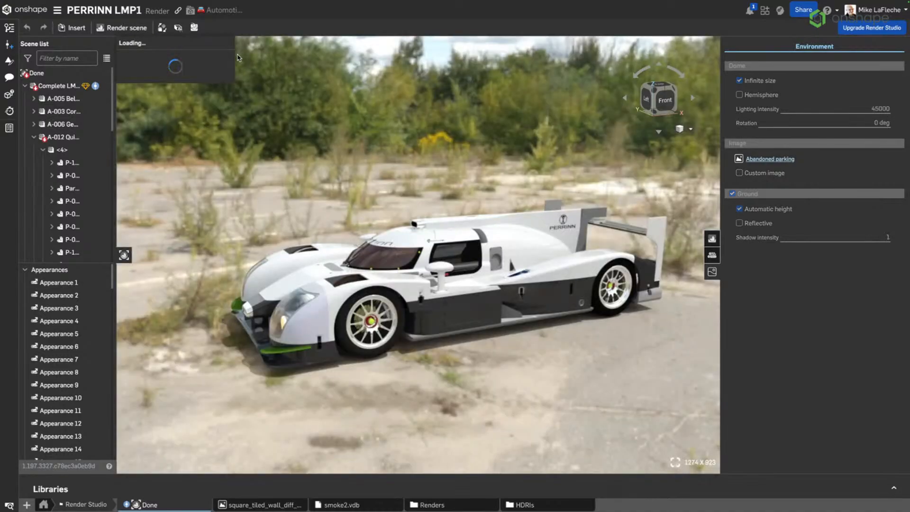
pyautogui.click(171, 61)
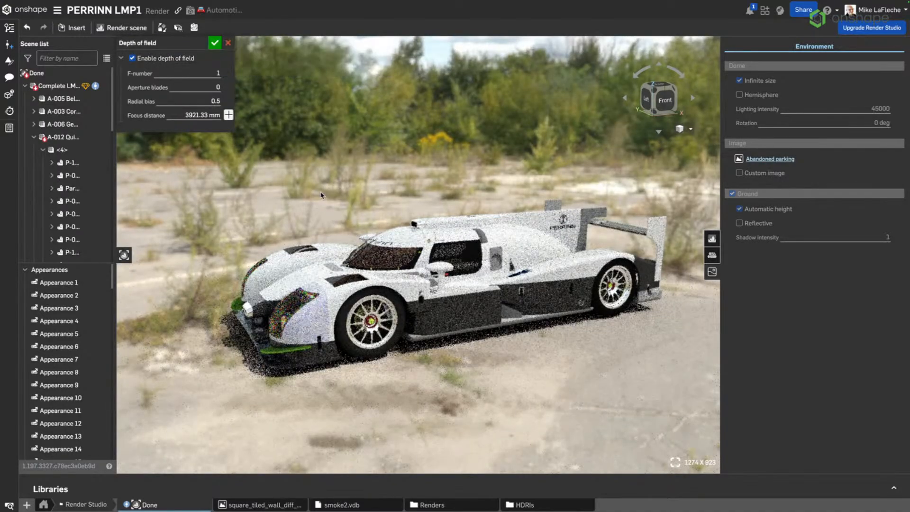
pyautogui.click(211, 76)
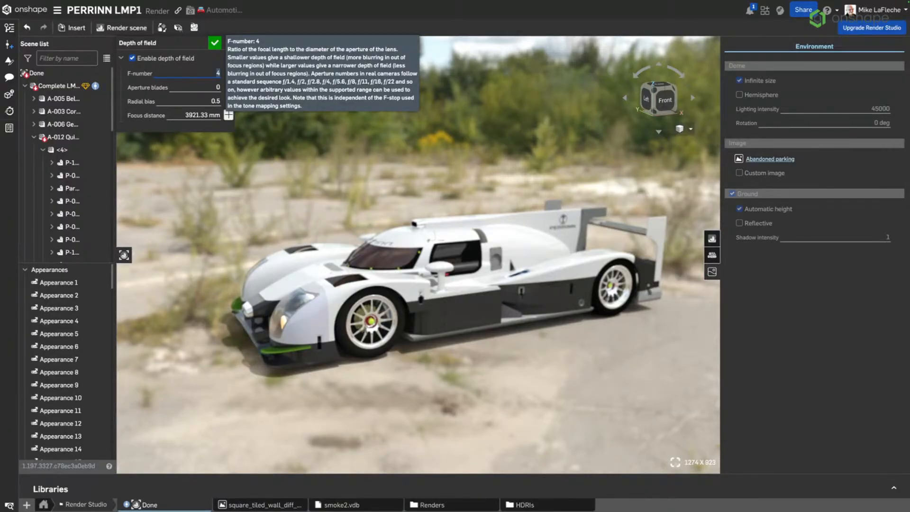
pyautogui.click(226, 115)
pyautogui.click(442, 271)
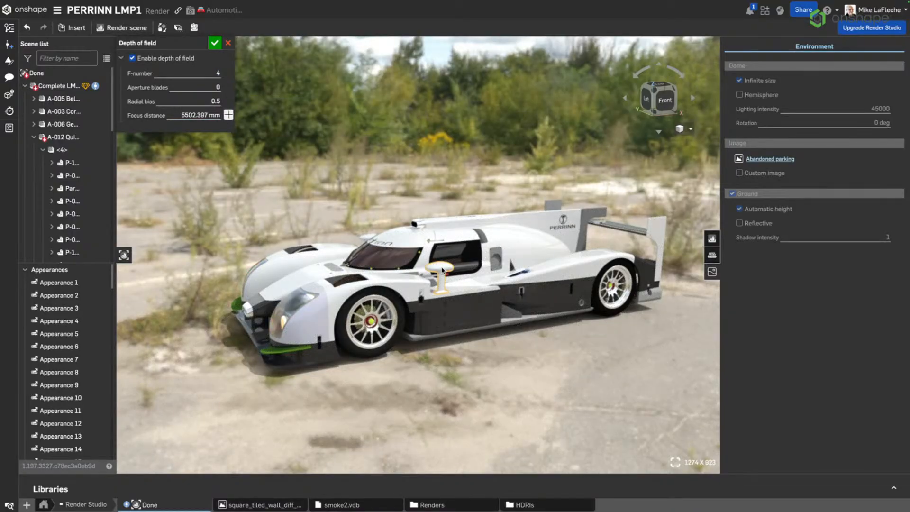
pyautogui.click(215, 43)
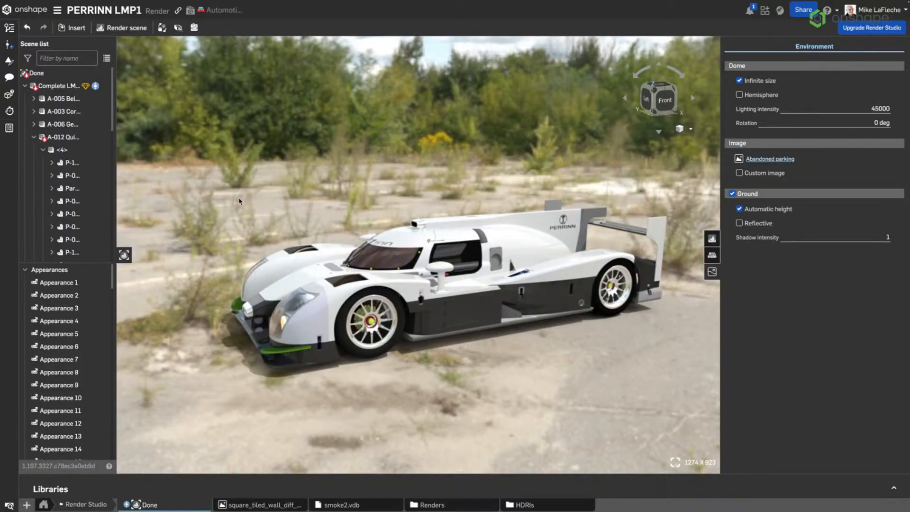
# Enable the custom environment image zwartkops_straight_afternoon_8k.exr for the PERRINN LMP1 scene
pyautogui.click(776, 173)
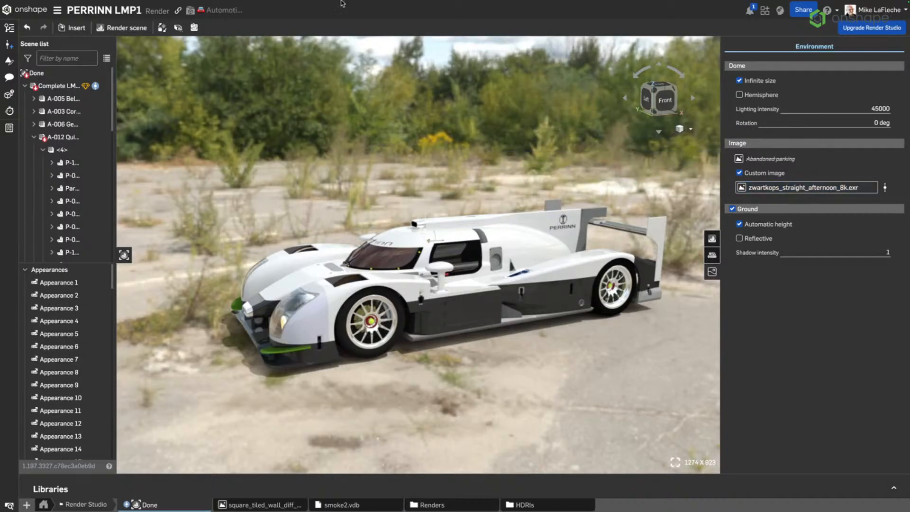
# Switch to the Poly Haven website and search its HDRIs library for "track"
pyautogui.moveTo(220, 1)
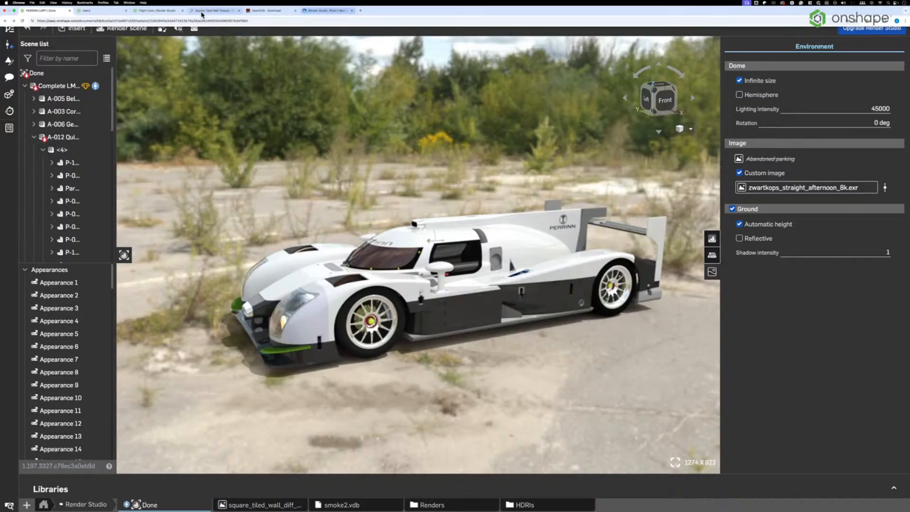
pyautogui.click(202, 13)
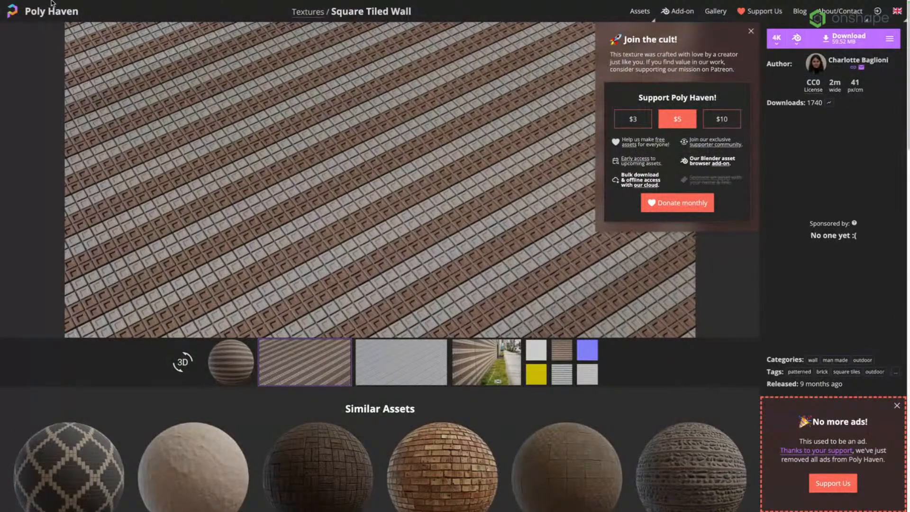
pyautogui.click(52, 9)
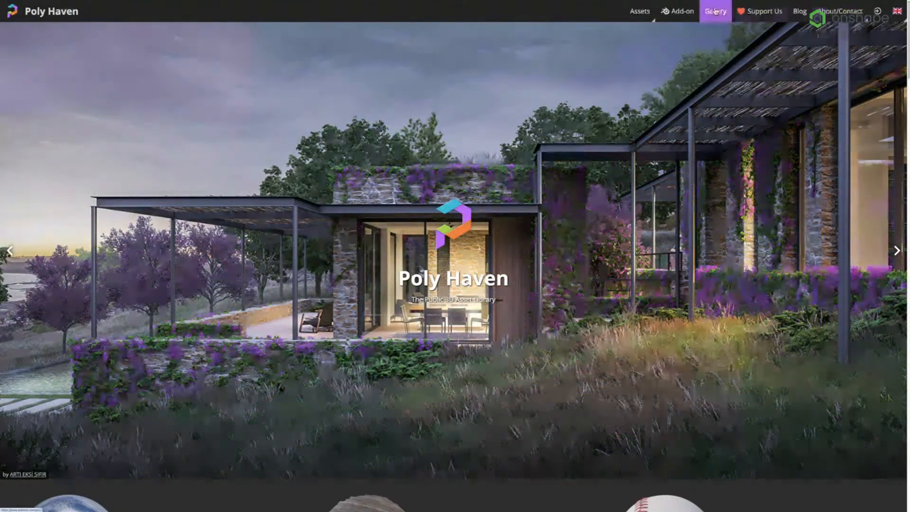
pyautogui.click(716, 11)
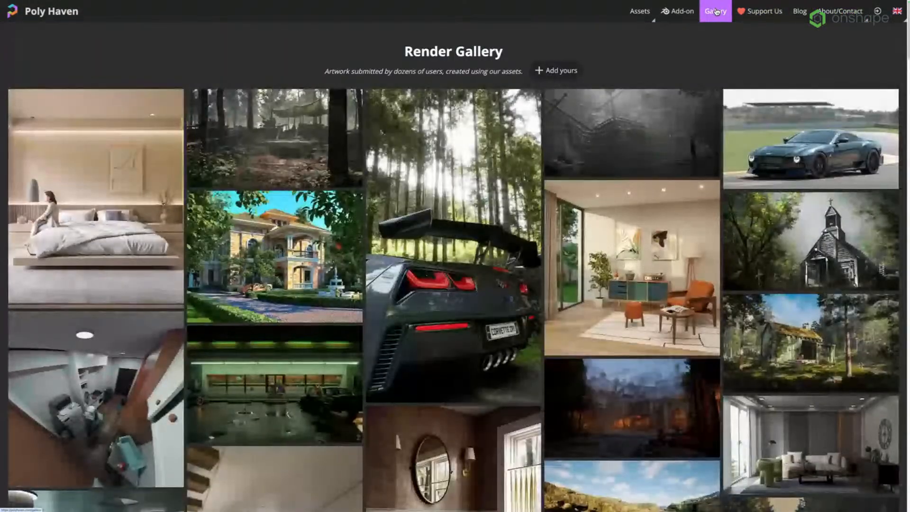
pyautogui.click(668, 15)
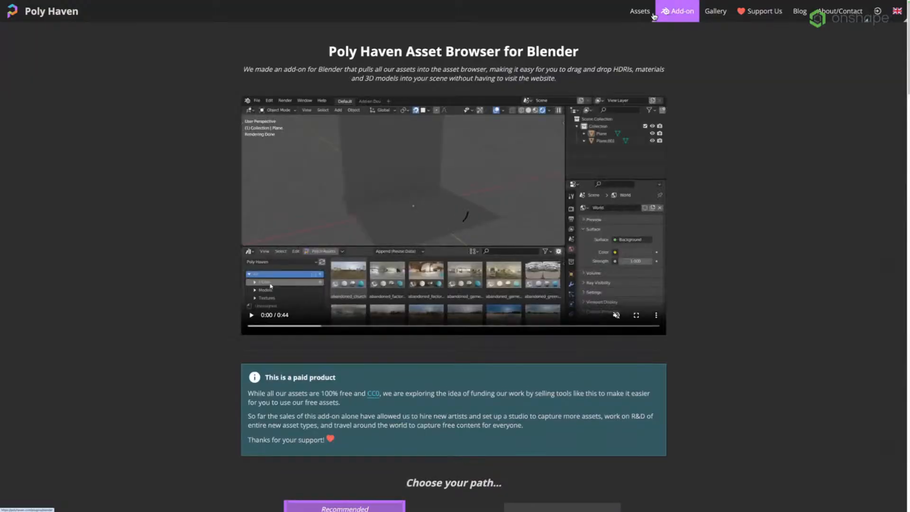
pyautogui.click(640, 11)
pyautogui.click(631, 31)
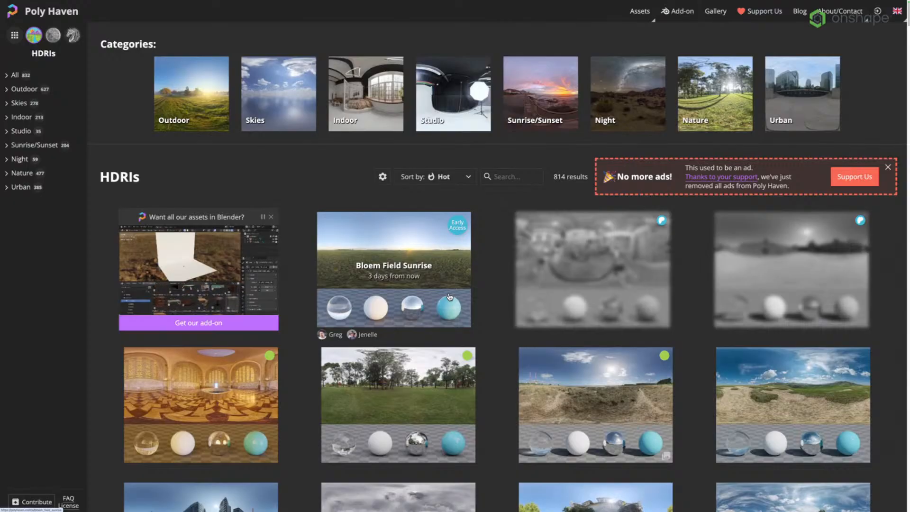
pyautogui.click(524, 177)
pyautogui.write('track')
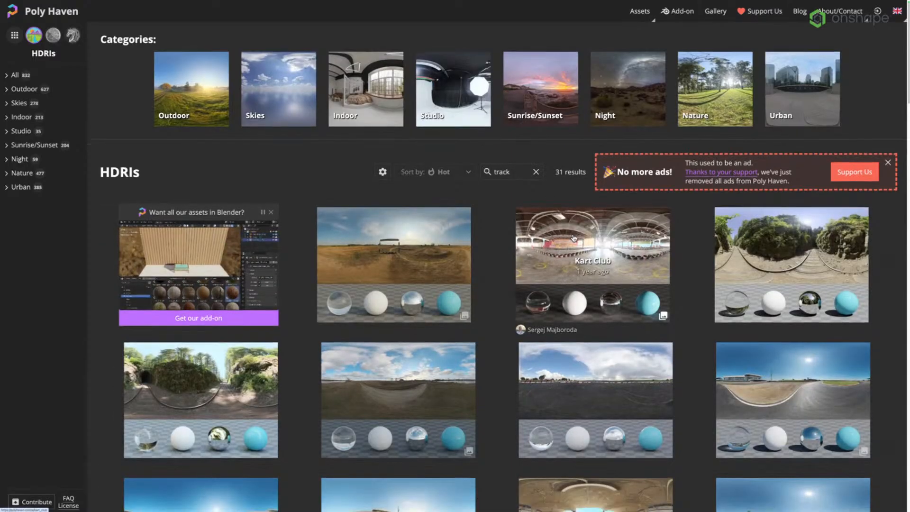
# Open the Kart Club HDRI and download it at 4K resolution in HDR format
pyautogui.rightClick(571, 234)
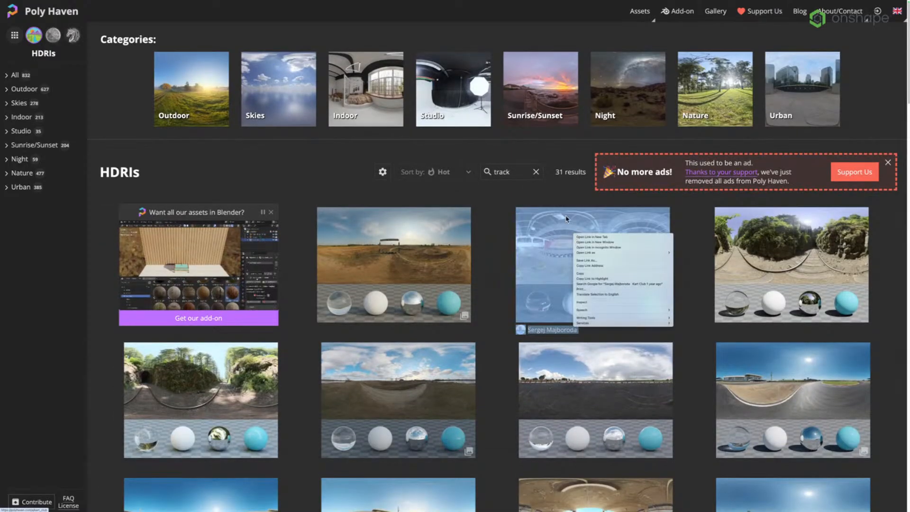
pyautogui.click(567, 212)
pyautogui.click(611, 300)
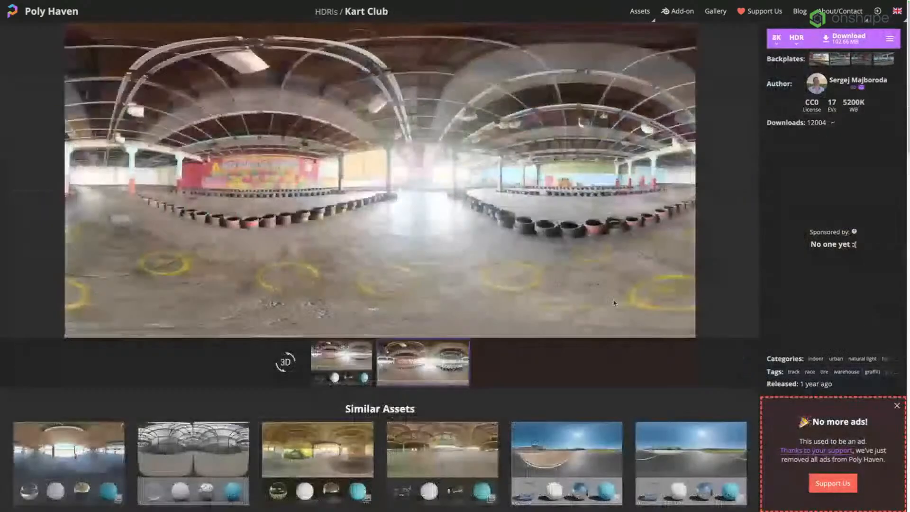
pyautogui.click(777, 38)
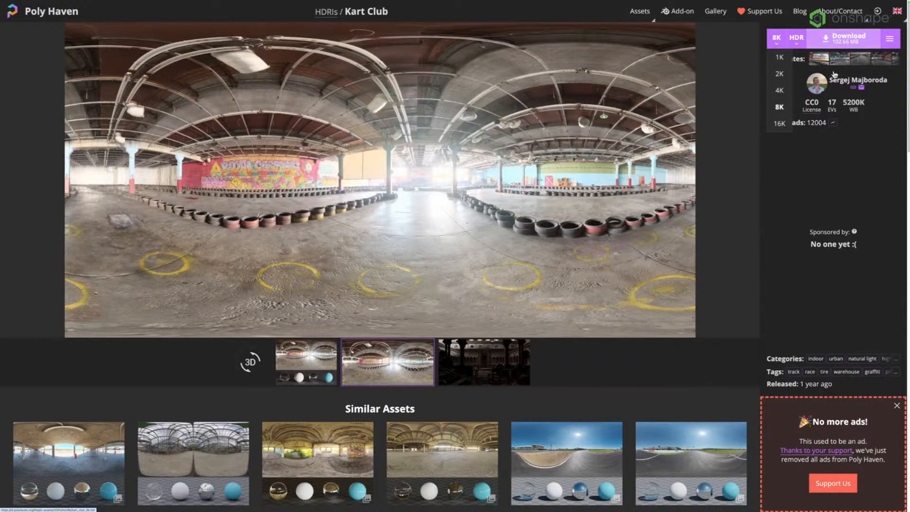
pyautogui.click(780, 90)
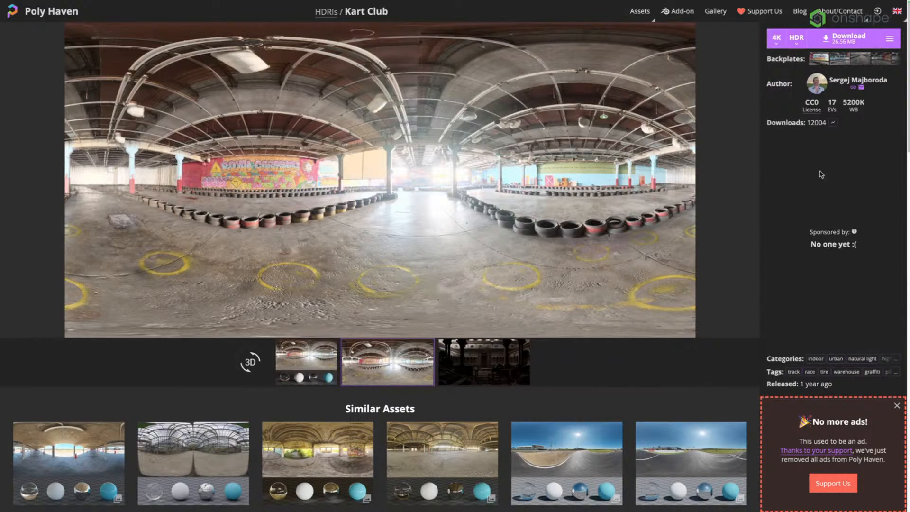
pyautogui.click(848, 39)
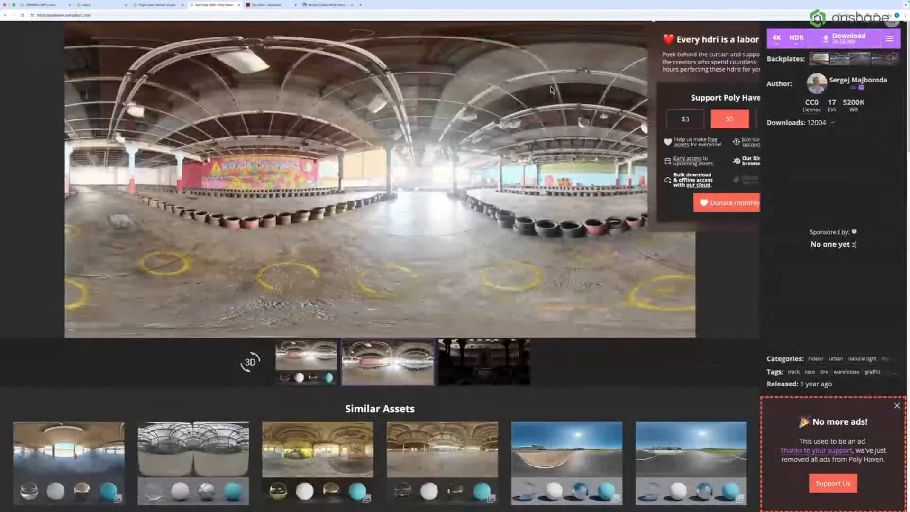
# Return to PERRINN LMP1 in Onshape and import kart_club_4k.hdr from the Downloads folder through the custom environment image selection
pyautogui.click(155, 5)
pyautogui.click(34, 5)
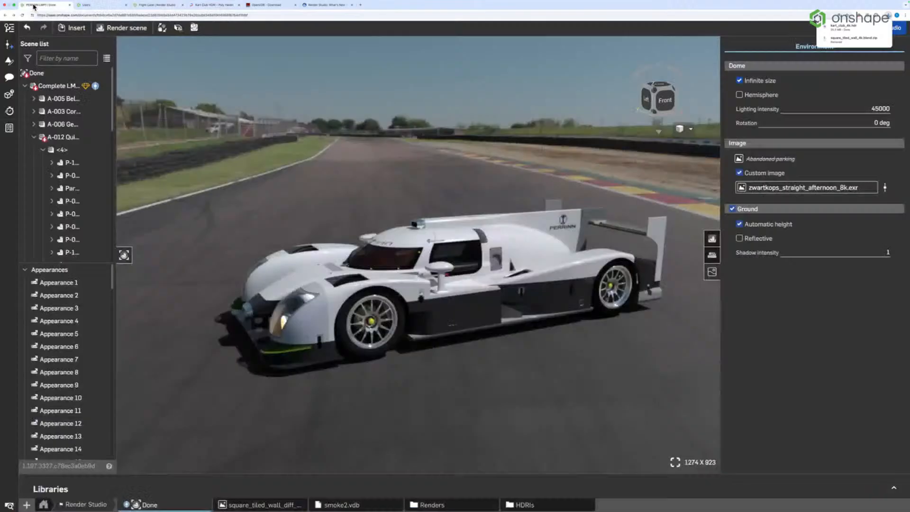
pyautogui.click(690, 129)
pyautogui.click(878, 167)
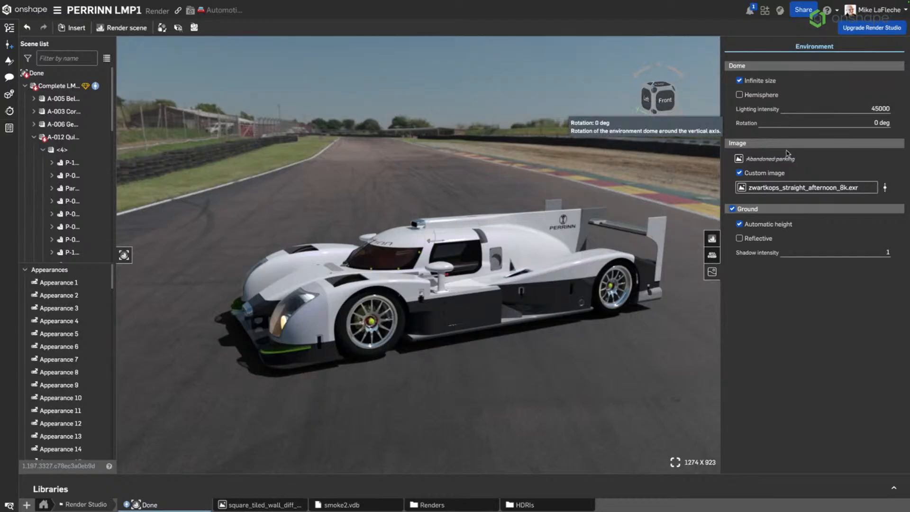
pyautogui.click(821, 190)
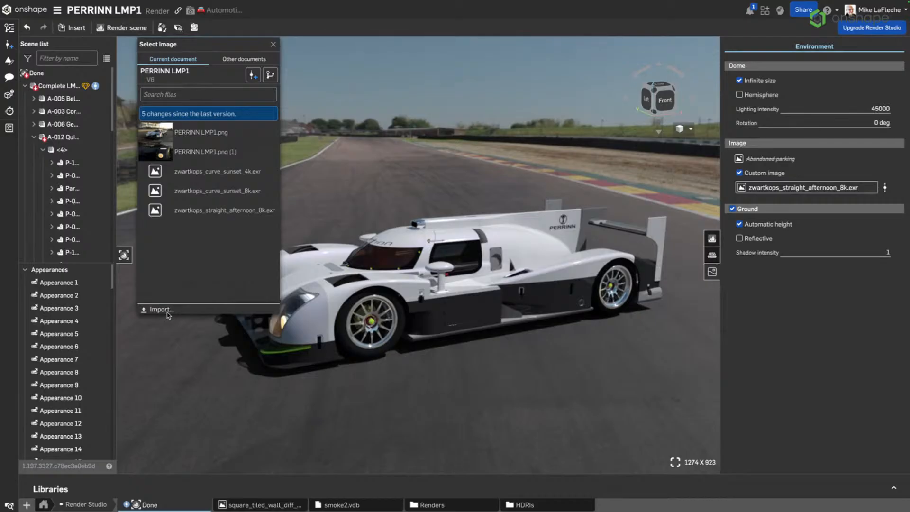
pyautogui.click(161, 309)
pyautogui.click(349, 157)
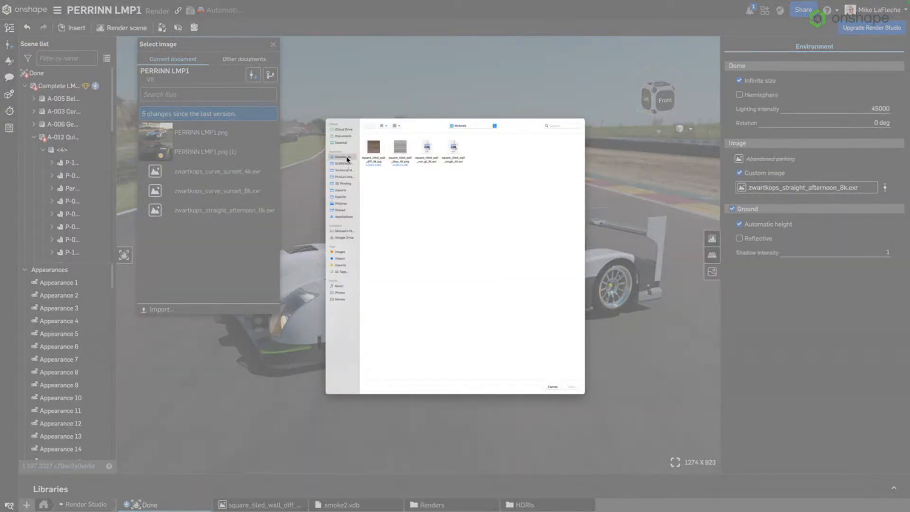
pyautogui.click(375, 147)
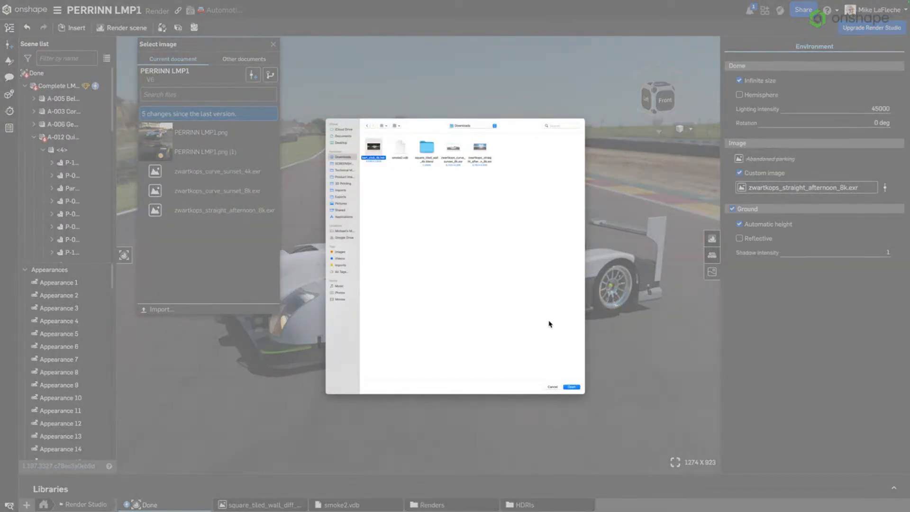
pyautogui.click(572, 387)
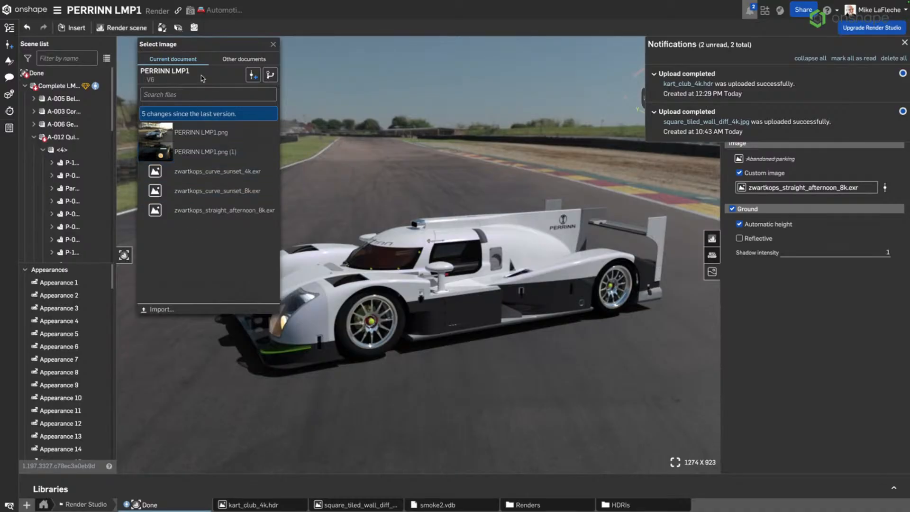
# Cancel the repeated file import and create version V14 from the Render workspace
pyautogui.click(164, 309)
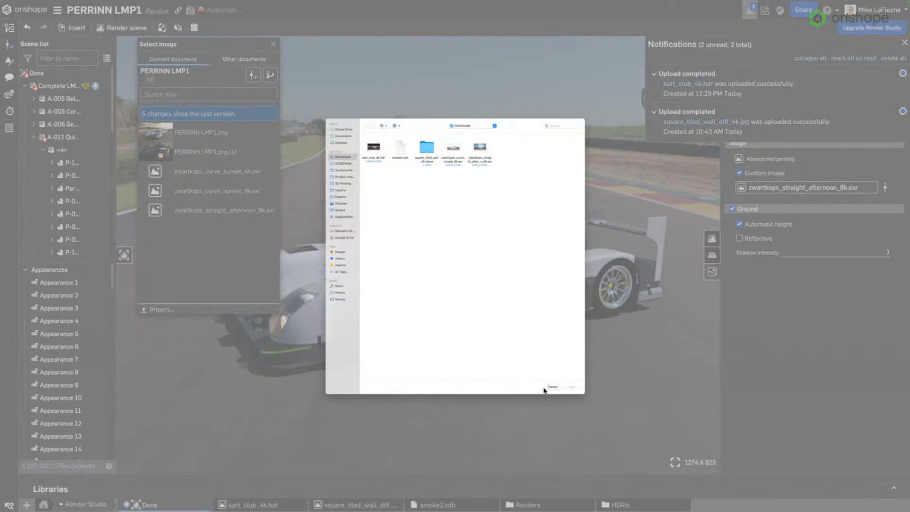
pyautogui.click(551, 387)
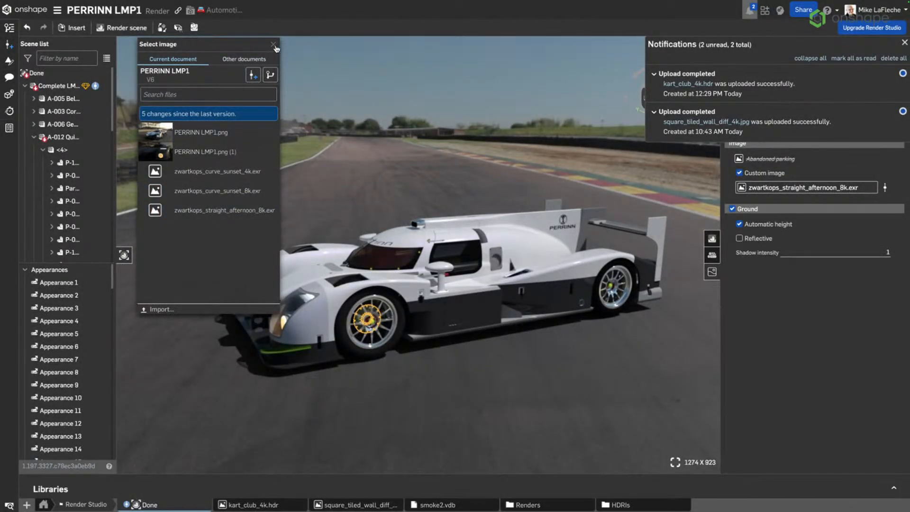
pyautogui.click(9, 44)
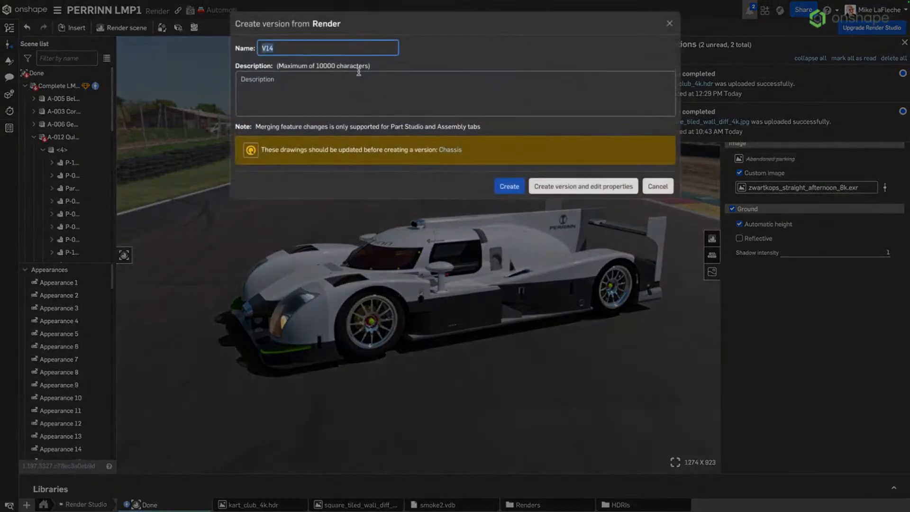
pyautogui.click(508, 187)
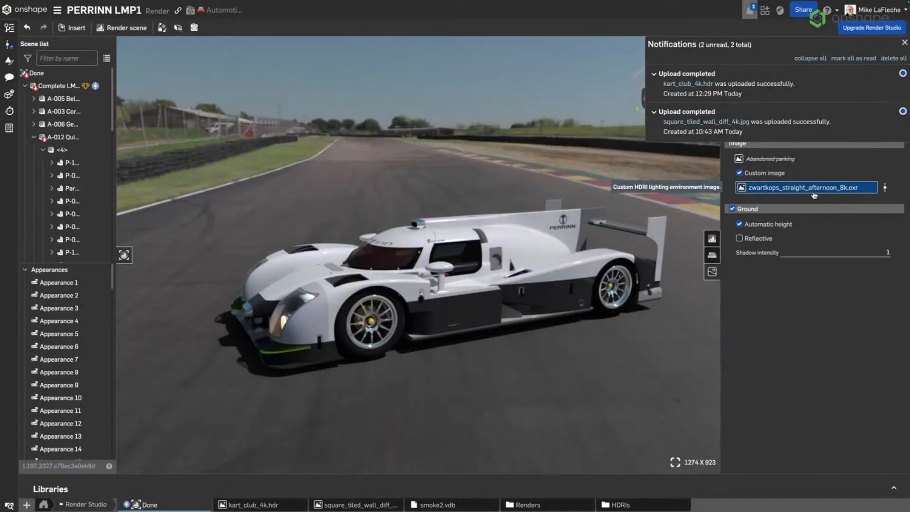
# Look for kart_club_4k.hdr among the selectable environment images, view the imported file itself, and return to the Done scene
pyautogui.click(800, 189)
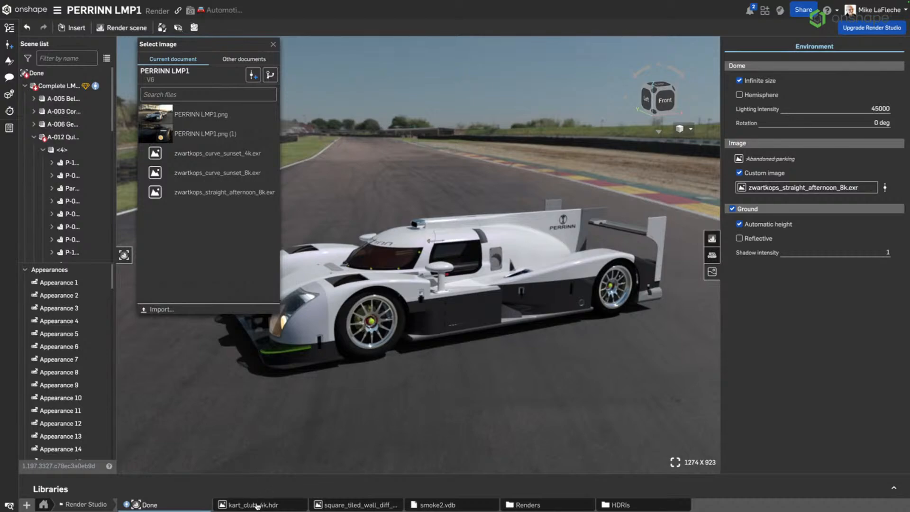
pyautogui.moveTo(256, 506); pyautogui.dragTo(198, 84)
pyautogui.click(269, 60)
pyautogui.click(173, 59)
pyautogui.click(252, 506)
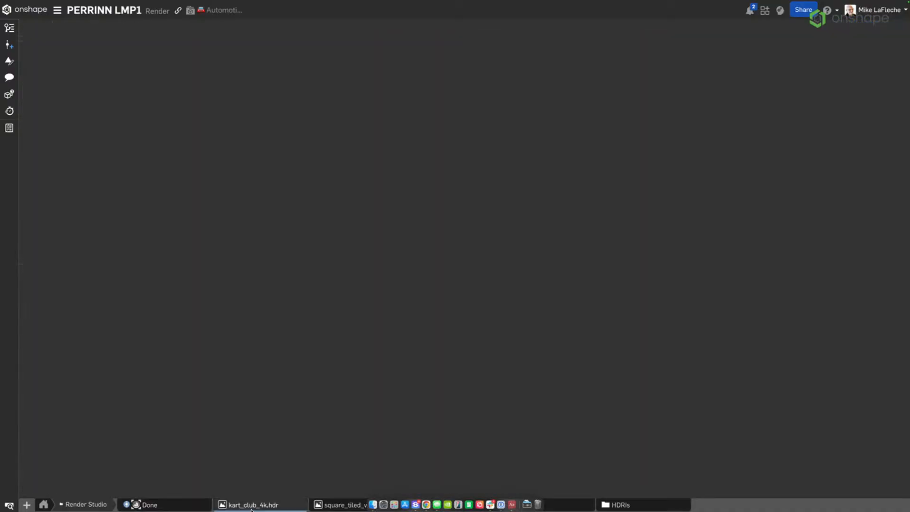
pyautogui.click(165, 505)
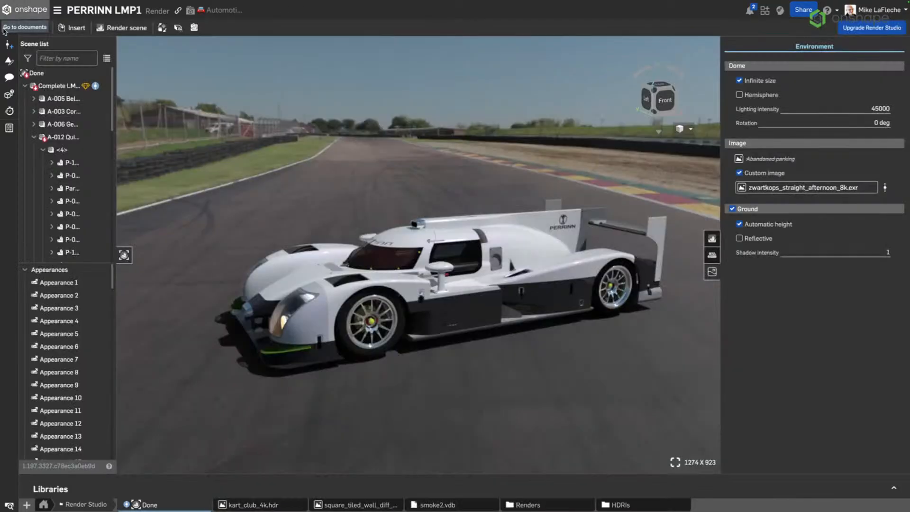
# Check the document's versions and history, and bring back the scene's environment settings
pyautogui.click(6, 28)
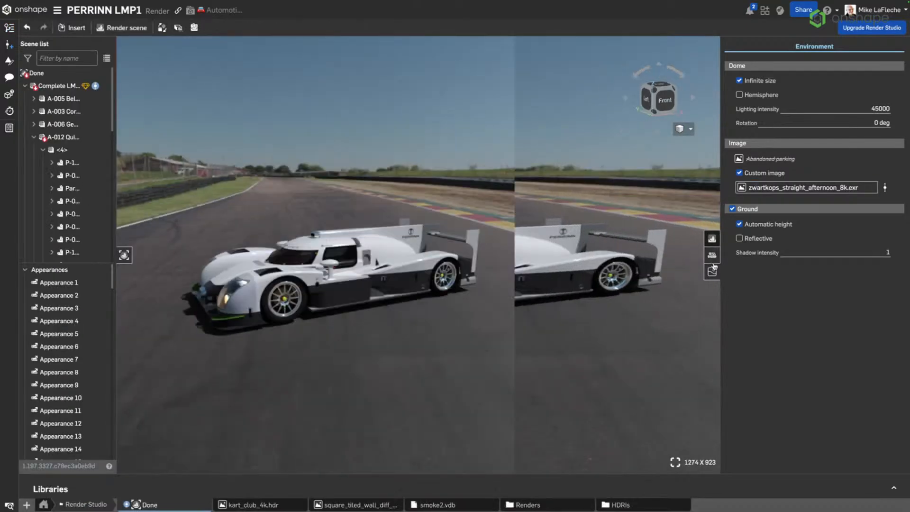
pyautogui.click(713, 272)
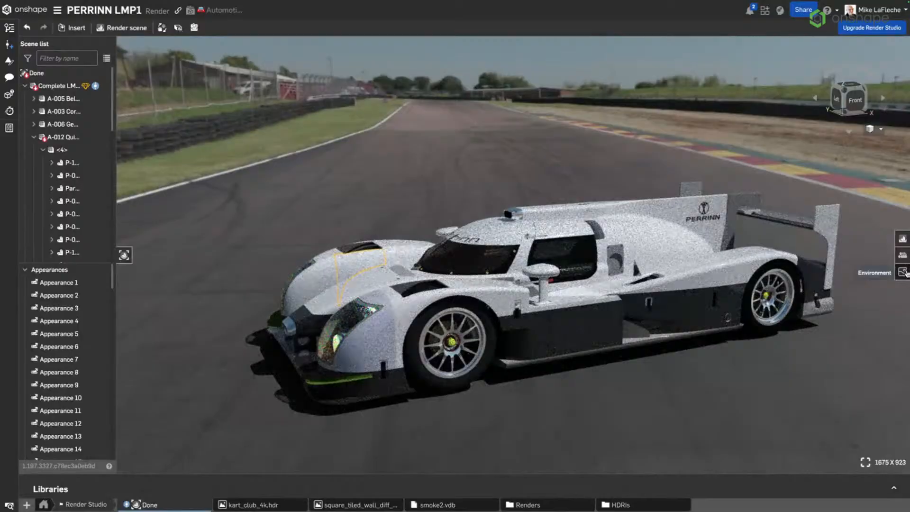
pyautogui.click(903, 272)
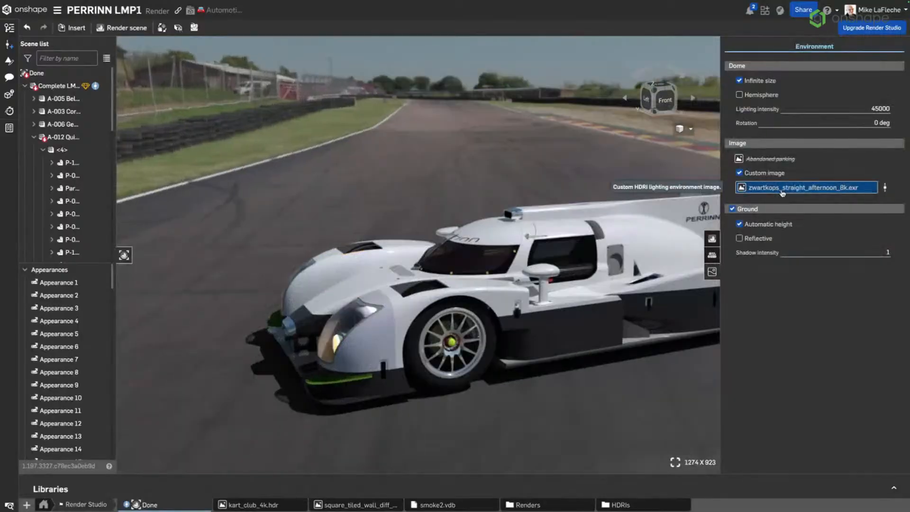
# Search the custom environment images for "kart", clear the search, and select kart_club_4k.hdr from document version V14
pyautogui.click(782, 188)
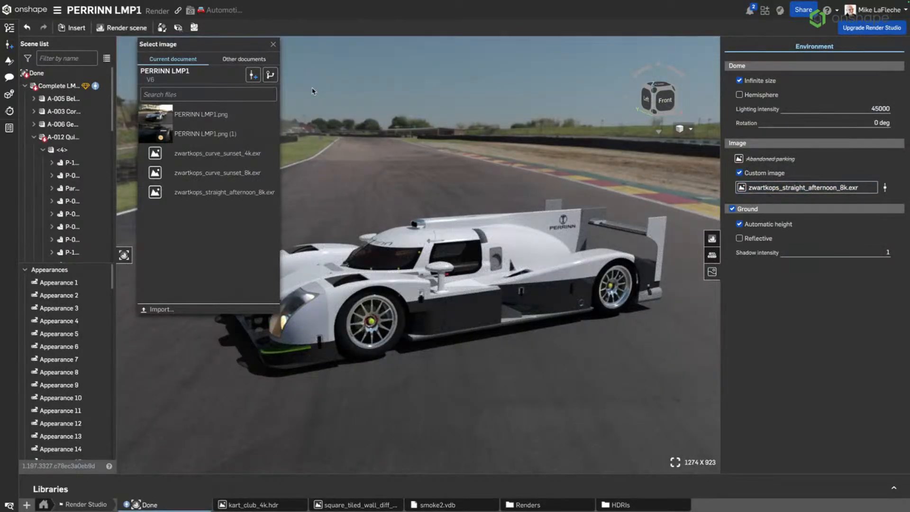
pyautogui.click(191, 91)
pyautogui.write('kart')
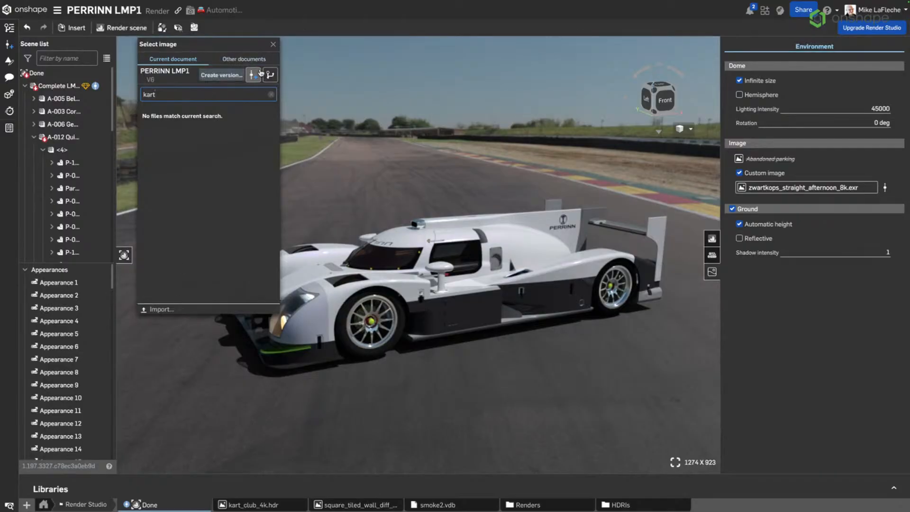
pyautogui.click(270, 96)
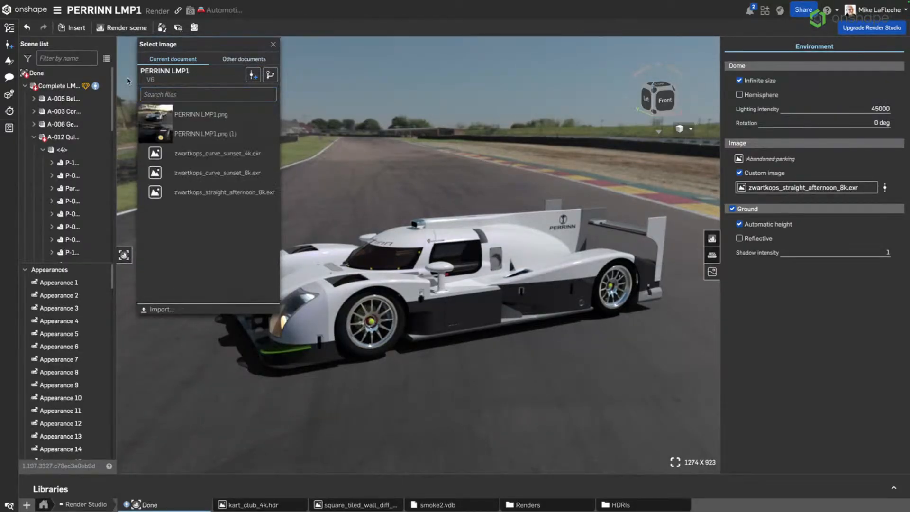
pyautogui.click(9, 28)
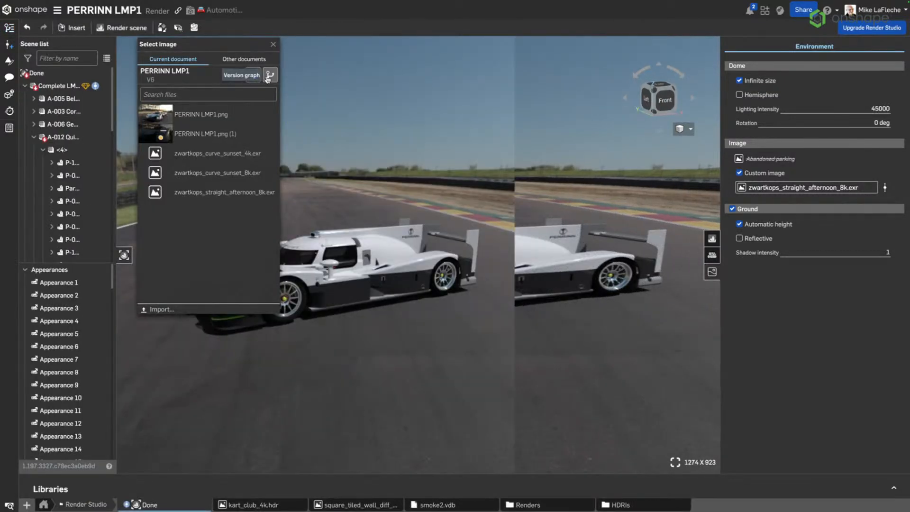
pyautogui.click(270, 74)
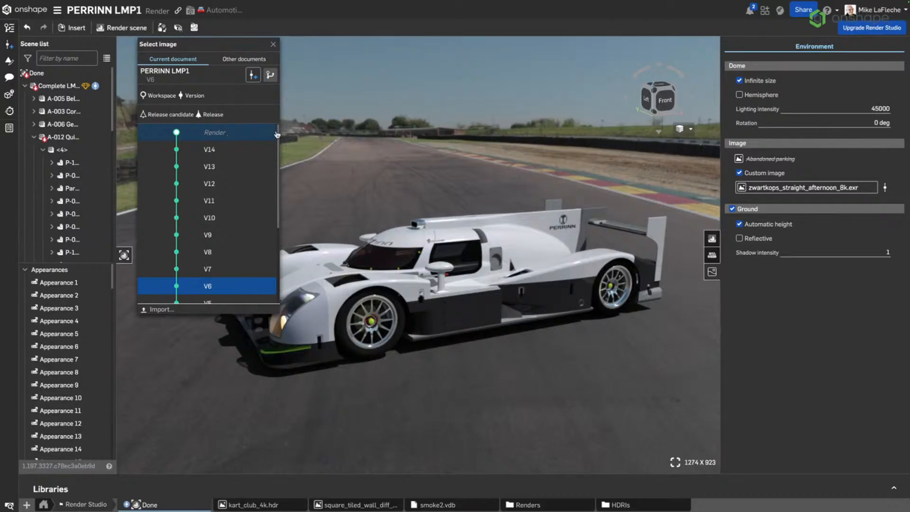
pyautogui.click(232, 148)
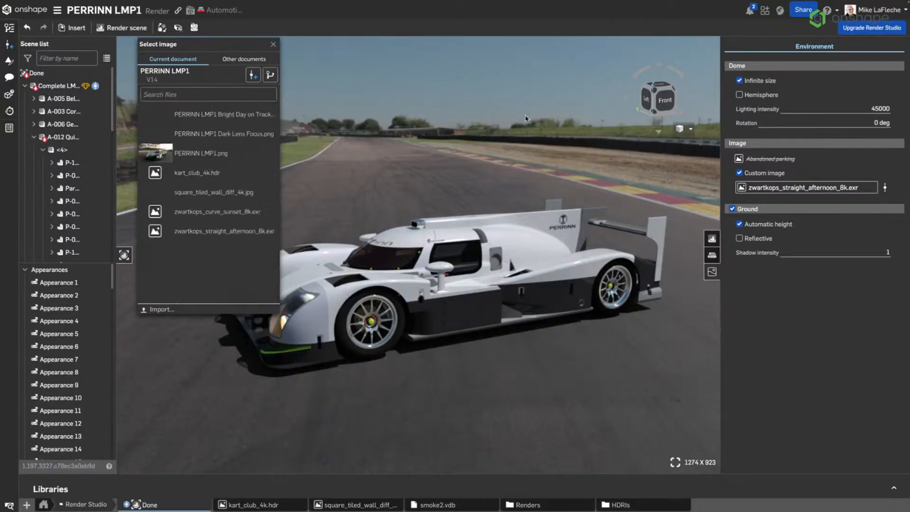
pyautogui.click(232, 167)
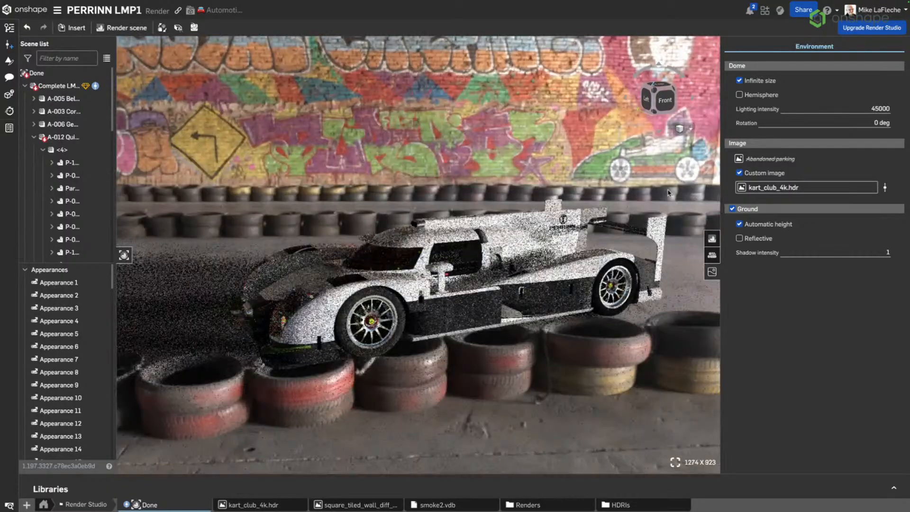
# Enable the Hemisphere option for the kart_club_4k.hdr environment dome
pyautogui.moveTo(359, 328); pyautogui.dragTo(300, 297, button='middle')
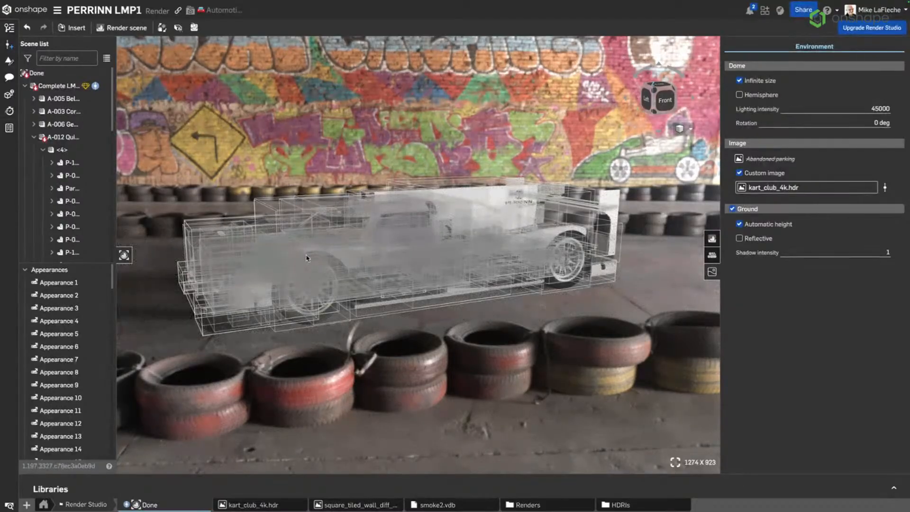
pyautogui.moveTo(186, 162); pyautogui.dragTo(127, 188, button='right')
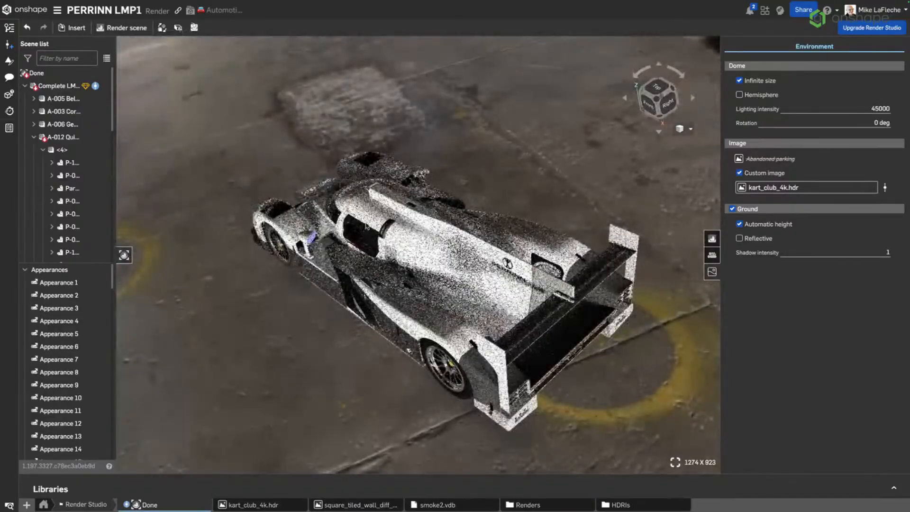
pyautogui.moveTo(497, 154); pyautogui.dragTo(507, 141, button='right')
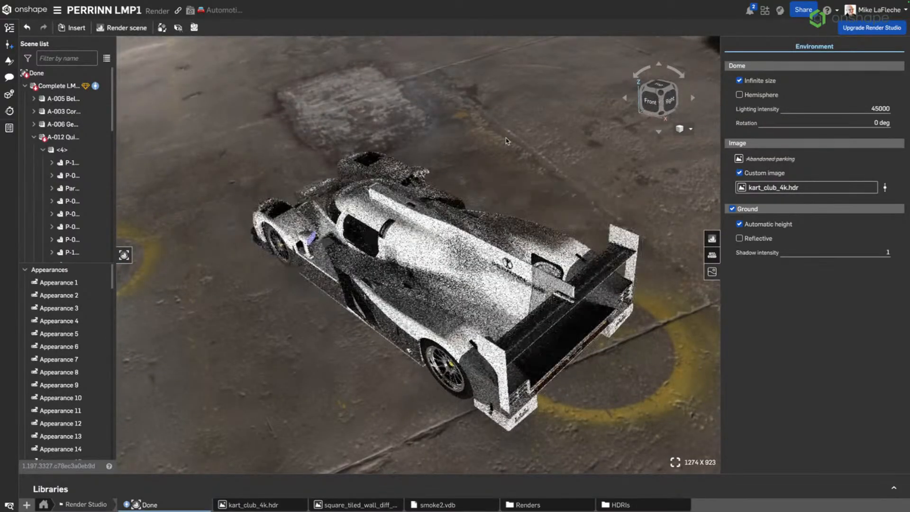
pyautogui.moveTo(499, 192); pyautogui.dragTo(528, 175, button='right')
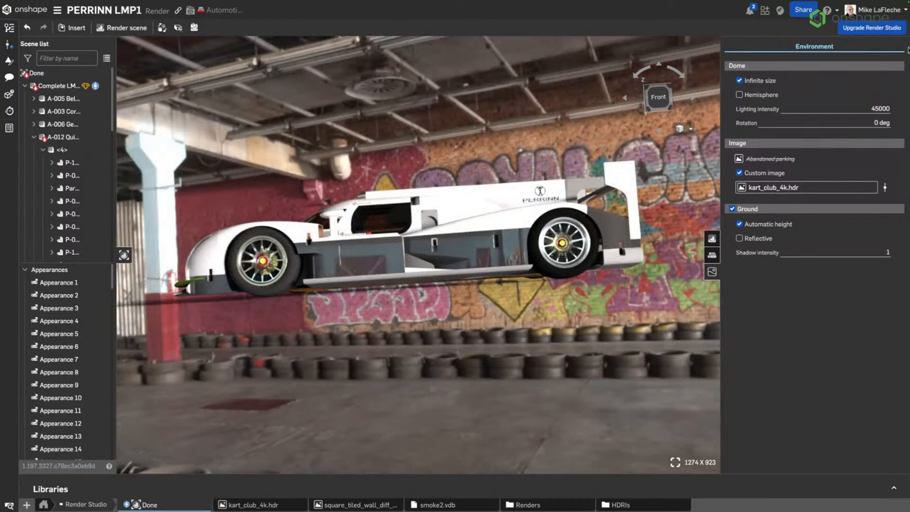
pyautogui.click(760, 97)
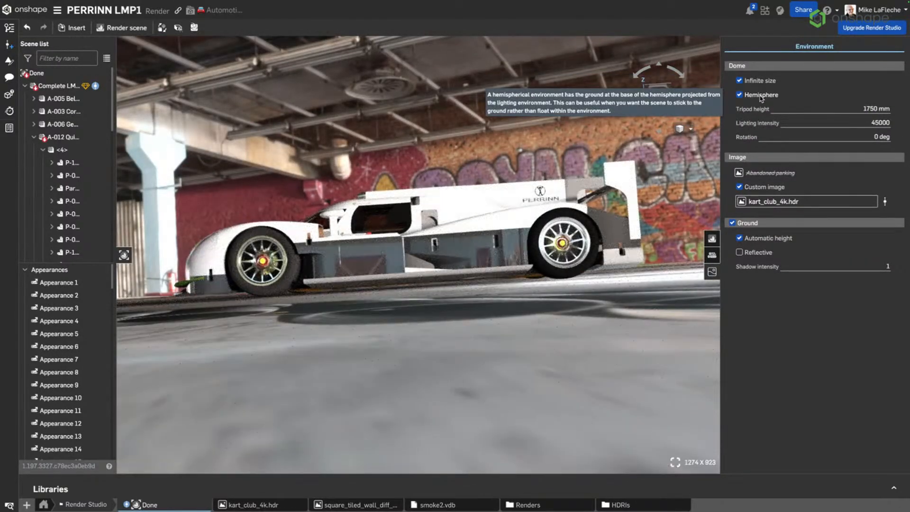
# Frame the race car in a close, low front three-quarter view against the graffiti wall
pyautogui.moveTo(454, 251)
pyautogui.mouseDown(button='right')
pyautogui.moveTo(448, 261)
pyautogui.moveTo(467, 257)
pyautogui.mouseUp(button='right')
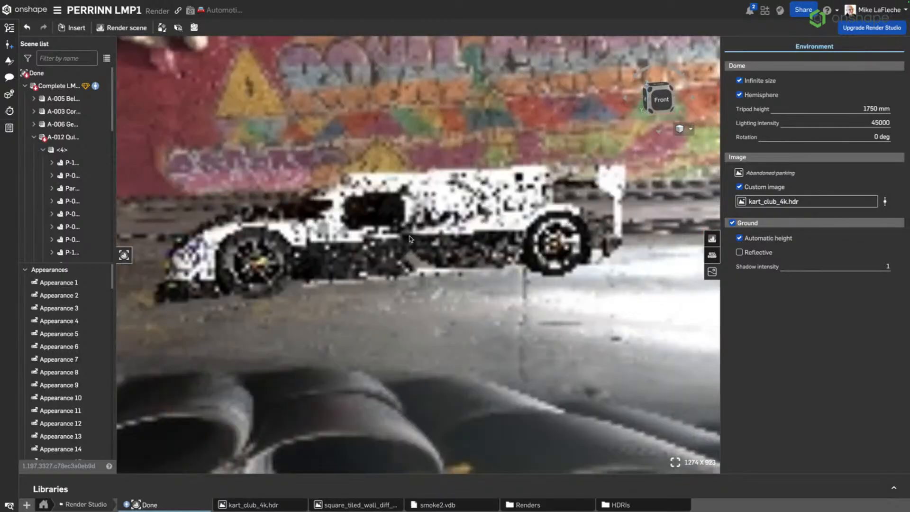
pyautogui.moveTo(411, 239); pyautogui.dragTo(378, 253, button='right')
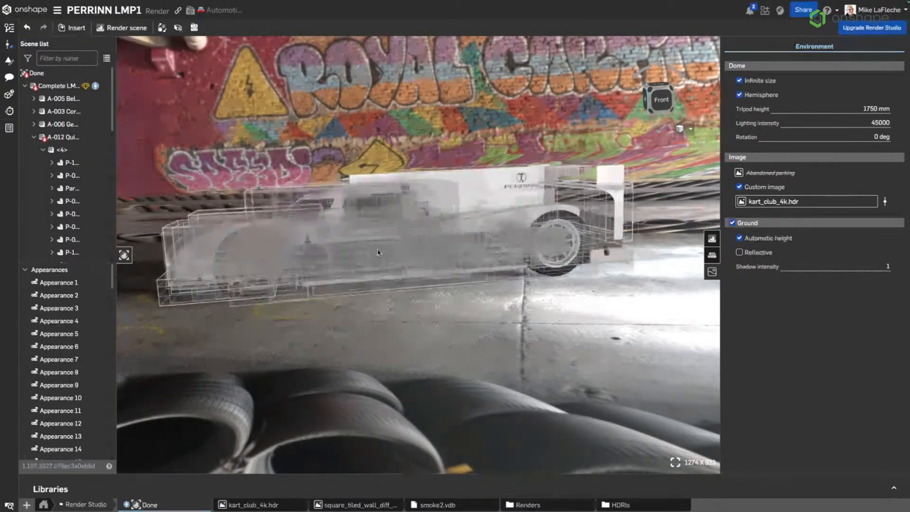
pyautogui.moveTo(378, 252); pyautogui.dragTo(450, 265, button='middle')
pyautogui.moveTo(267, 294)
pyautogui.mouseDown(button='right')
pyautogui.moveTo(242, 325)
pyautogui.moveTo(251, 381)
pyautogui.mouseUp(button='right')
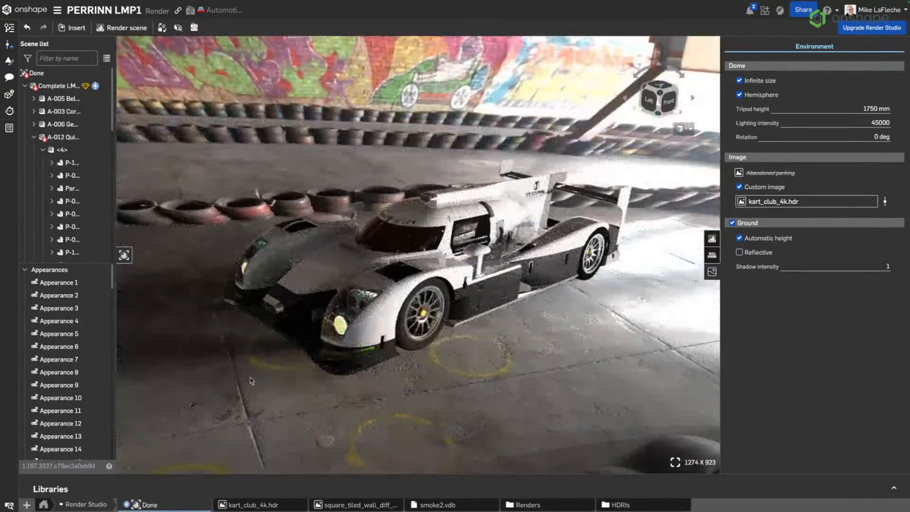
pyautogui.moveTo(313, 386); pyautogui.dragTo(303, 382, button='right')
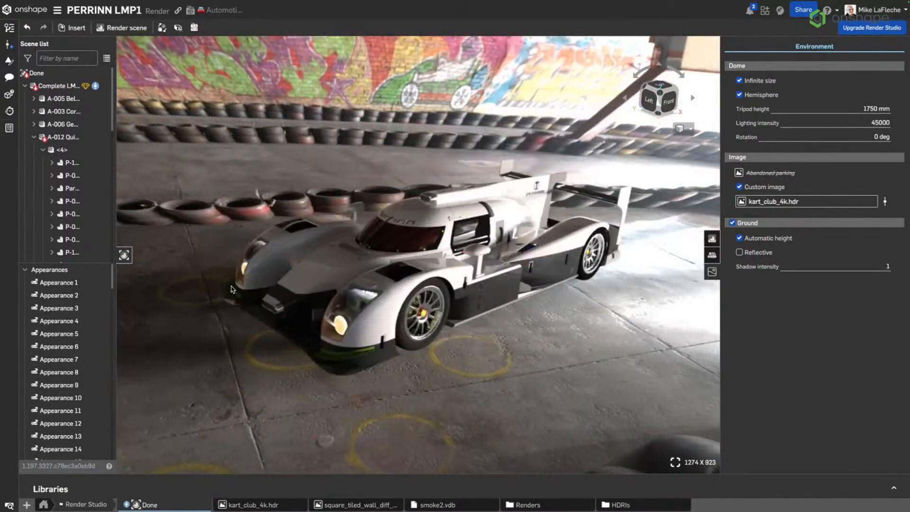
pyautogui.scroll(3, 231, 289)
pyautogui.scroll(1, 231, 289)
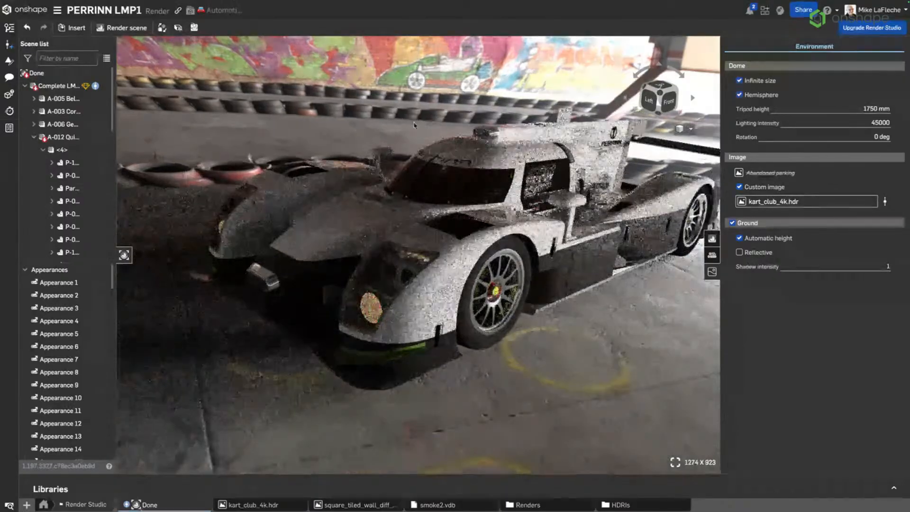
pyautogui.moveTo(555, 276); pyautogui.dragTo(569, 291, button='right')
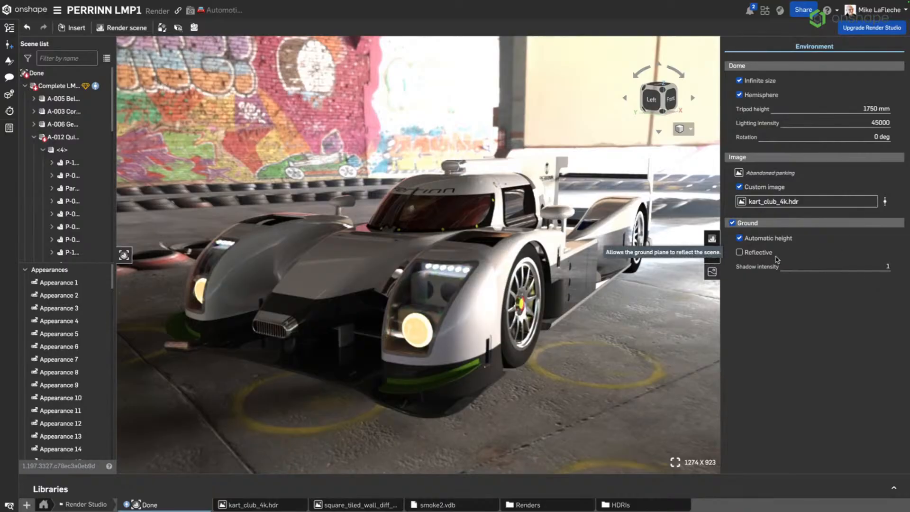
# Make the environment's ground reflective and set its roughness to 0.04
pyautogui.click(760, 254)
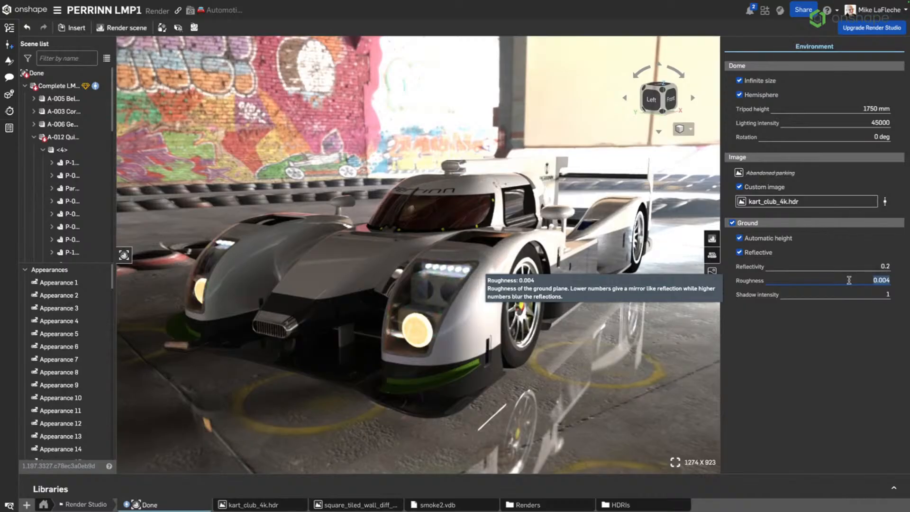
pyautogui.press('BackSpace')
pyautogui.write('.04')
pyautogui.press('Return')
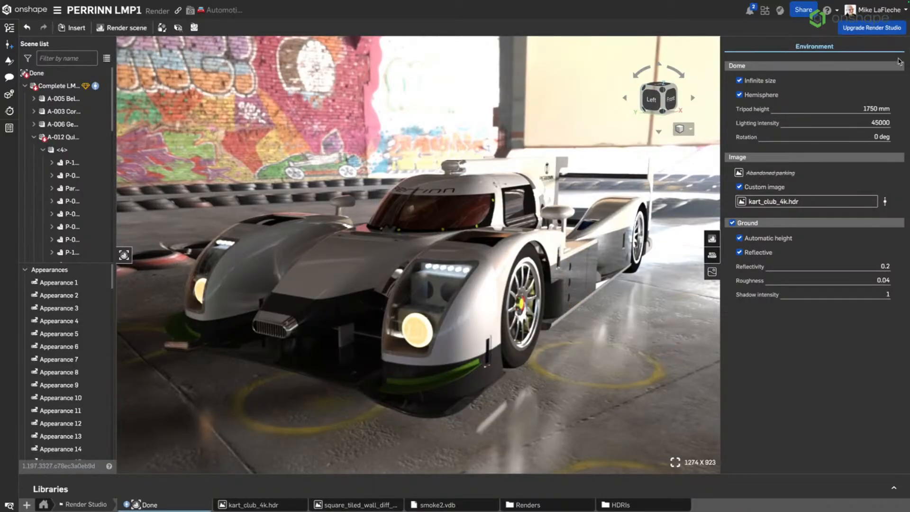
# Bring up the render options and set the output resolution to HD (1080)
pyautogui.click(126, 28)
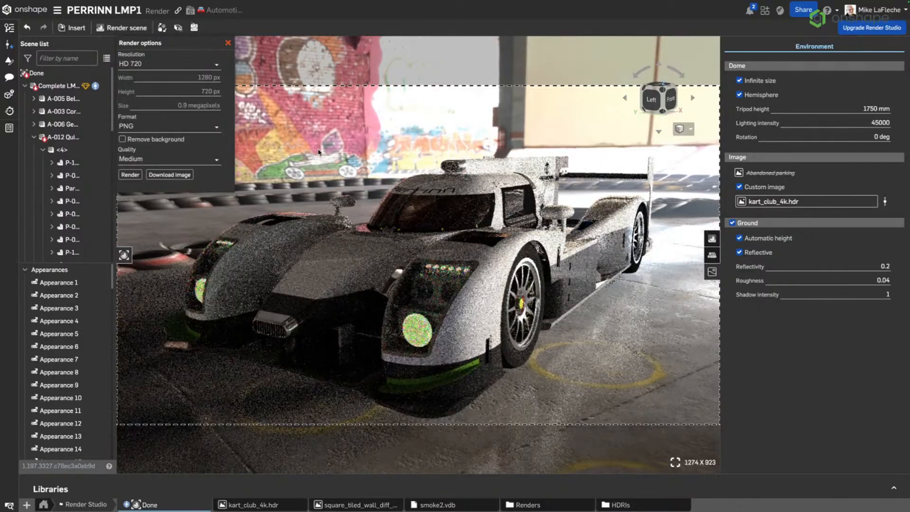
pyautogui.click(199, 65)
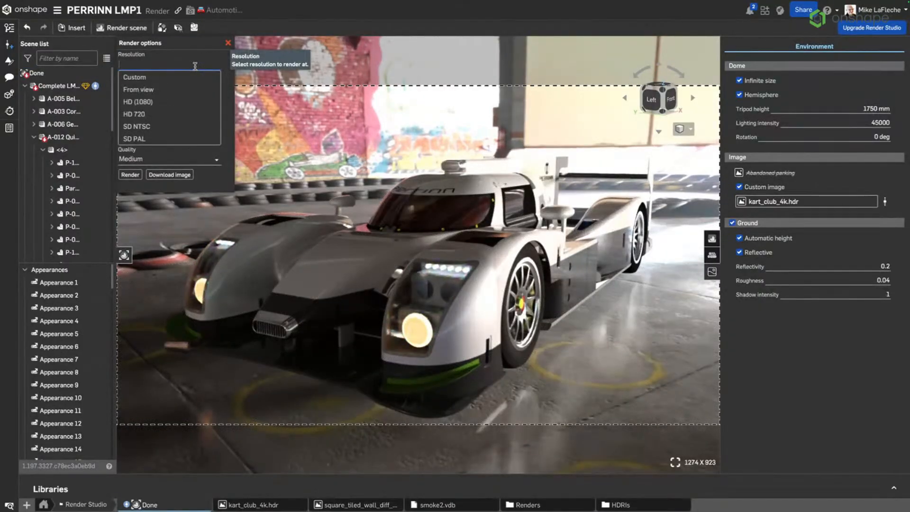
pyautogui.click(176, 102)
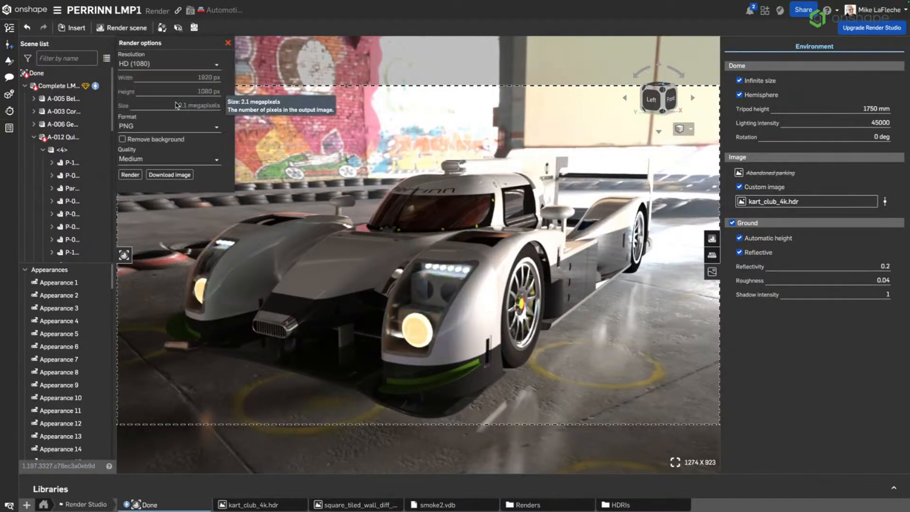
pyautogui.click(171, 65)
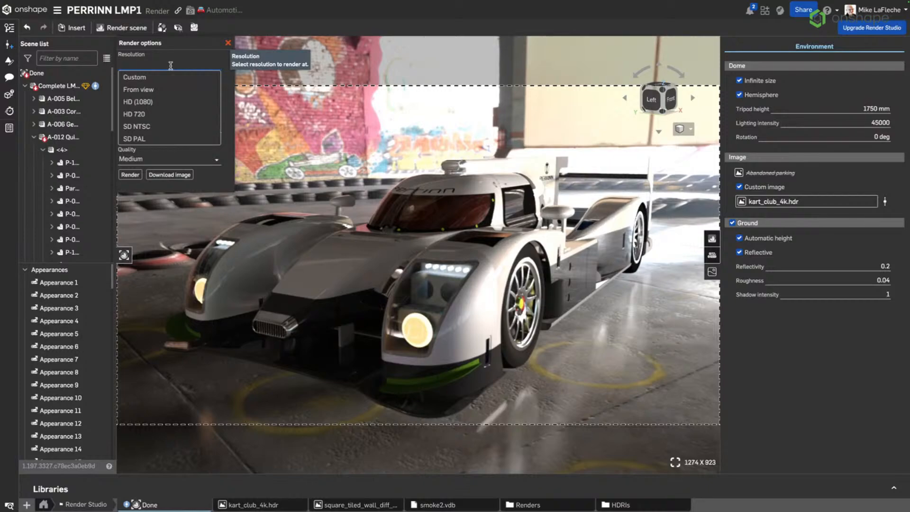
pyautogui.click(150, 102)
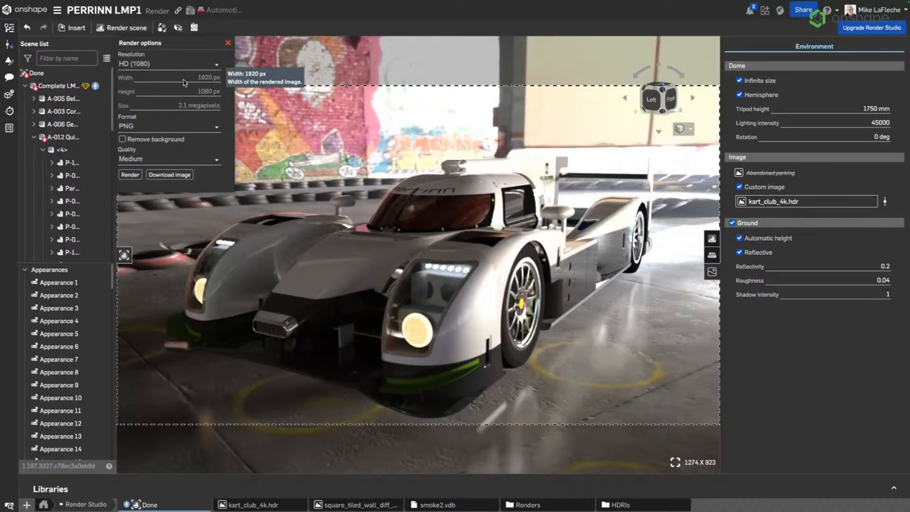
# Keep PNG as the image format, set the quality to Production, and render the scene as a downloaded image
pyautogui.click(141, 127)
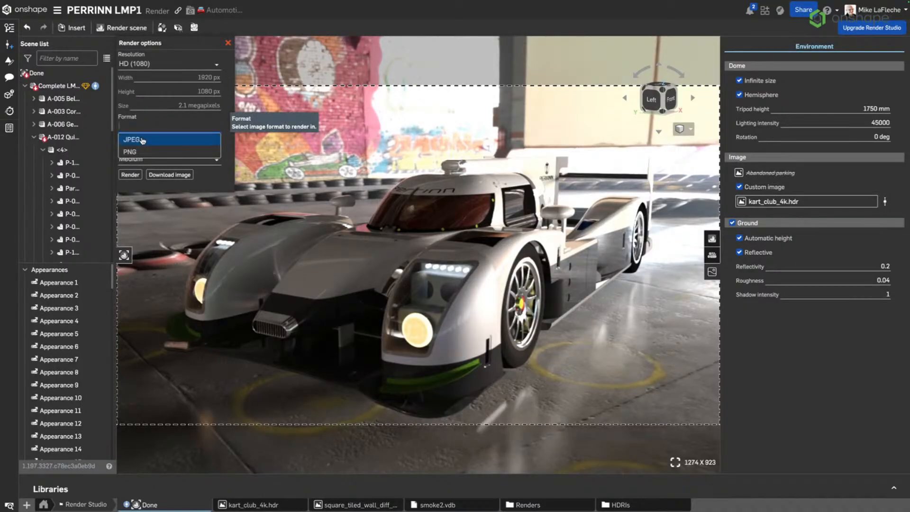
pyautogui.click(136, 152)
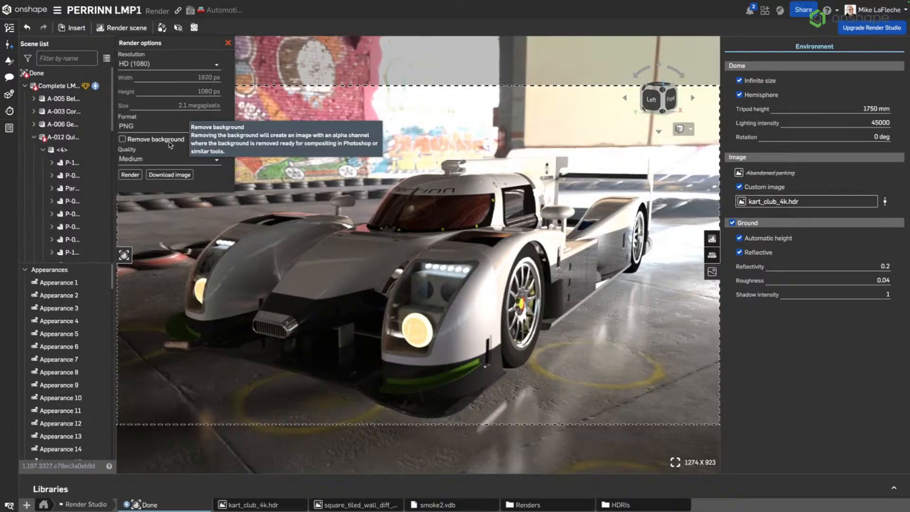
pyautogui.click(156, 159)
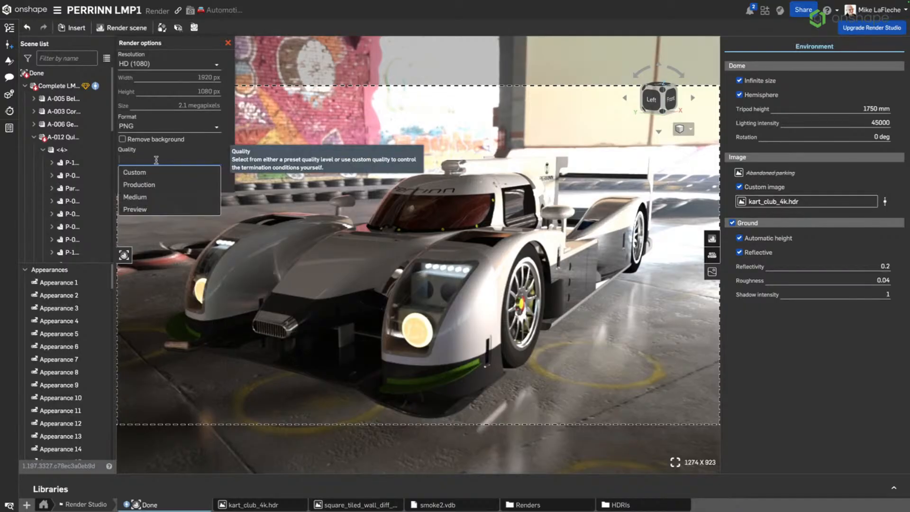
pyautogui.click(161, 185)
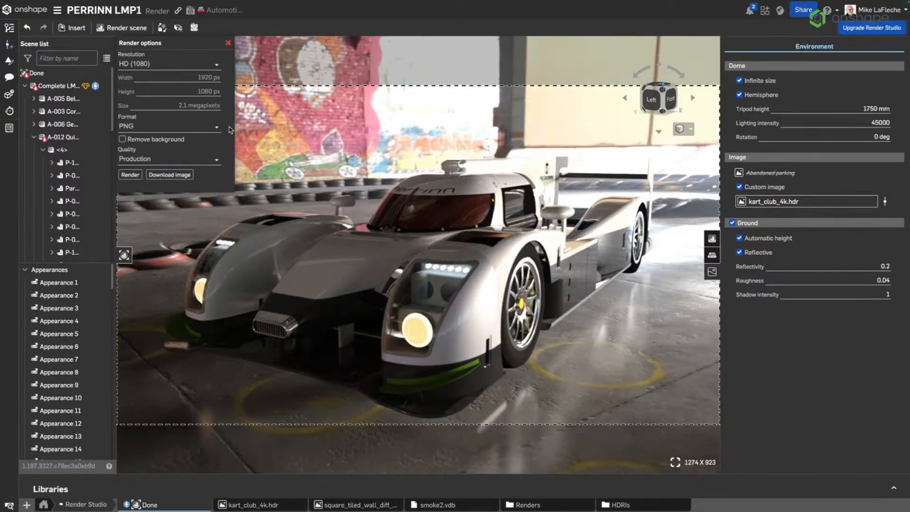
pyautogui.click(179, 178)
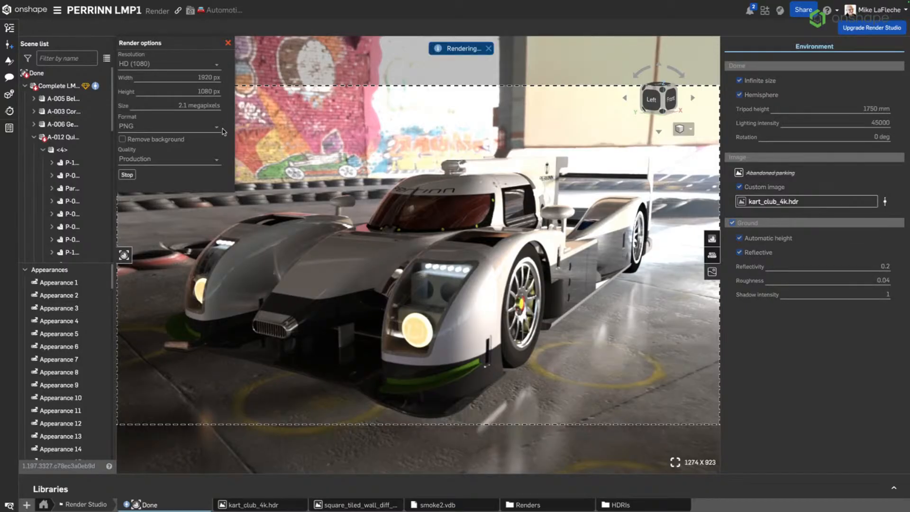
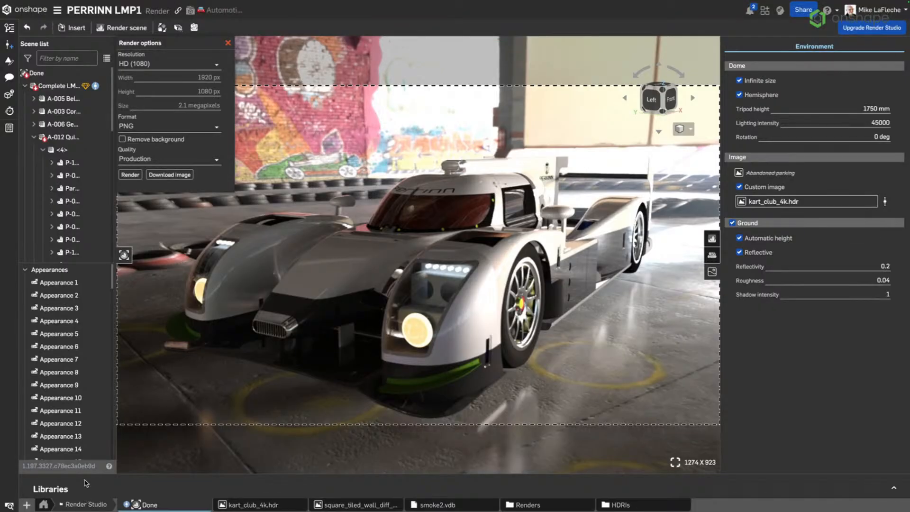
# Switch to the Downloads folder in Finder, view PERRINN LMP1.png in an enlarged window, and close the image
pyautogui.click(8, 506)
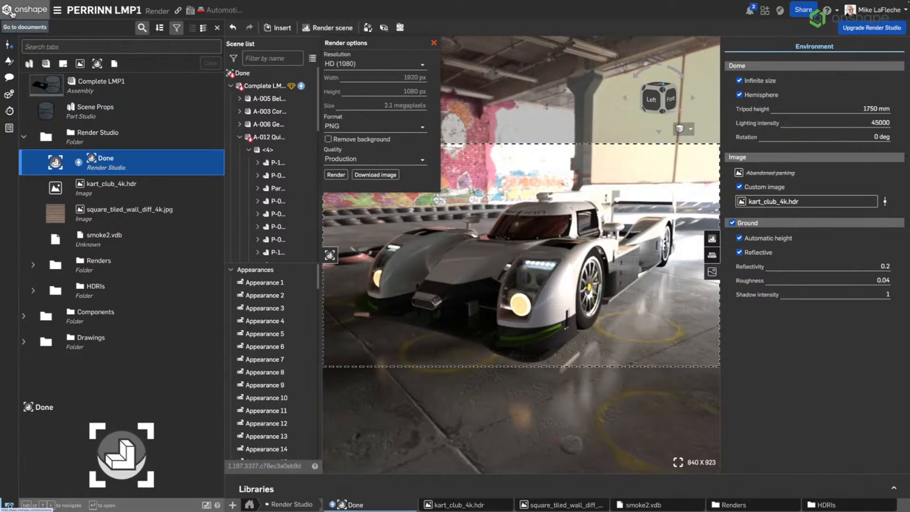
pyautogui.moveTo(372, 501)
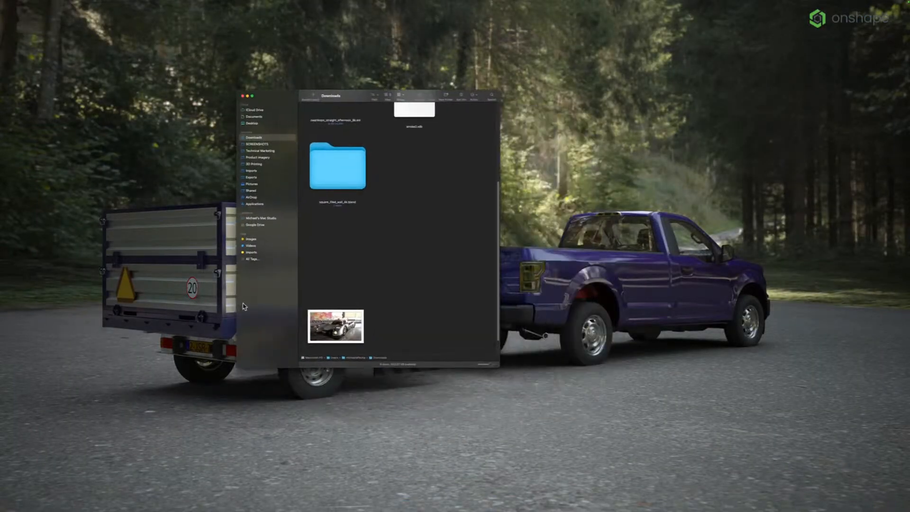
pyautogui.click(350, 334)
pyautogui.doubleClick(350, 335)
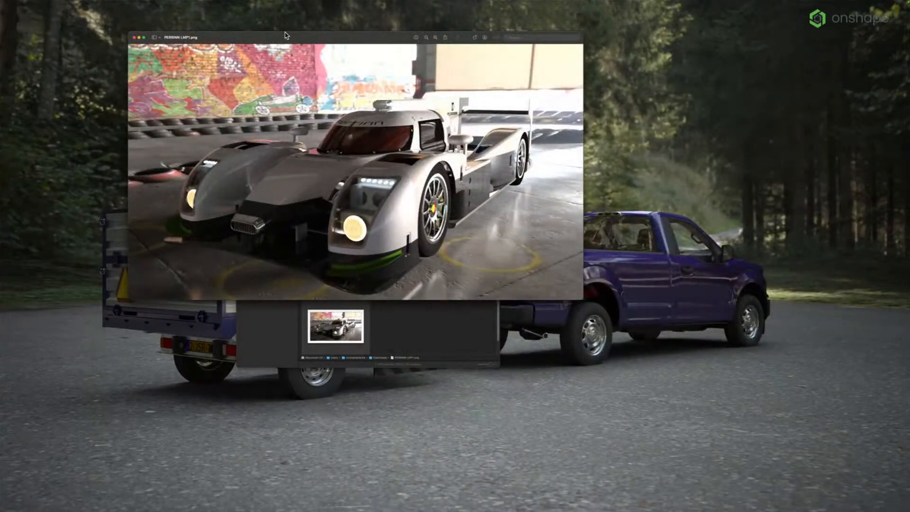
pyautogui.doubleClick(286, 35)
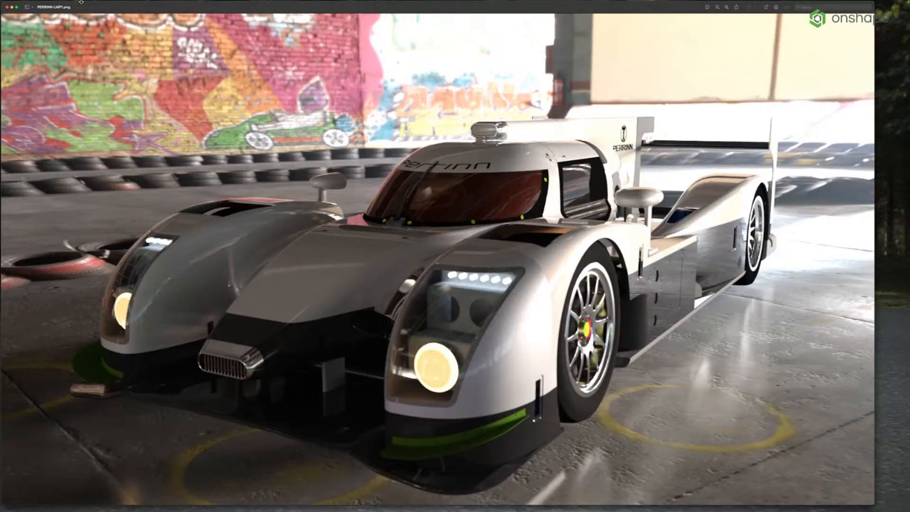
pyautogui.click(7, 7)
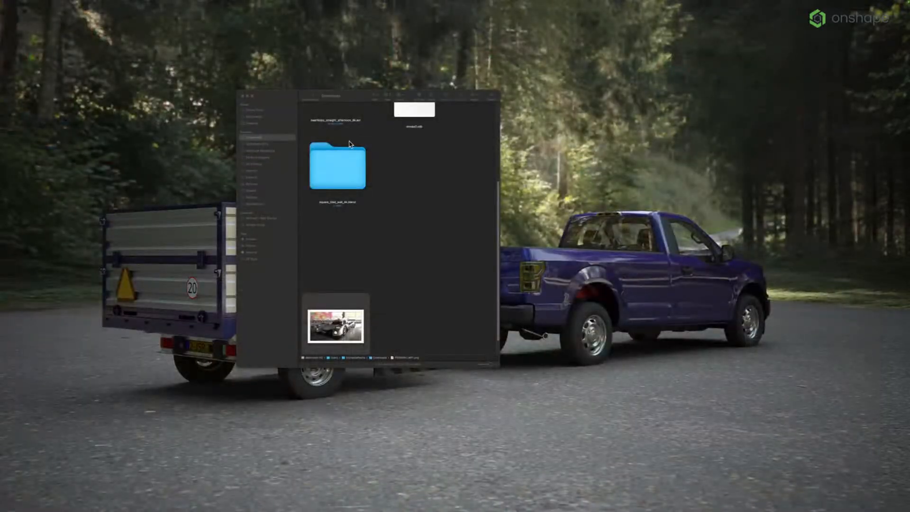
# Return to the Onshape window in Google Chrome and hide the document's tab list
pyautogui.hotkey('ctrl', 'Up')
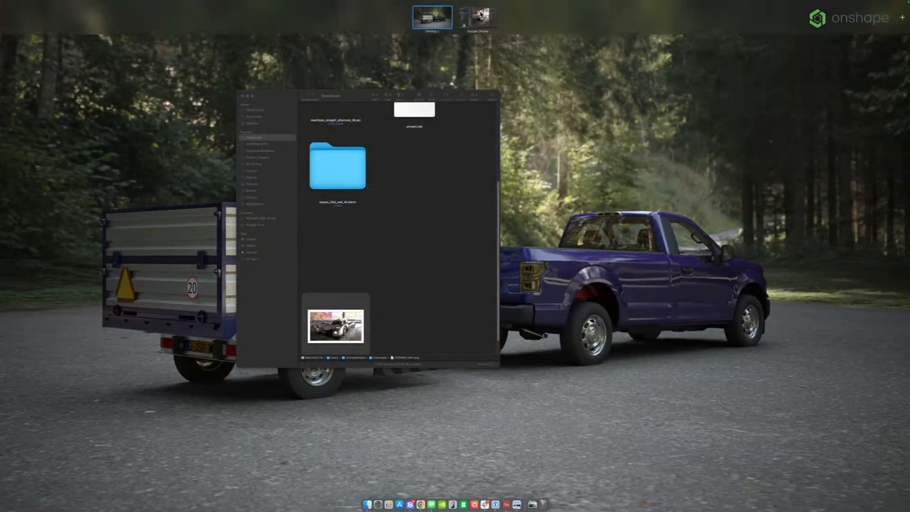
pyautogui.click(478, 17)
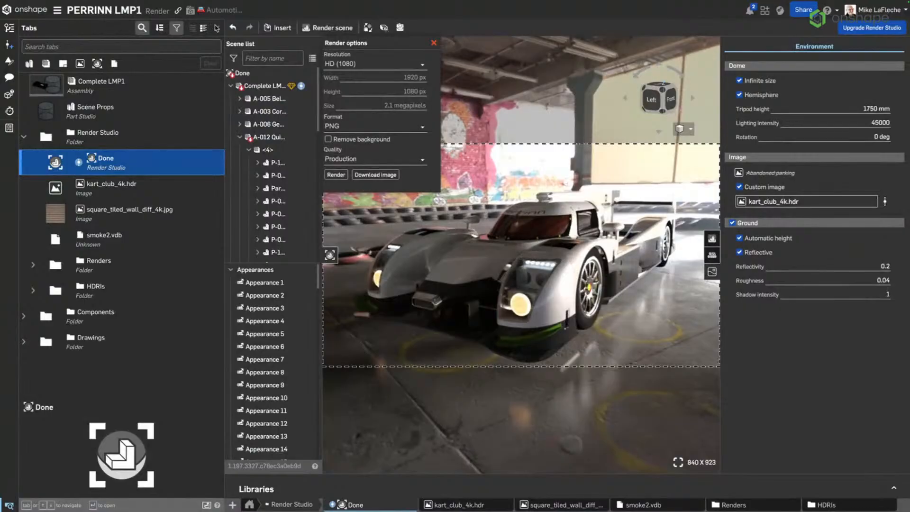
pyautogui.click(217, 28)
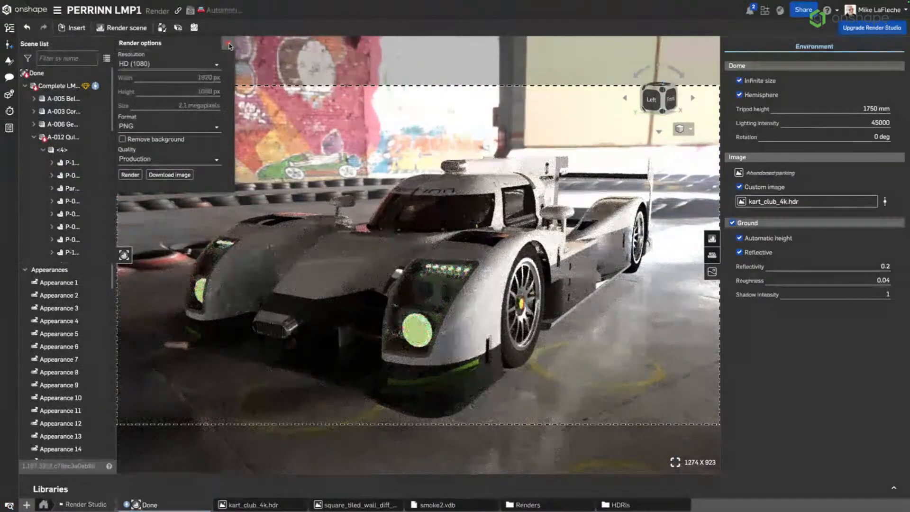
pyautogui.click(692, 130)
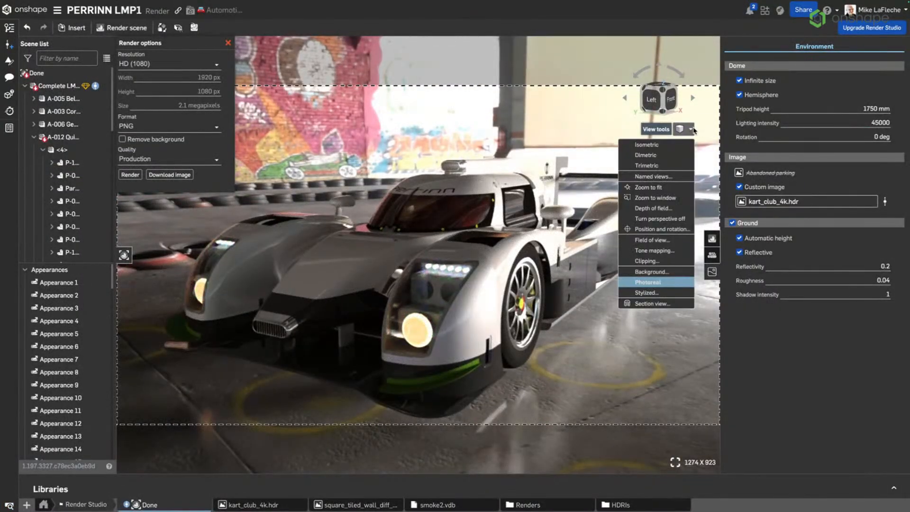
pyautogui.click(653, 240)
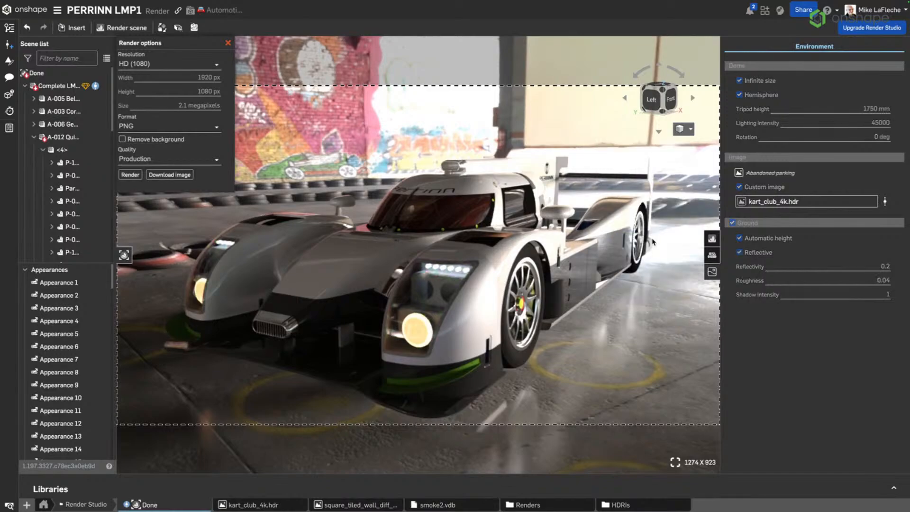
pyautogui.click(228, 44)
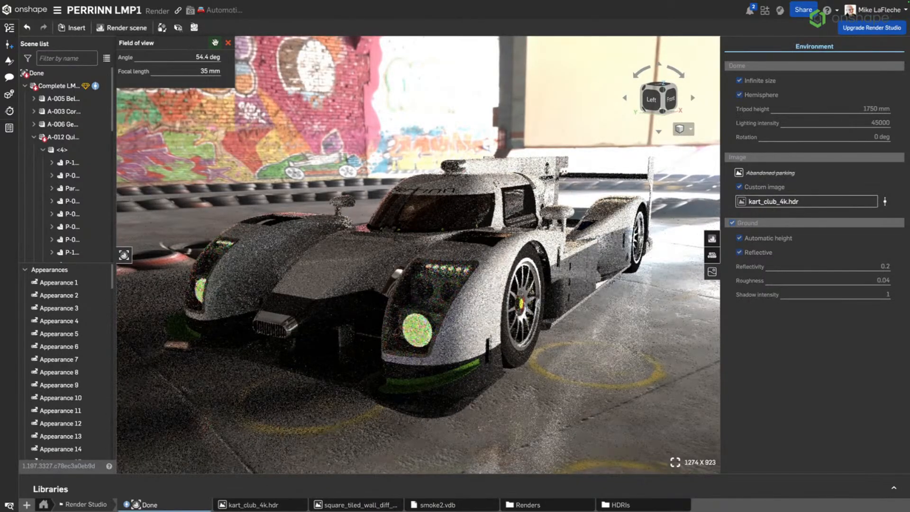
pyautogui.click(228, 44)
# Set the depth of field F-number to 1.4, pick the near round headlight as the focus point, and accept the settings
pyautogui.click(683, 129)
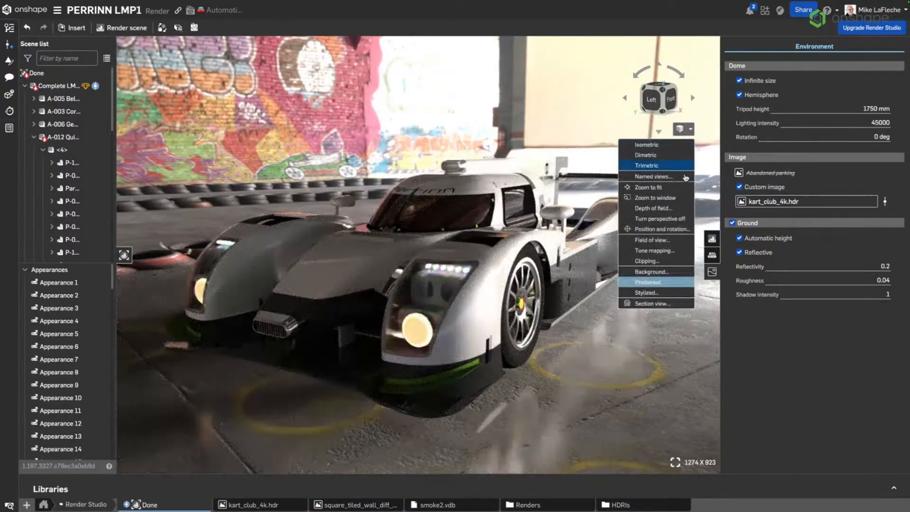
pyautogui.click(666, 208)
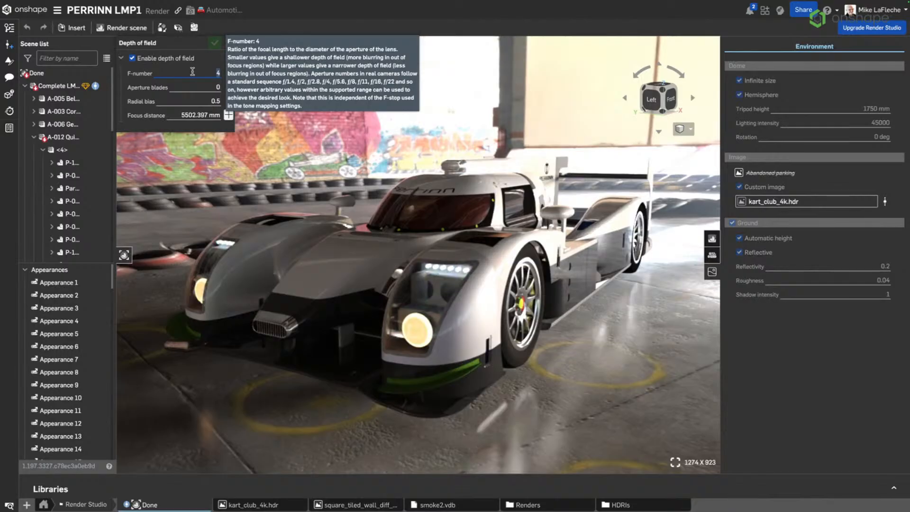
pyautogui.write('1.4')
pyautogui.press('Return')
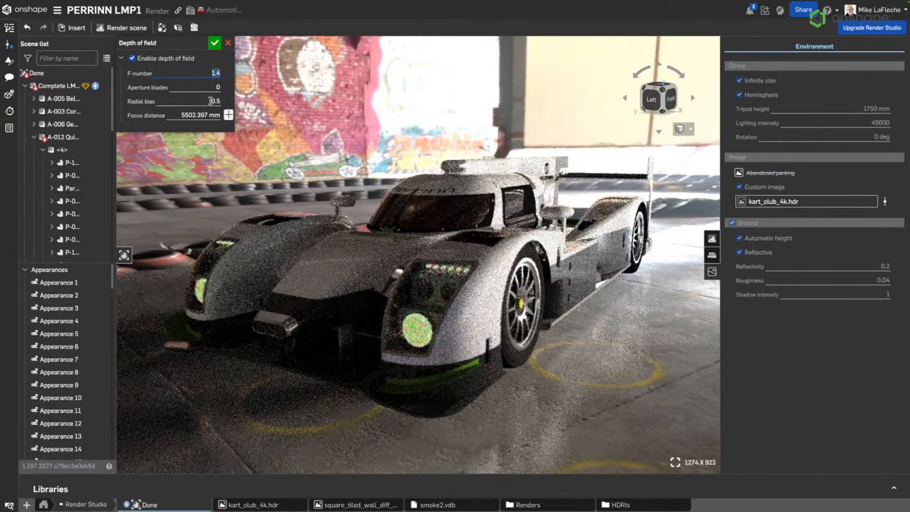
pyautogui.click(229, 115)
pyautogui.click(418, 329)
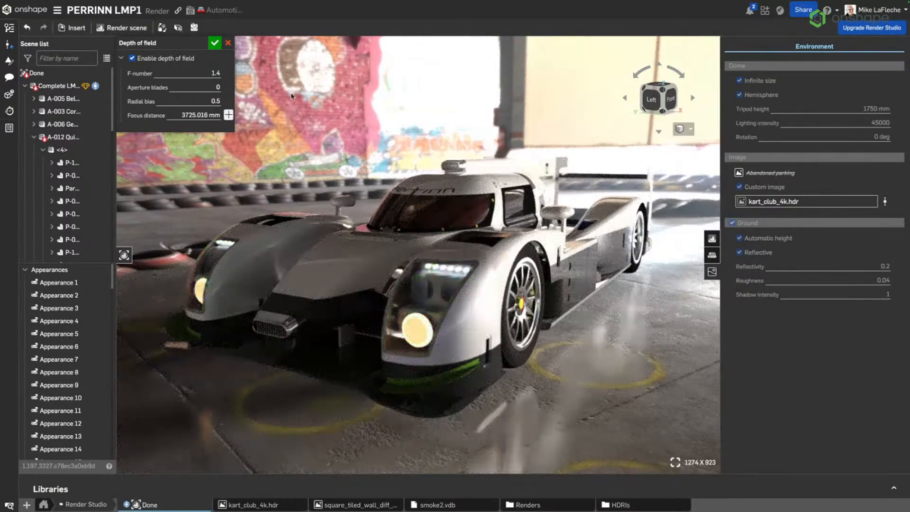
pyautogui.click(215, 43)
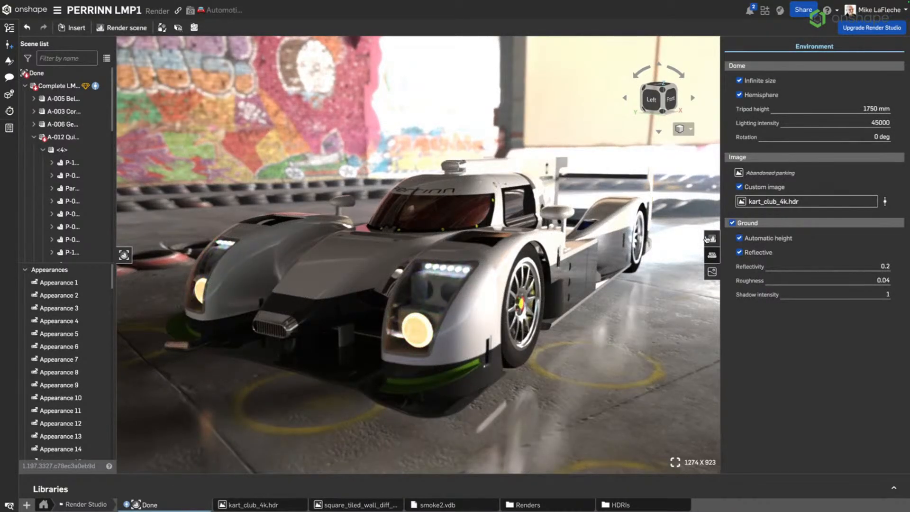
# Try a 16 mm focal length for the camera's field of view, and settle on 50 mm
pyautogui.click(681, 129)
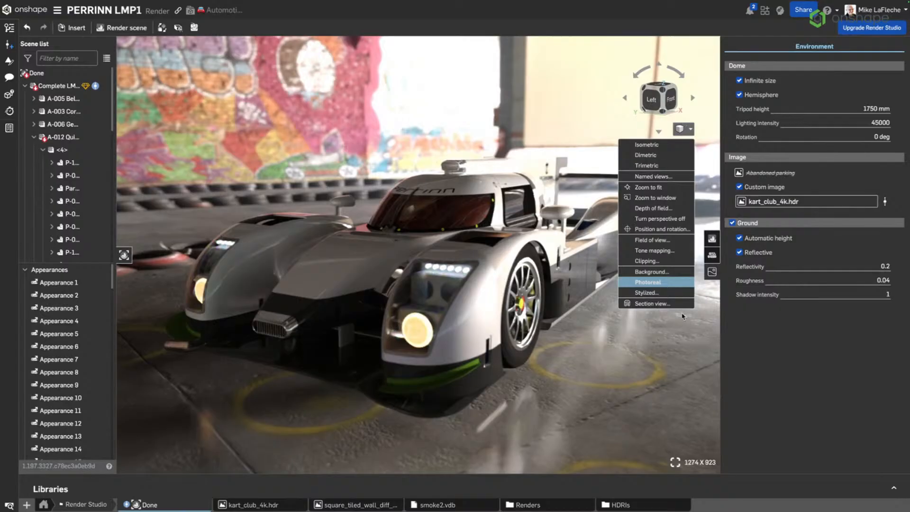
pyautogui.click(647, 239)
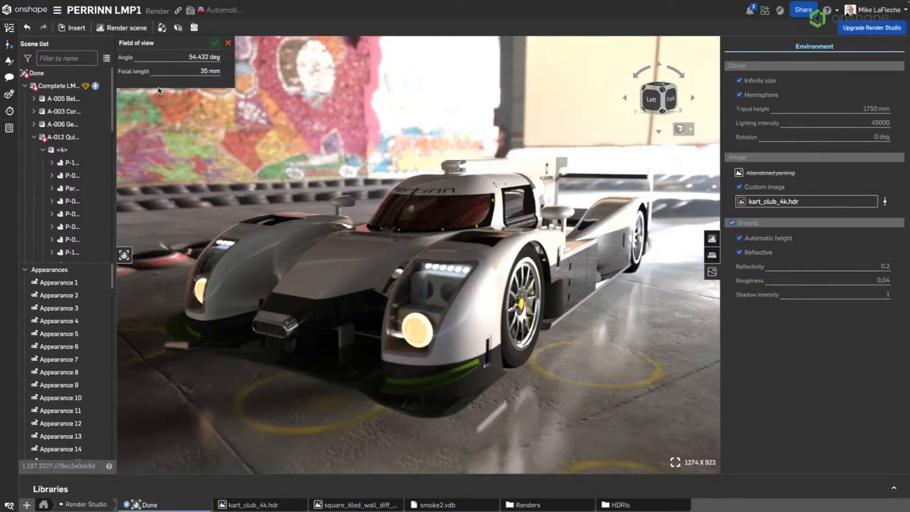
pyautogui.click(186, 71)
pyautogui.write('16')
pyautogui.press('Return')
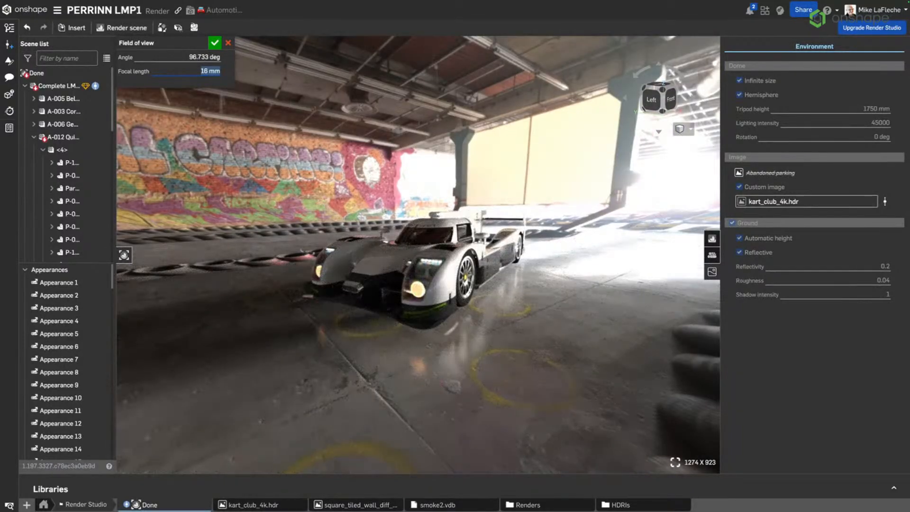
pyautogui.write('50')
pyautogui.press('Return')
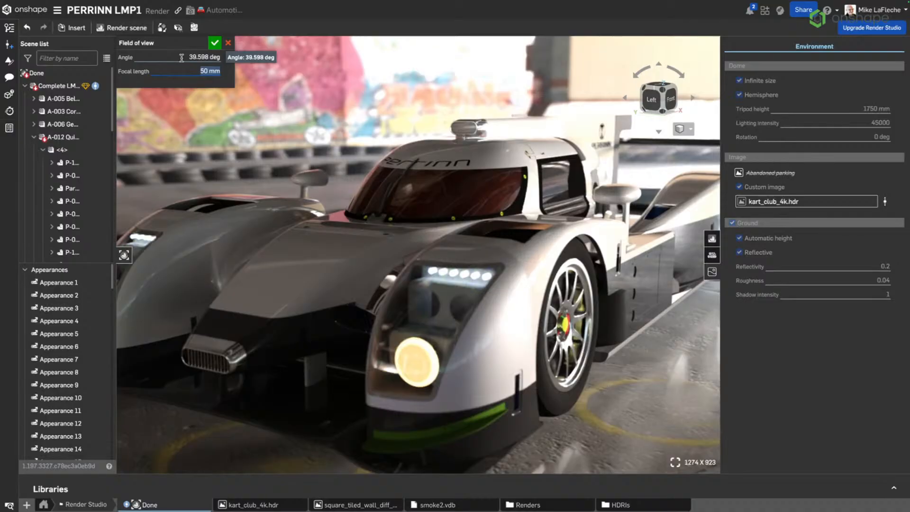
pyautogui.click(215, 43)
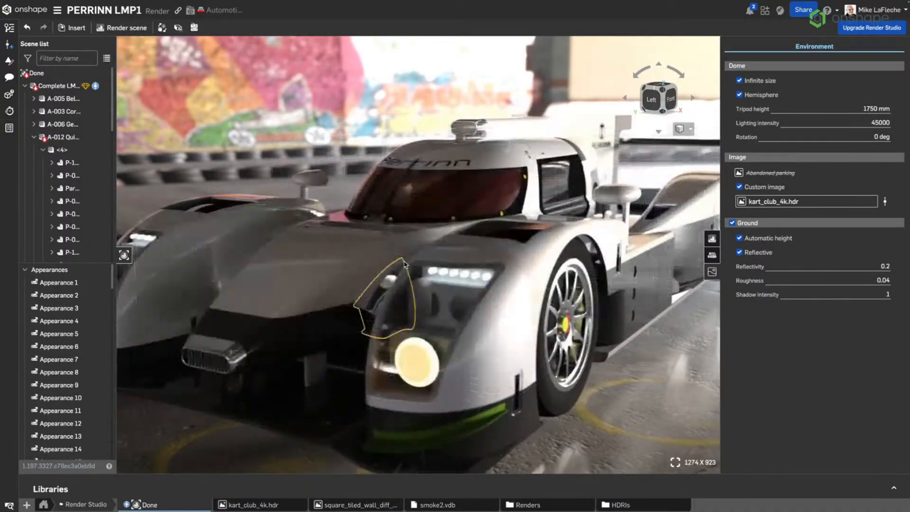
# Turn off depth of field with the whole car in view and accept the change
pyautogui.scroll(-5, 405, 264)
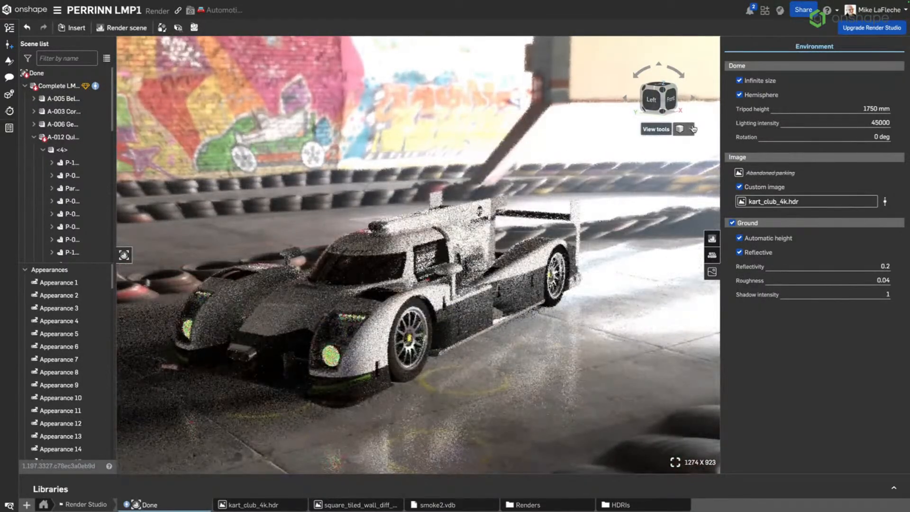
pyautogui.click(690, 131)
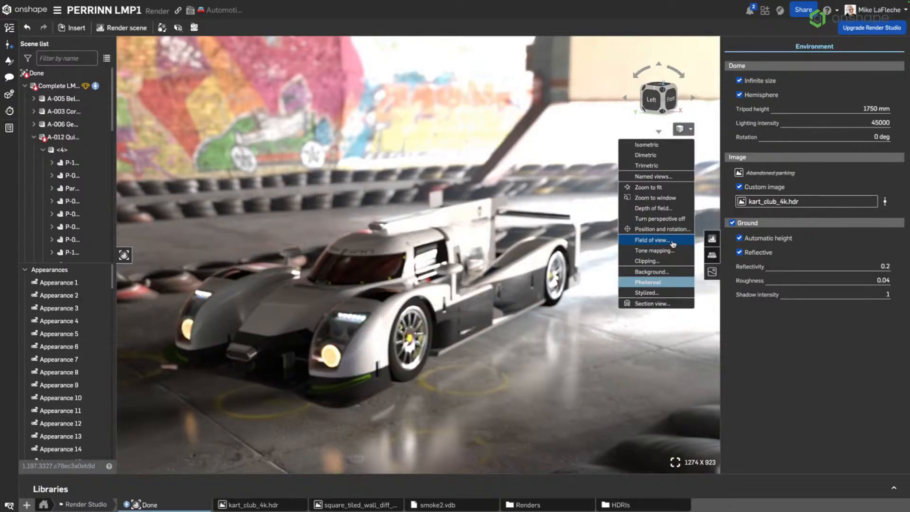
pyautogui.click(662, 208)
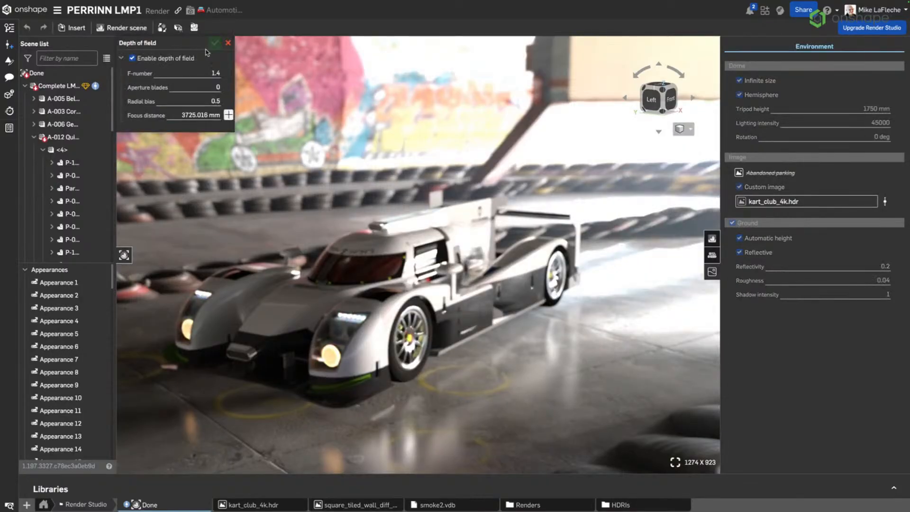
pyautogui.click(169, 60)
pyautogui.click(214, 41)
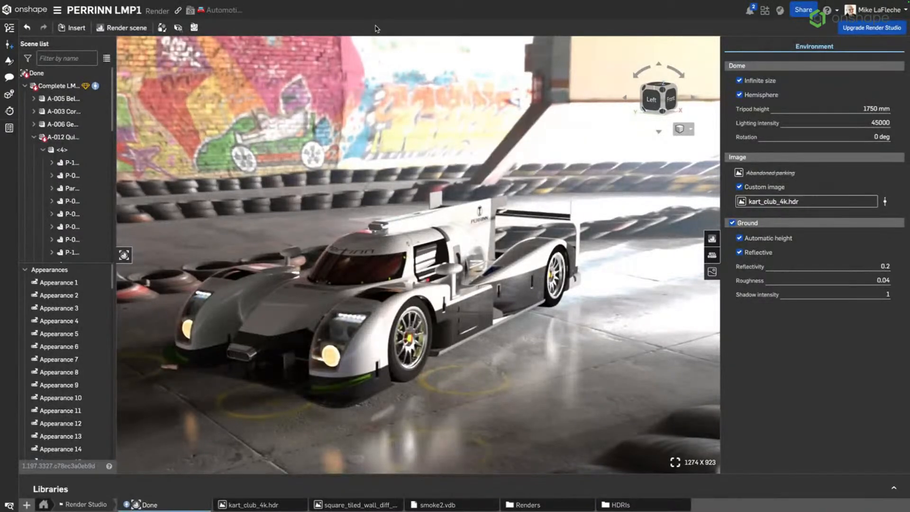
# Collapse the A-012 assembly in the scene list and insert the Burnout part from the Scene Props part studio
pyautogui.click(34, 138)
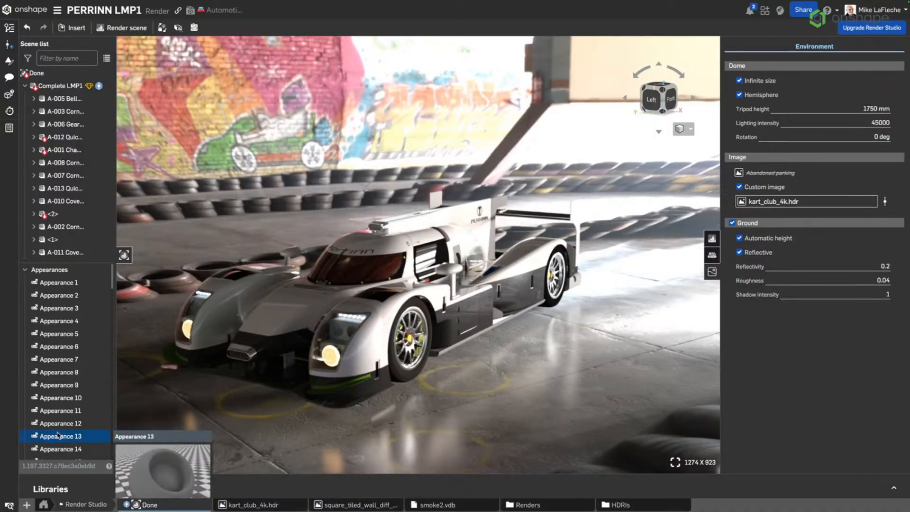
pyautogui.click(29, 505)
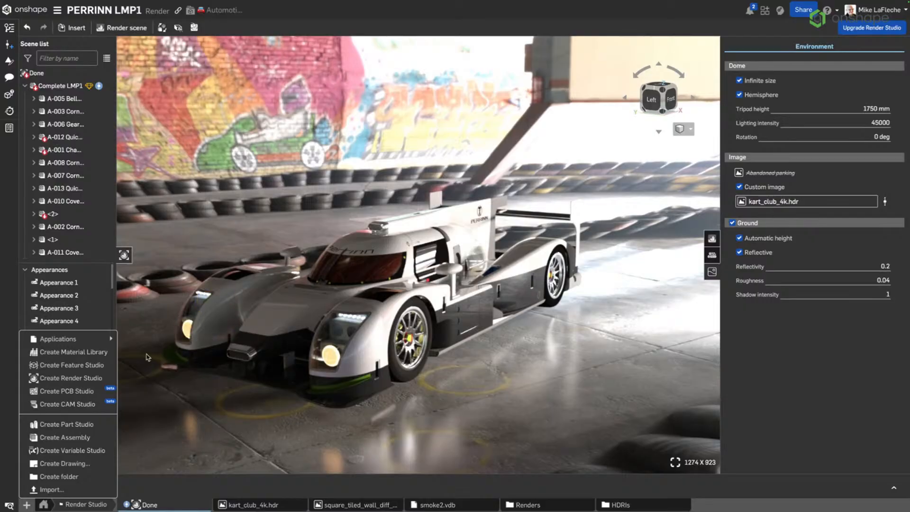
pyautogui.click(109, 356)
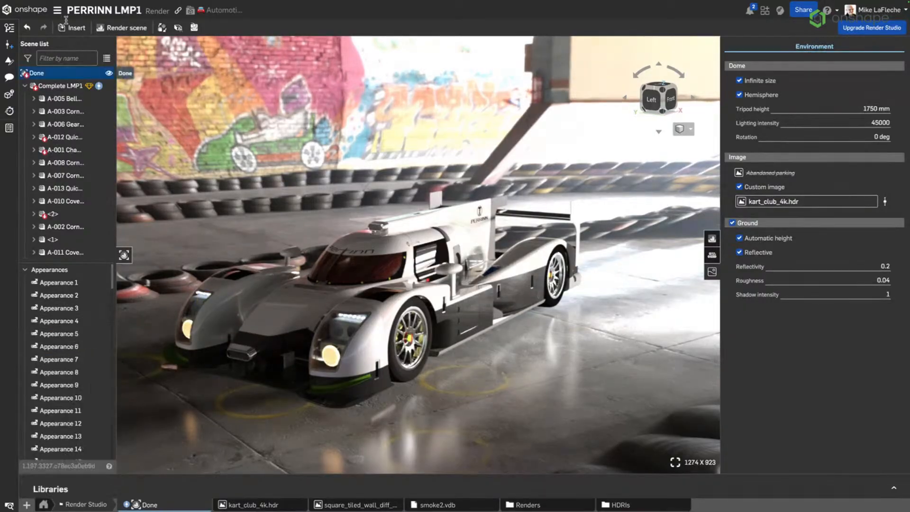
pyautogui.click(72, 28)
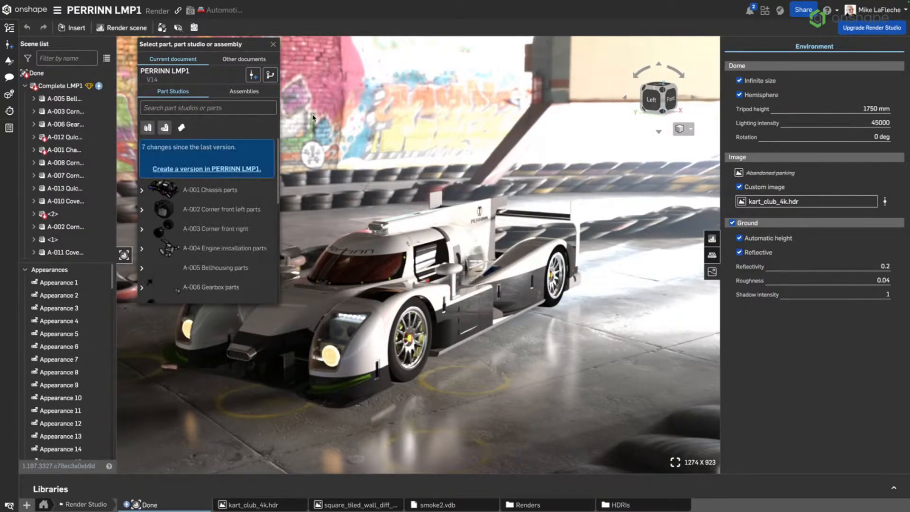
pyautogui.scroll(-5, 240, 269)
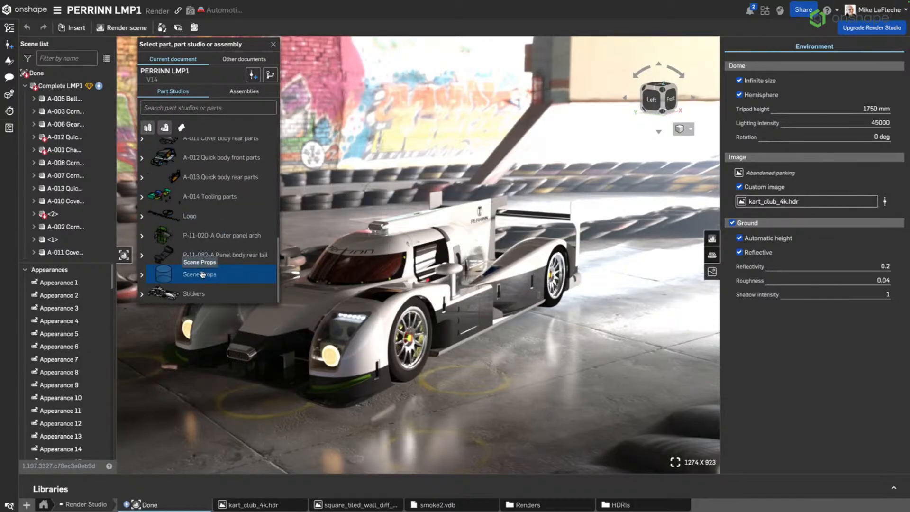
pyautogui.click(141, 278)
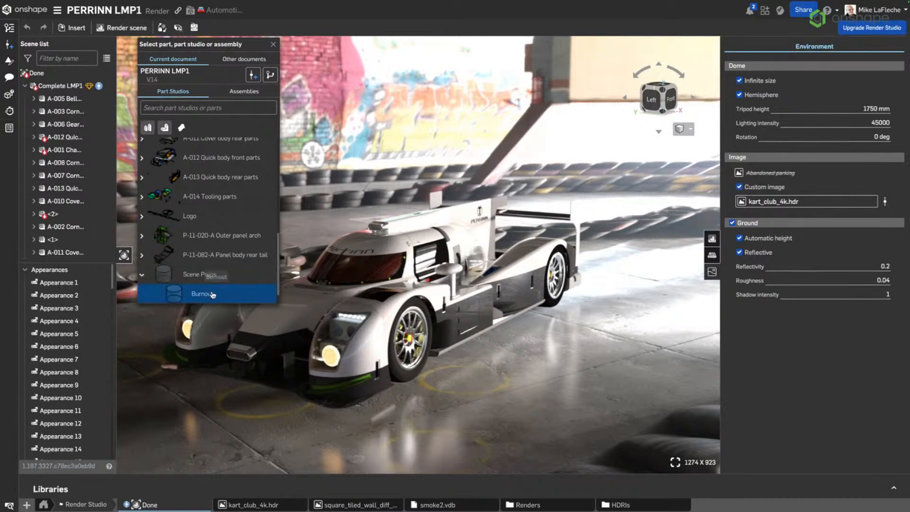
pyautogui.click(212, 294)
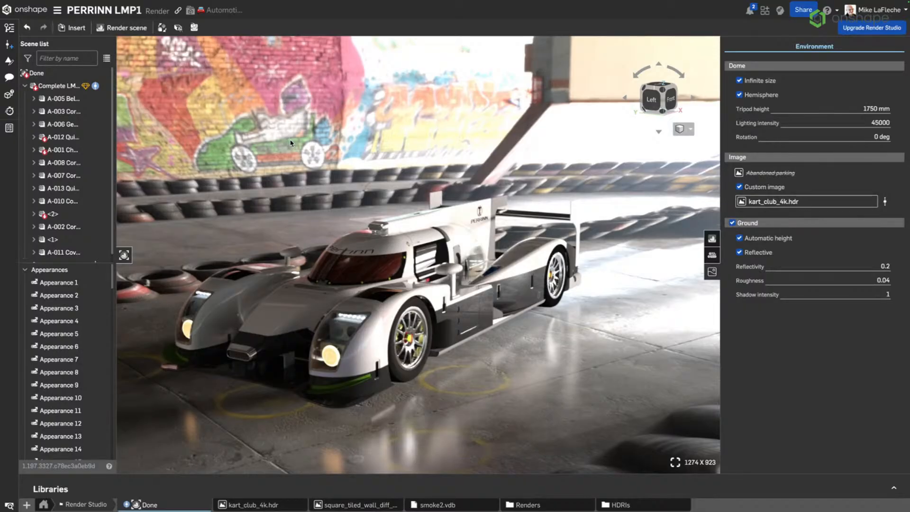
# Select the inserted Burnout part in the scene list and bring its whole cylinder into view behind the car
pyautogui.scroll(-1, 61, 147)
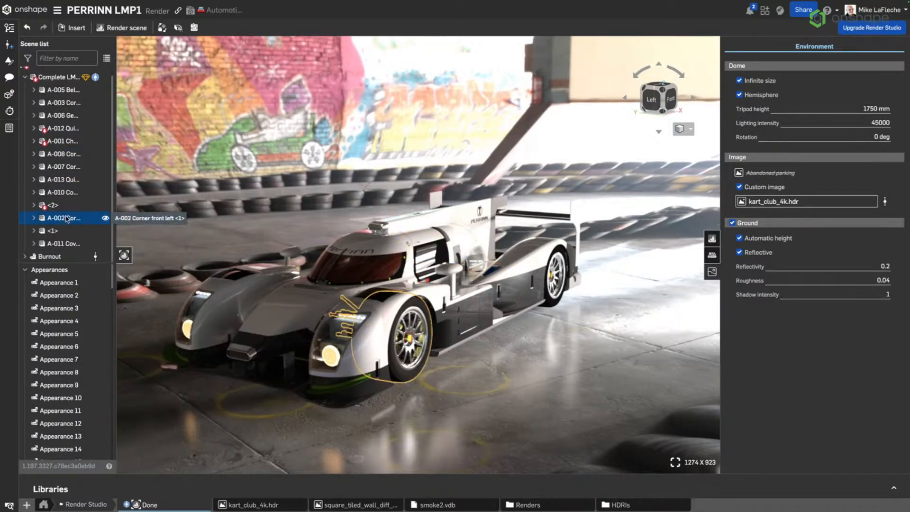
pyautogui.click(50, 257)
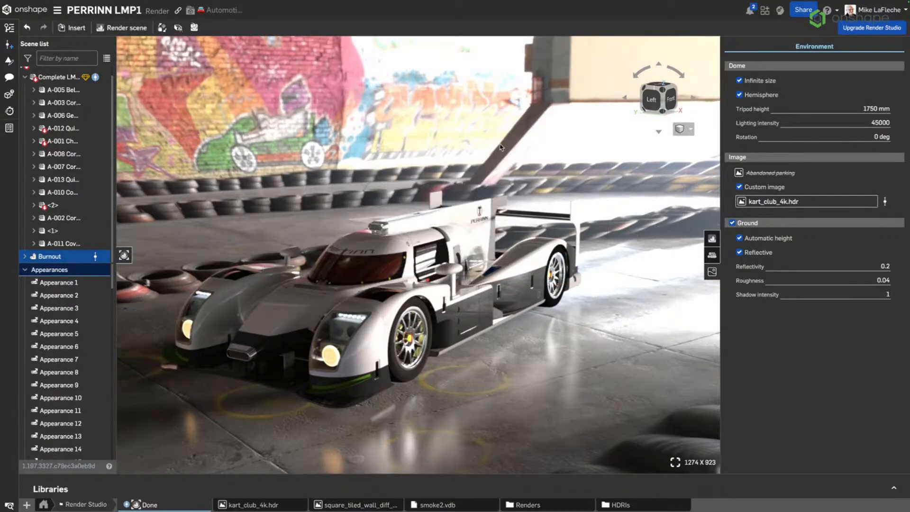
pyautogui.scroll(-3, 500, 148)
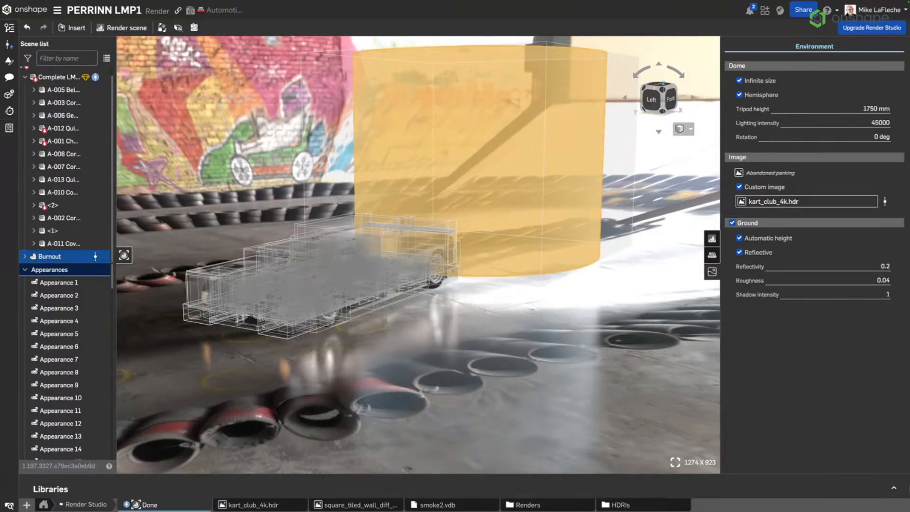
# Expand the libraries to the appearances and browse the personal and company favorites
pyautogui.click(895, 489)
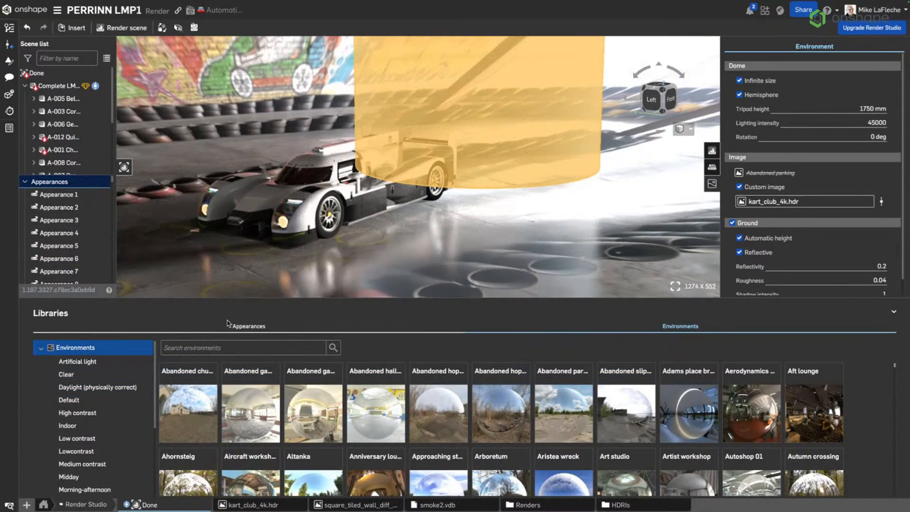
pyautogui.click(233, 327)
pyautogui.click(66, 347)
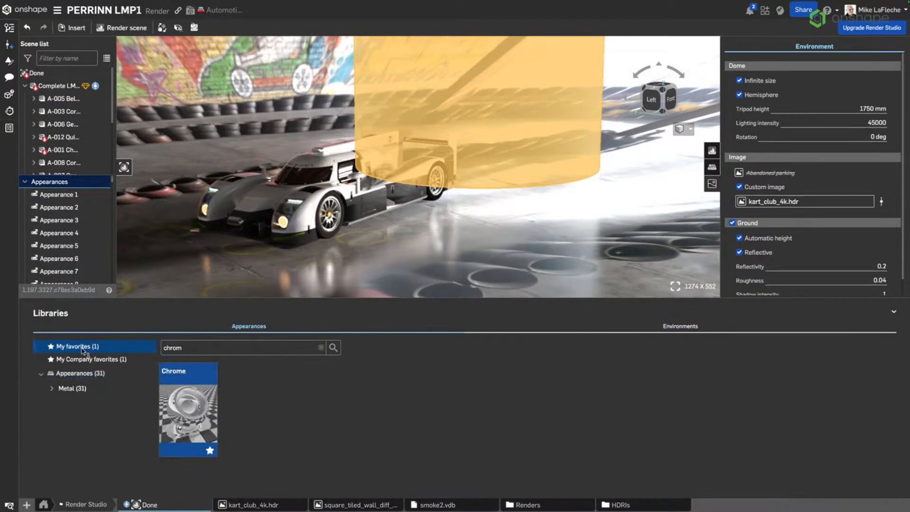
pyautogui.click(99, 373)
pyautogui.click(101, 360)
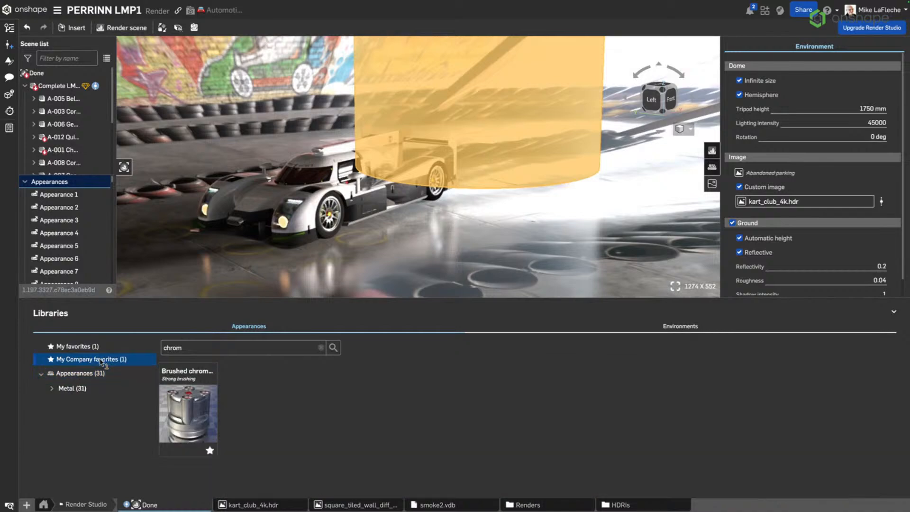
# Search the appearance library for "vdi", clear the search text, and deselect the Burnout part
pyautogui.click(321, 348)
pyautogui.click(320, 346)
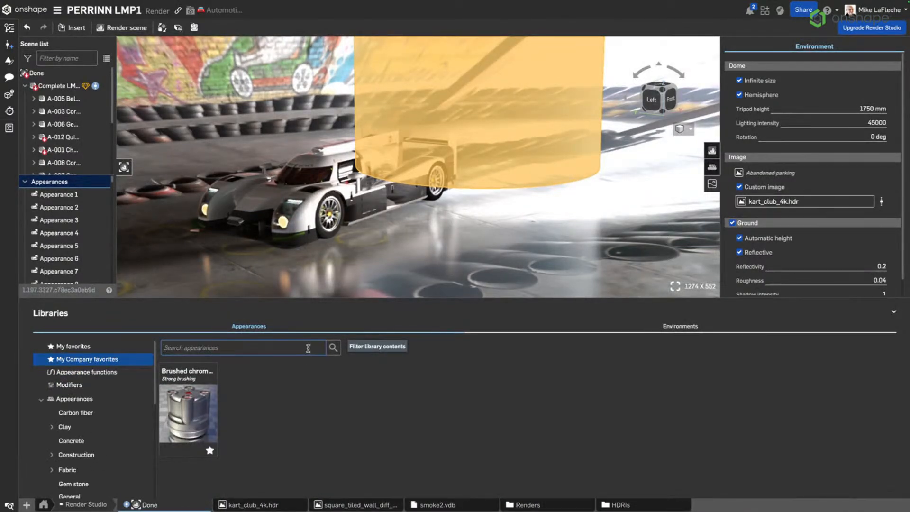
pyautogui.write('vdi')
pyautogui.press('Return')
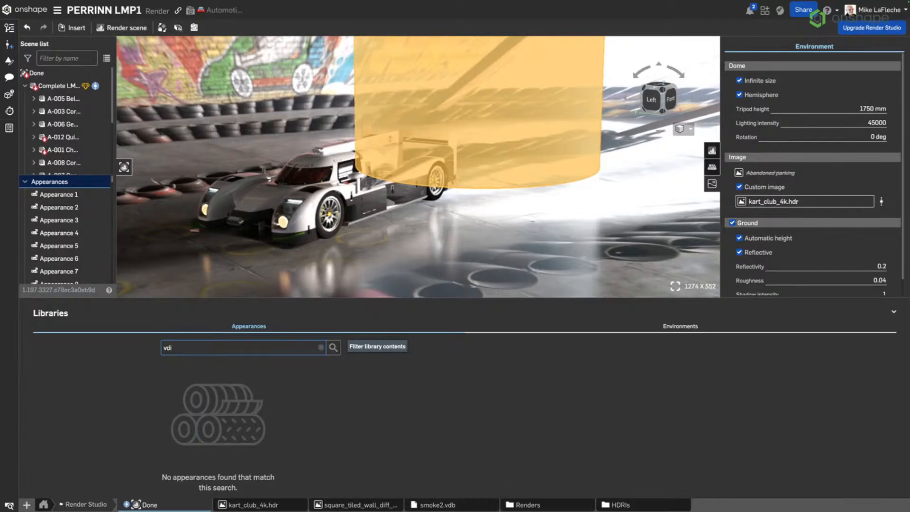
pyautogui.click(321, 349)
pyautogui.click(496, 241)
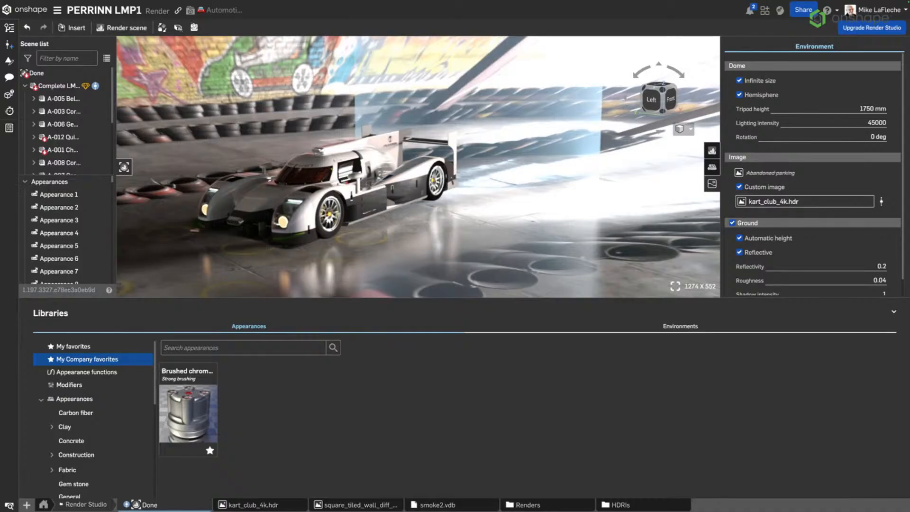
# Switch to the OpenVDB website and view its Download page
pyautogui.moveTo(33, 227)
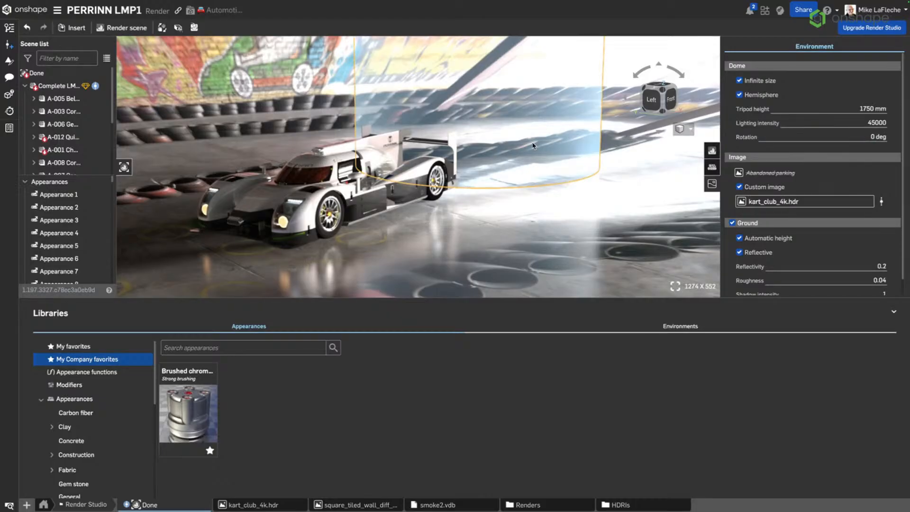
pyautogui.click(533, 146)
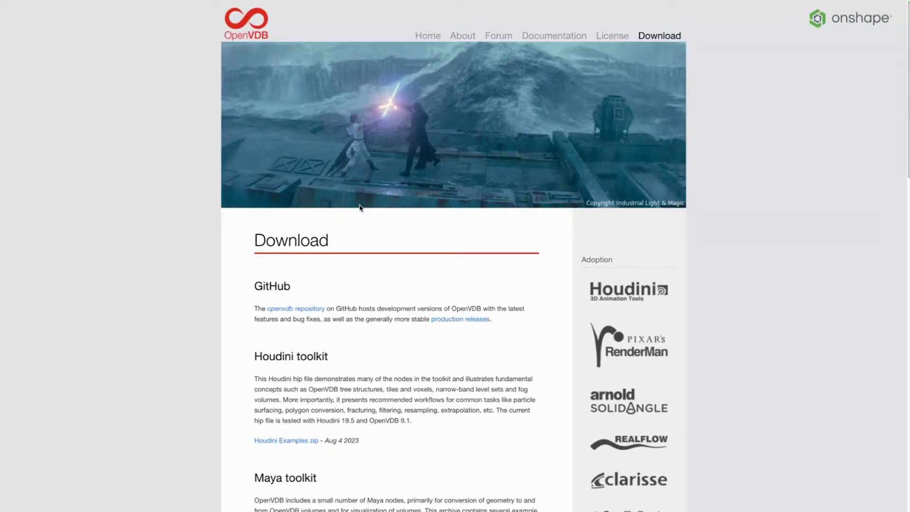
# Examine the Sample models section of the OpenVDB Download page, including the smoke, fire and explosion volumes
pyautogui.scroll(-2, 458, 271)
pyautogui.scroll(-5, 453, 274)
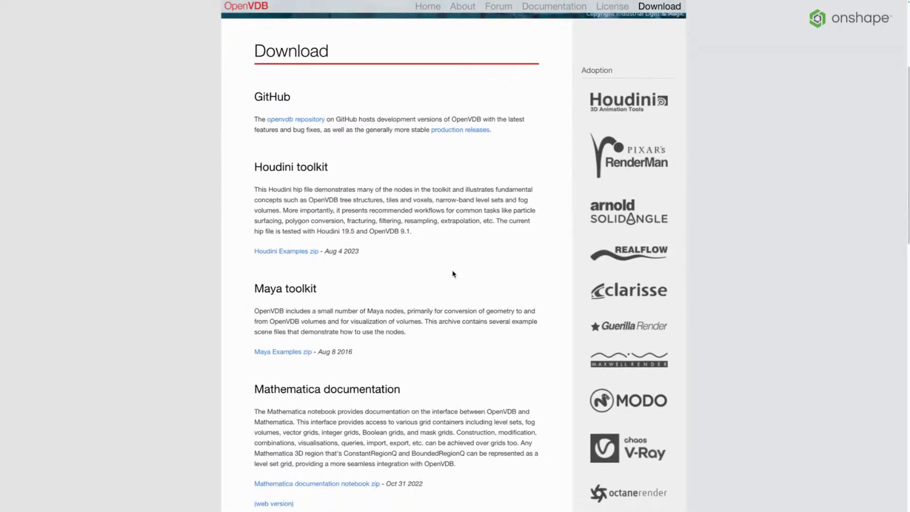
pyautogui.scroll(-8, 454, 275)
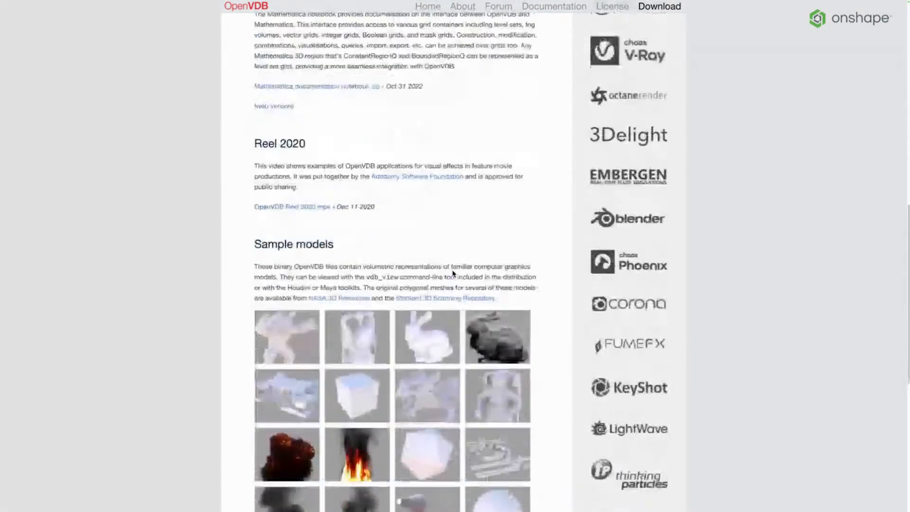
pyautogui.moveTo(69, 4)
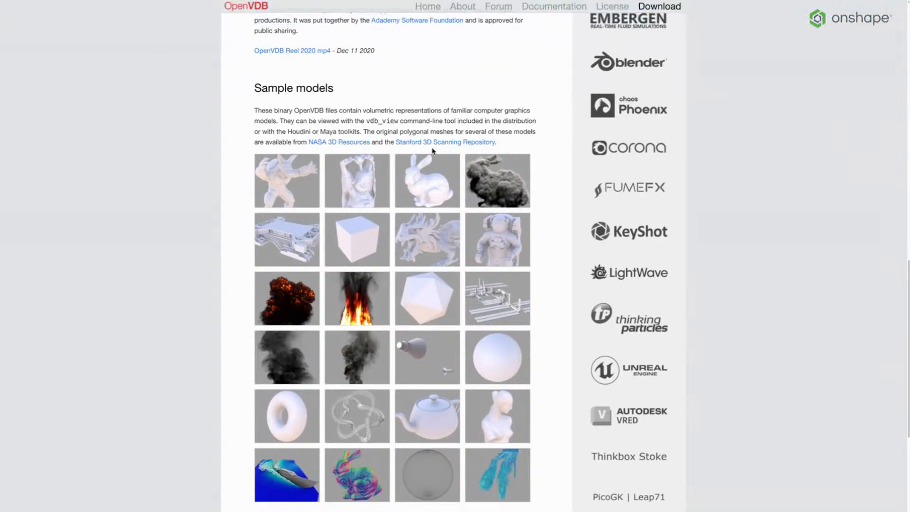
pyautogui.scroll(-1, 432, 150)
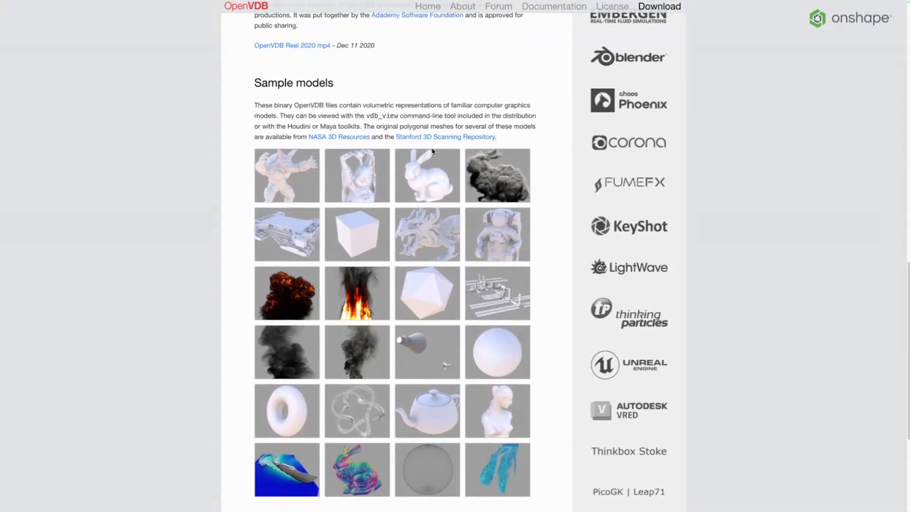
pyautogui.scroll(-3, 433, 151)
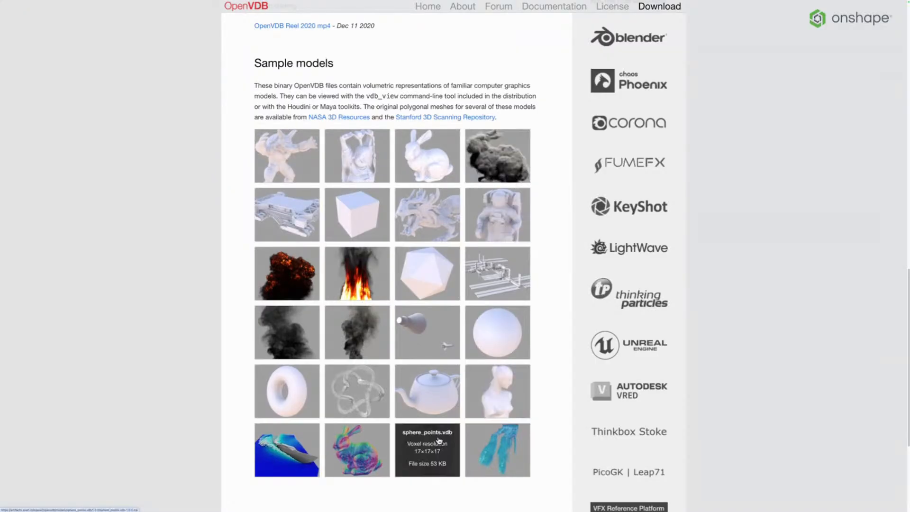
# Switch back to the PERRINN LMP1 render scene in Onshape and search the appearance library for "vdb"
pyautogui.moveTo(159, 3)
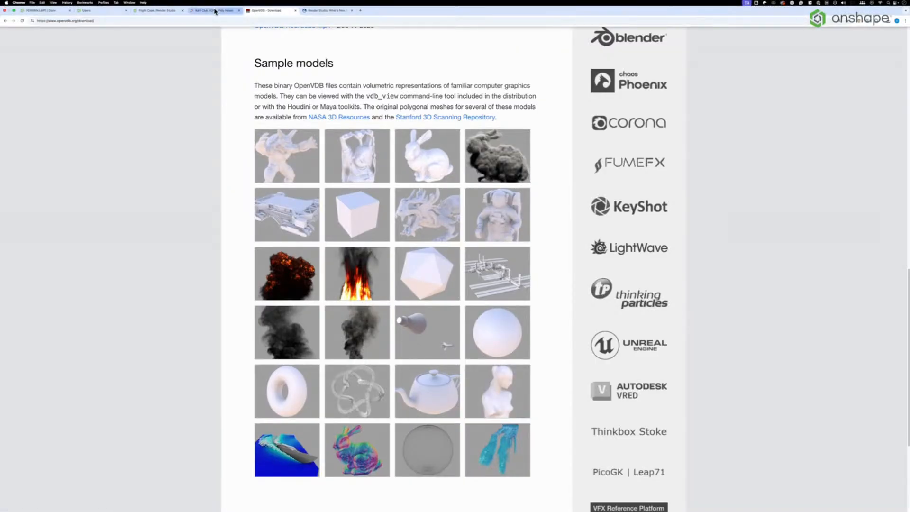
pyautogui.click(95, 10)
pyautogui.click(53, 3)
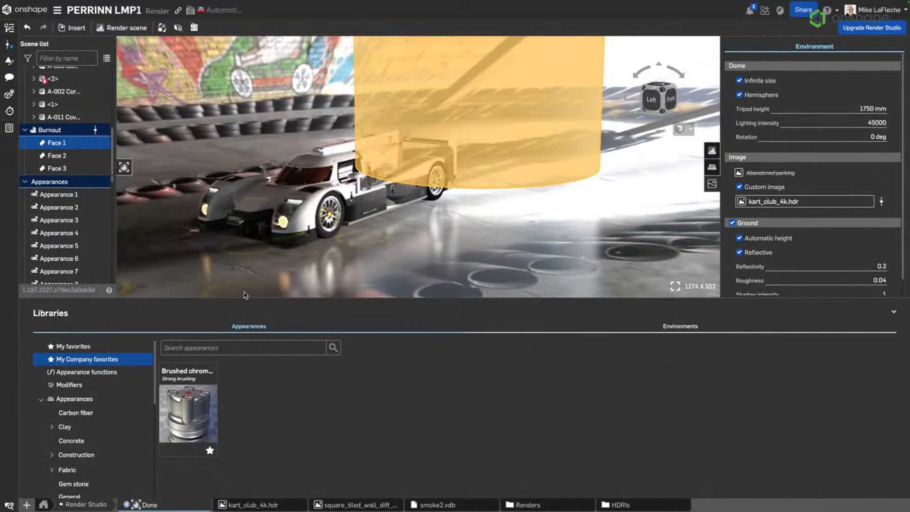
pyautogui.click(224, 350)
pyautogui.write('vdb')
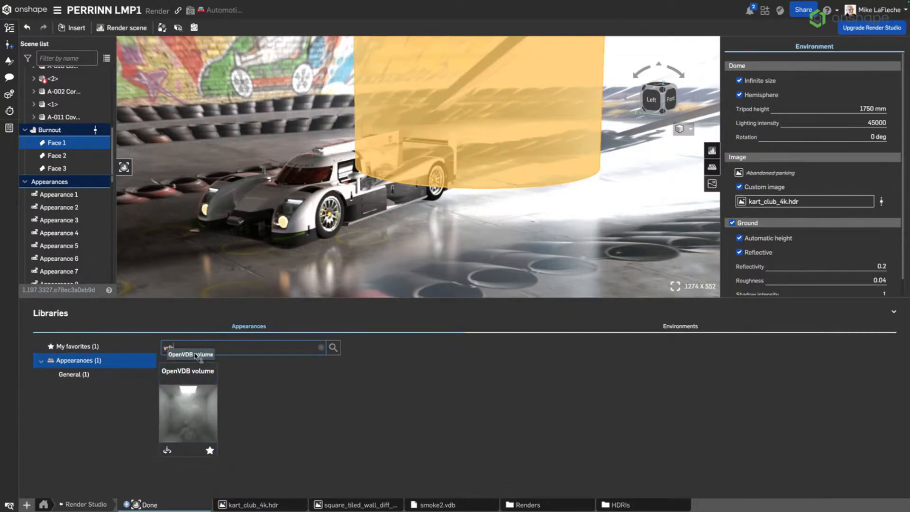
# Apply the OpenVDB volume appearance to Face 1 of the Burnout part and clear the selection
pyautogui.rightClick(190, 395)
pyautogui.click(214, 399)
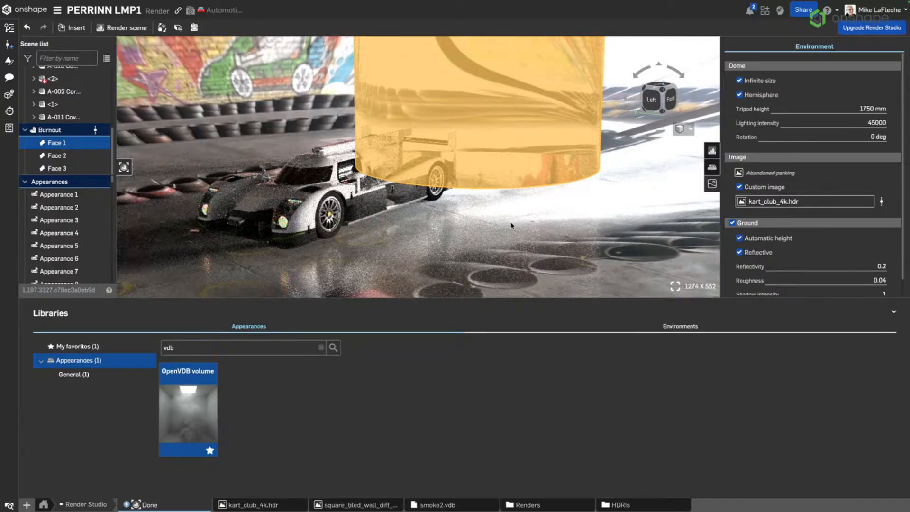
pyautogui.click(512, 226)
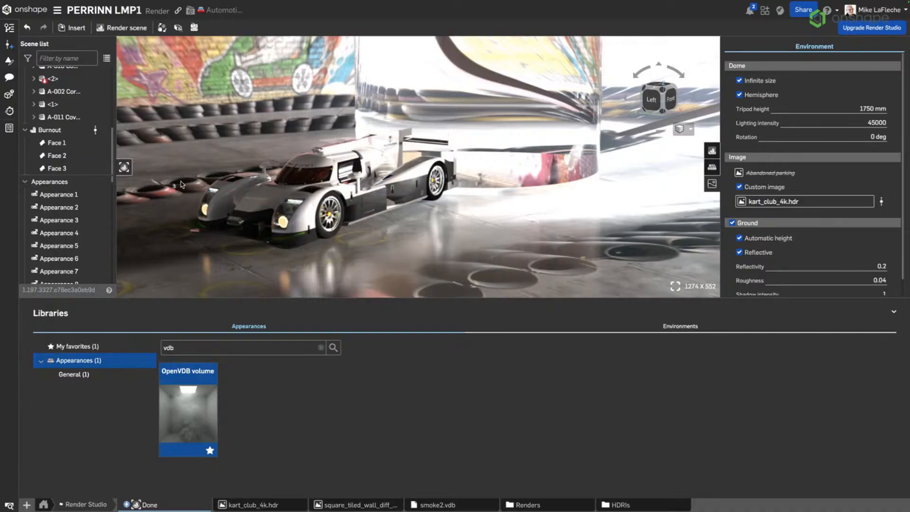
# Set the IOR of the part-level appearance on Burnout to 0 and deselect the part
pyautogui.click(83, 129)
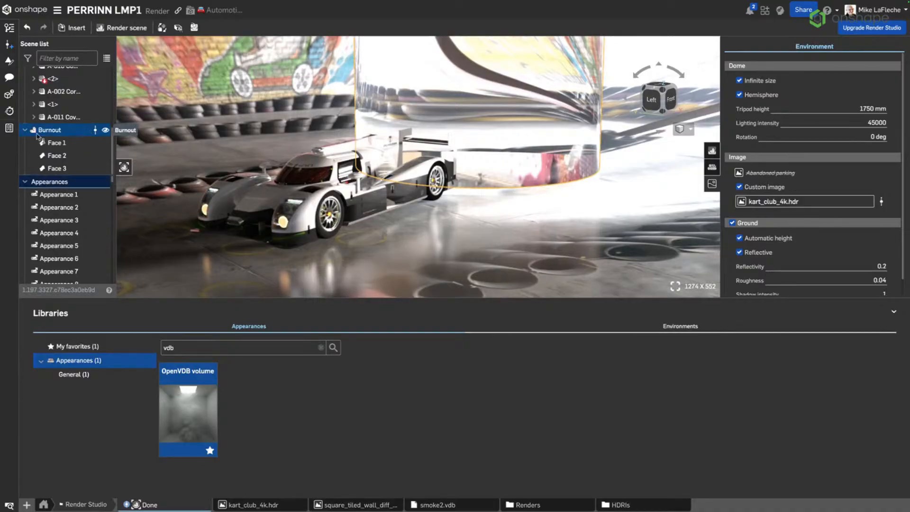
pyautogui.click(711, 167)
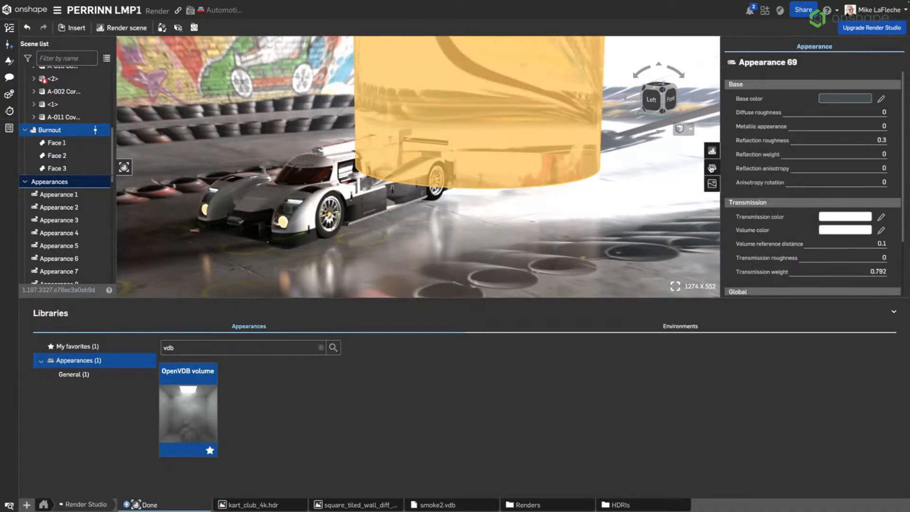
pyautogui.scroll(-2, 785, 184)
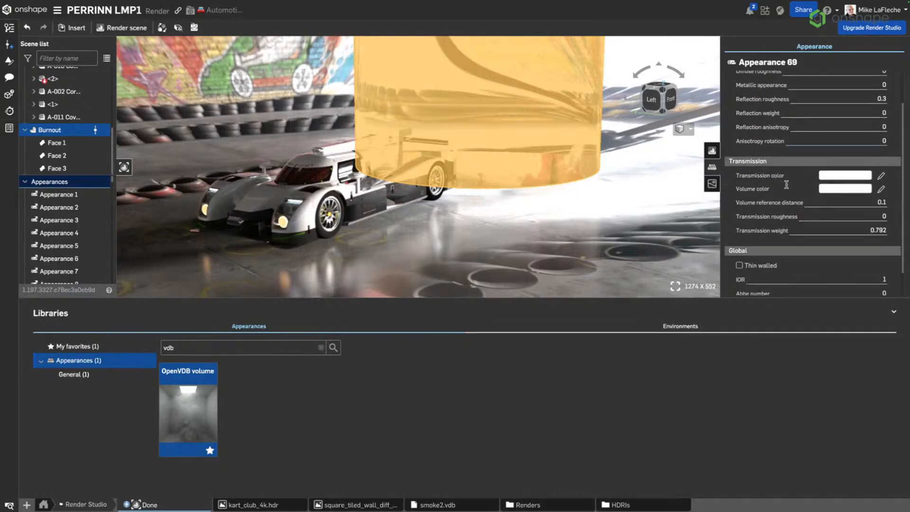
pyautogui.scroll(2, 787, 184)
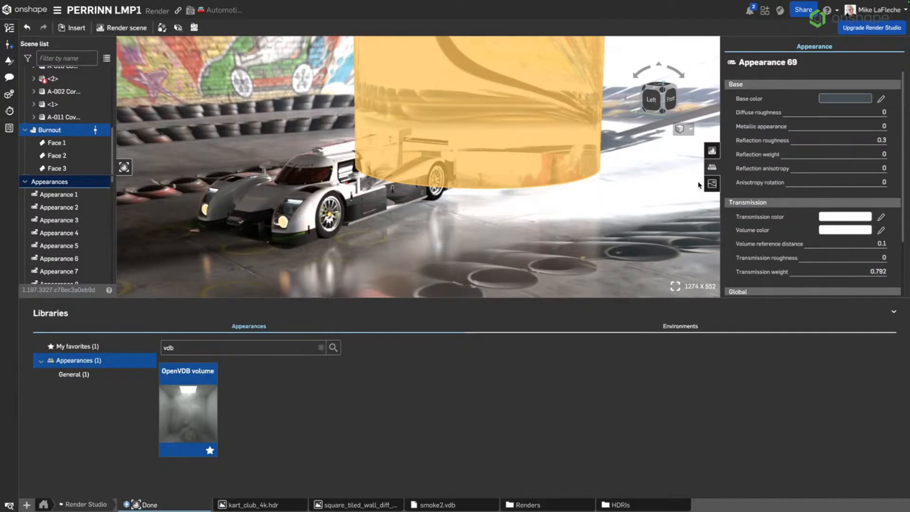
pyautogui.scroll(-3, 780, 126)
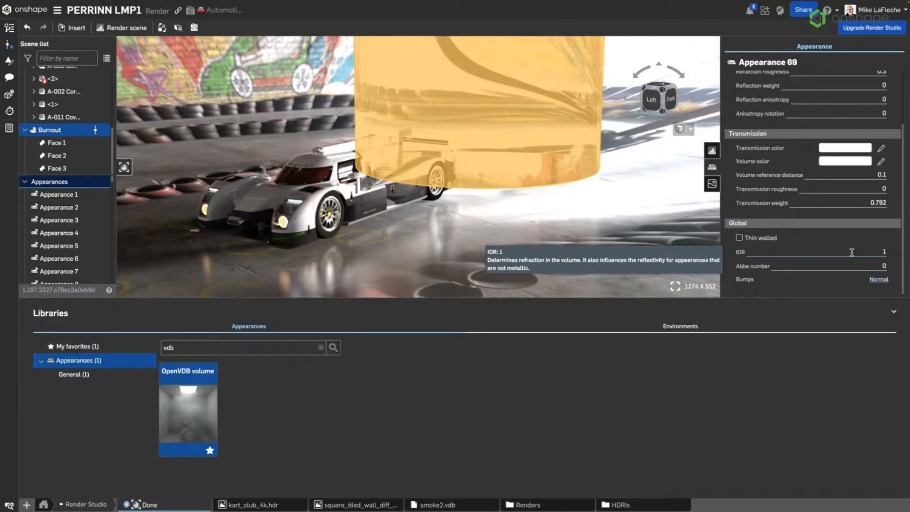
pyautogui.click(852, 252)
pyautogui.moveTo(876, 251); pyautogui.dragTo(900, 256)
pyautogui.press('Return')
pyautogui.scroll(-2, 818, 247)
pyautogui.click(621, 239)
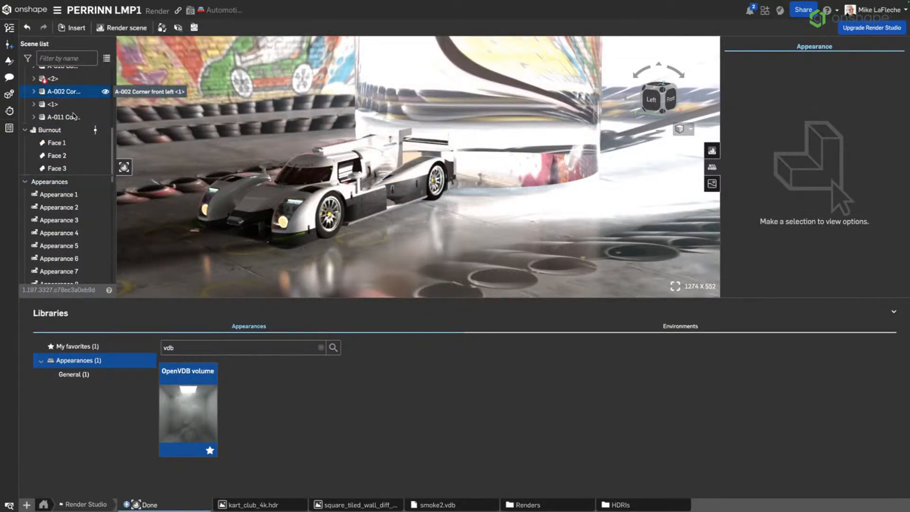
# Set the surface IOR of the OpenVDB volume on Burnout's Face 1 to 1 and clear the selection
pyautogui.click(67, 133)
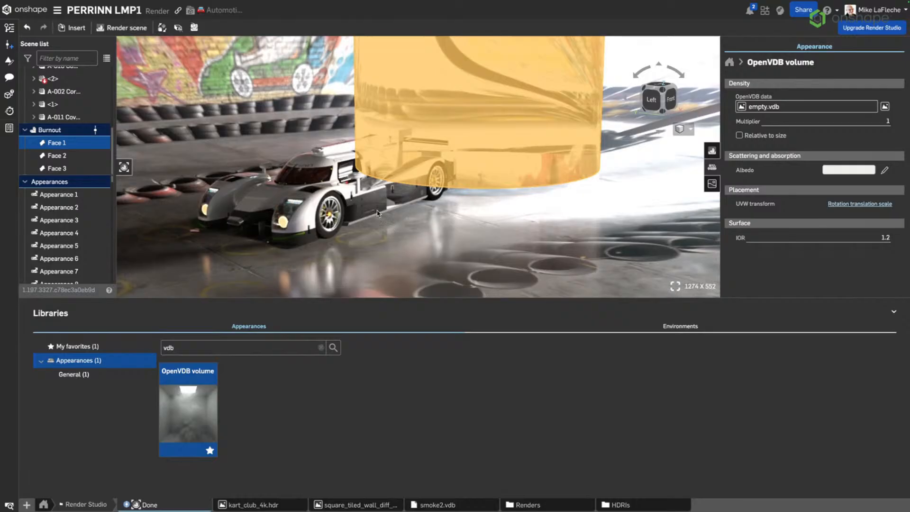
pyautogui.click(870, 237)
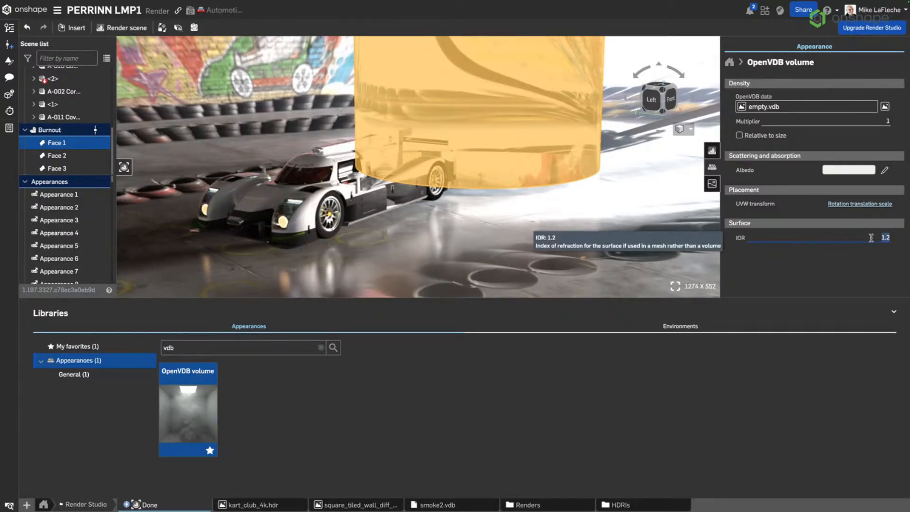
pyautogui.write('0')
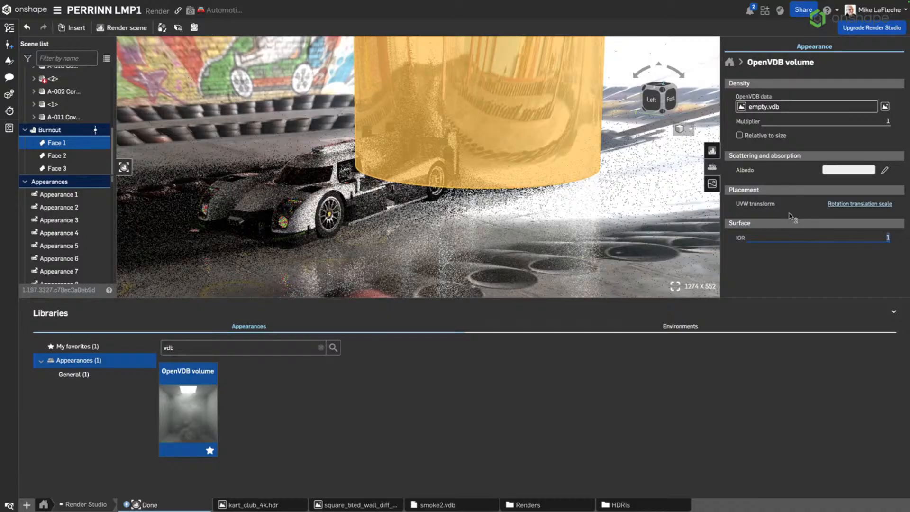
pyautogui.click(646, 163)
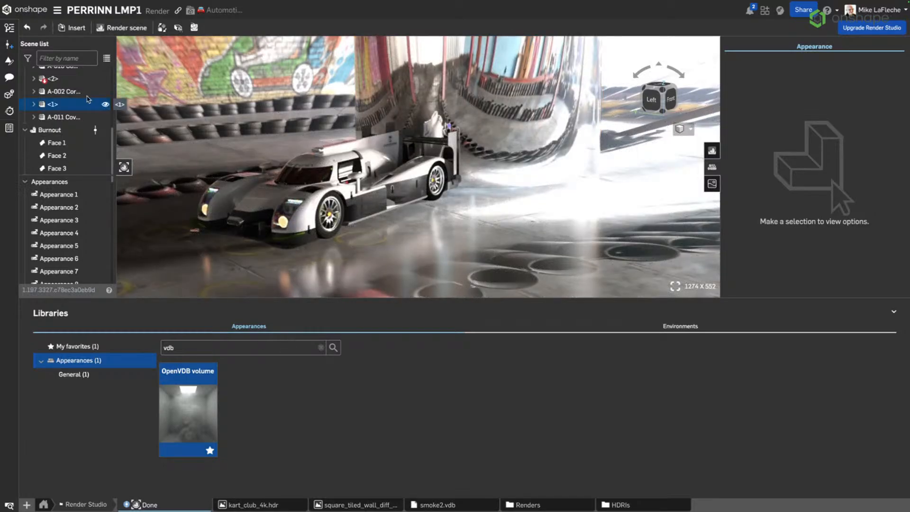
# Apply the OpenVDB volume appearance to the whole Burnout part
pyautogui.click(61, 130)
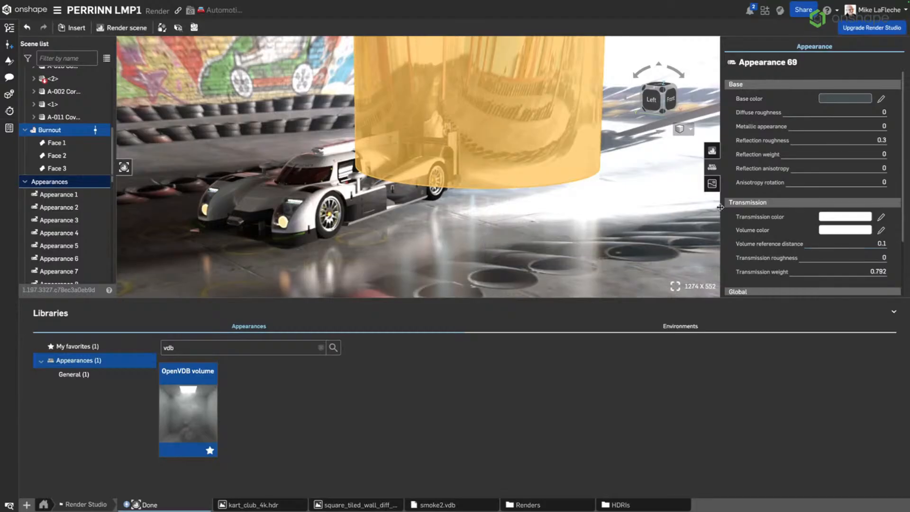
pyautogui.scroll(-2, 837, 207)
pyautogui.scroll(-1, 836, 206)
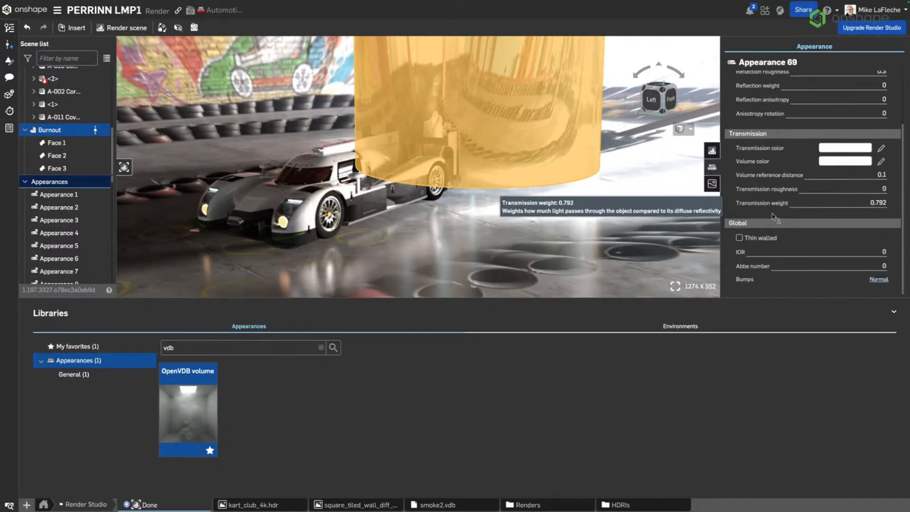
pyautogui.rightClick(201, 407)
pyautogui.click(228, 411)
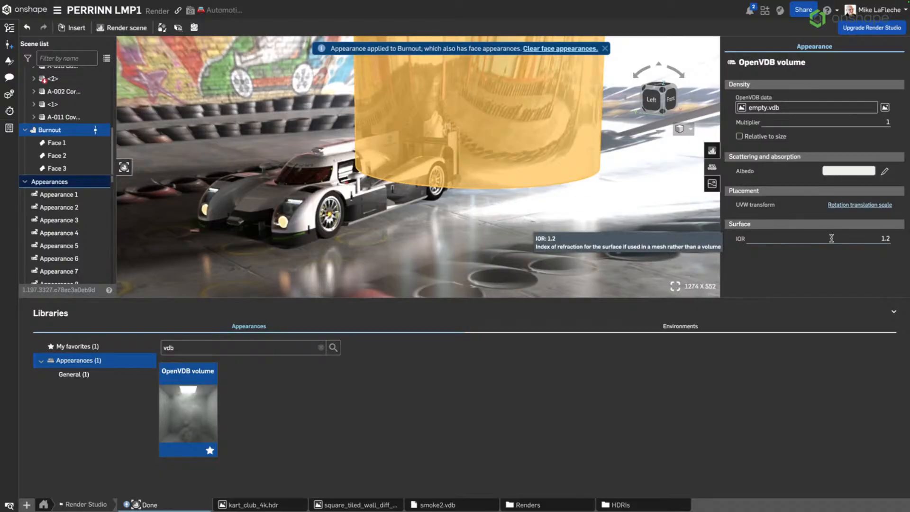
# Assign smoke2.vdb from the current document as the volume's OpenVDB data and deselect the part
pyautogui.click(768, 109)
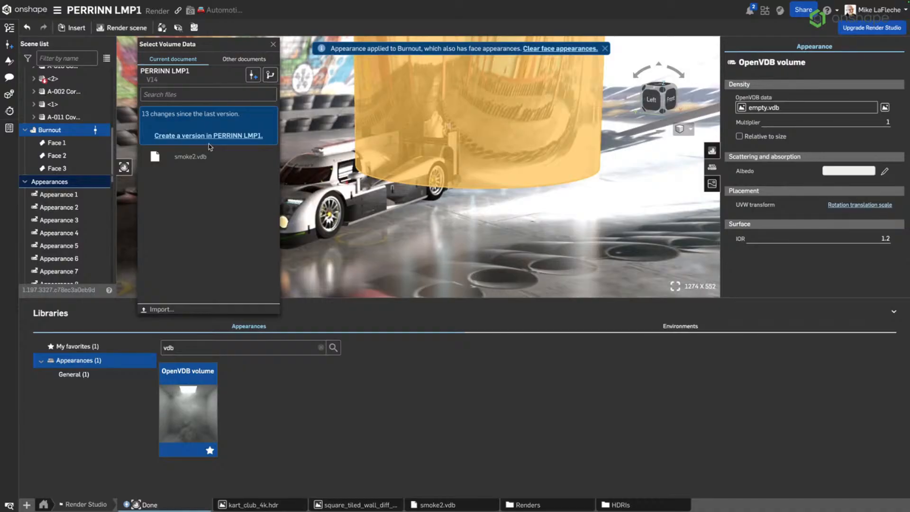
pyautogui.click(201, 160)
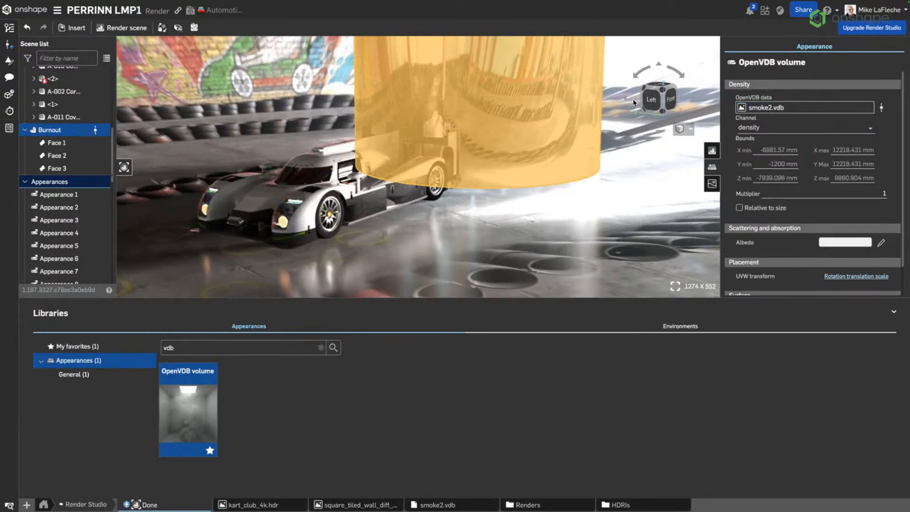
pyautogui.click(631, 118)
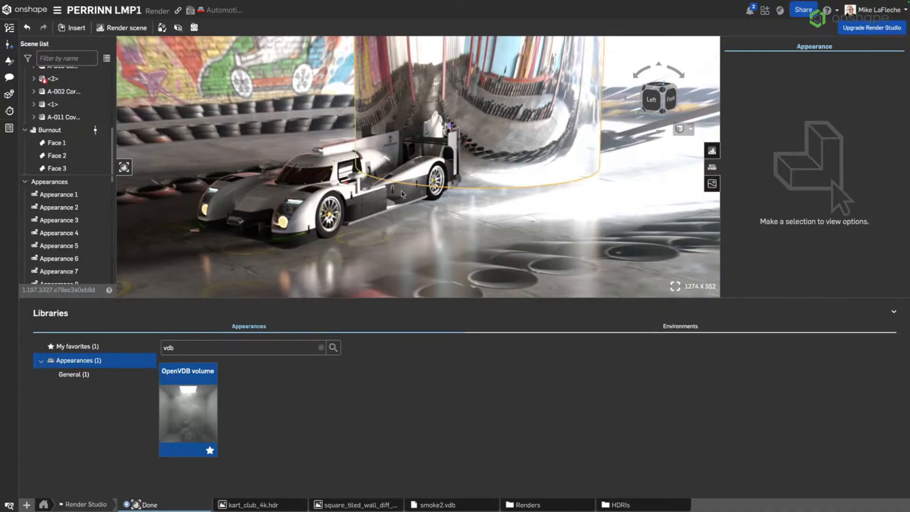
# Set the surface IOR of the Burnout part's OpenVDB volume to 0 and clear the selection
pyautogui.click(78, 130)
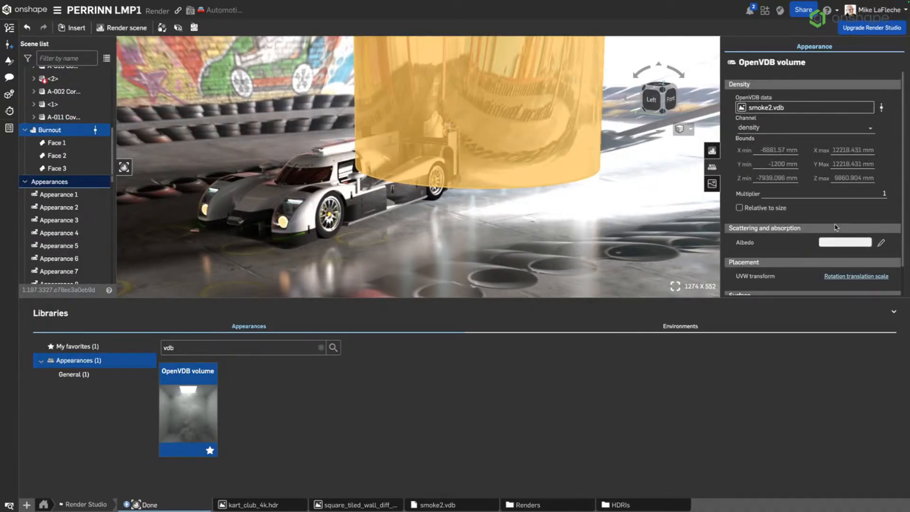
pyautogui.scroll(-1, 849, 240)
pyautogui.click(863, 275)
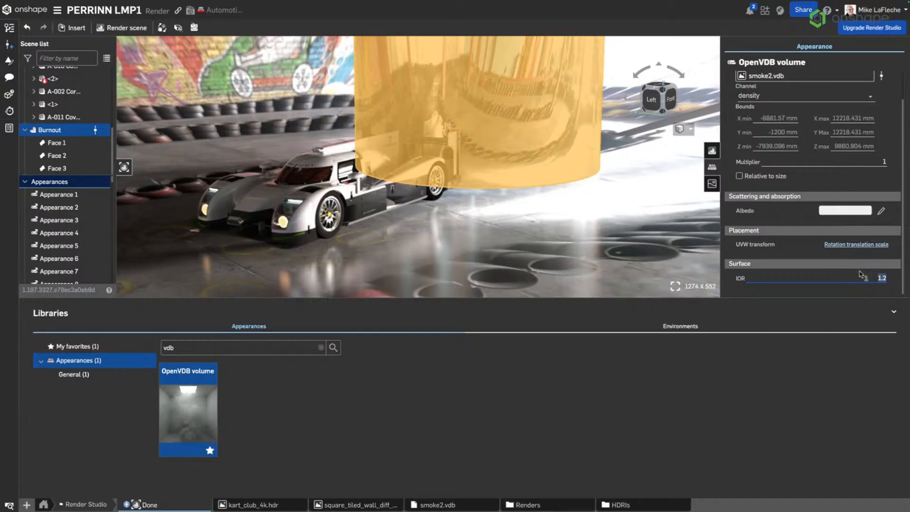
pyautogui.write('1')
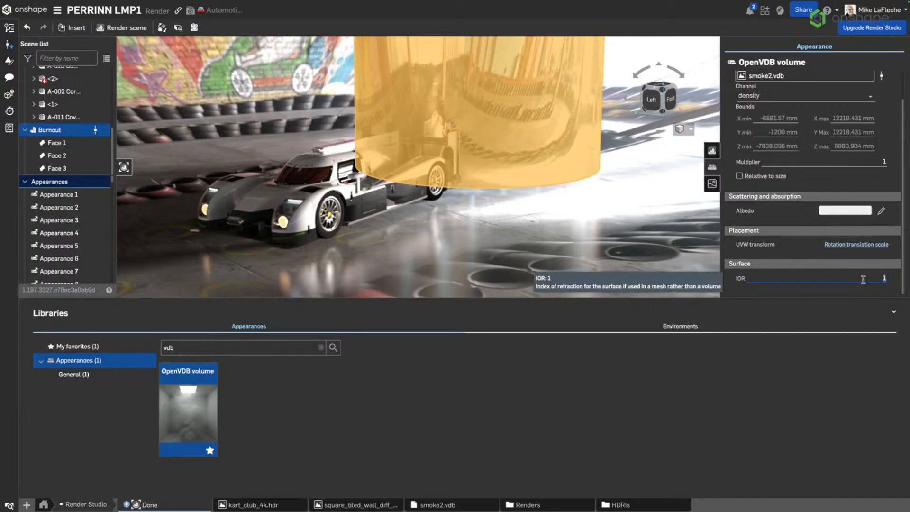
pyautogui.press('BackSpace')
pyautogui.write('0')
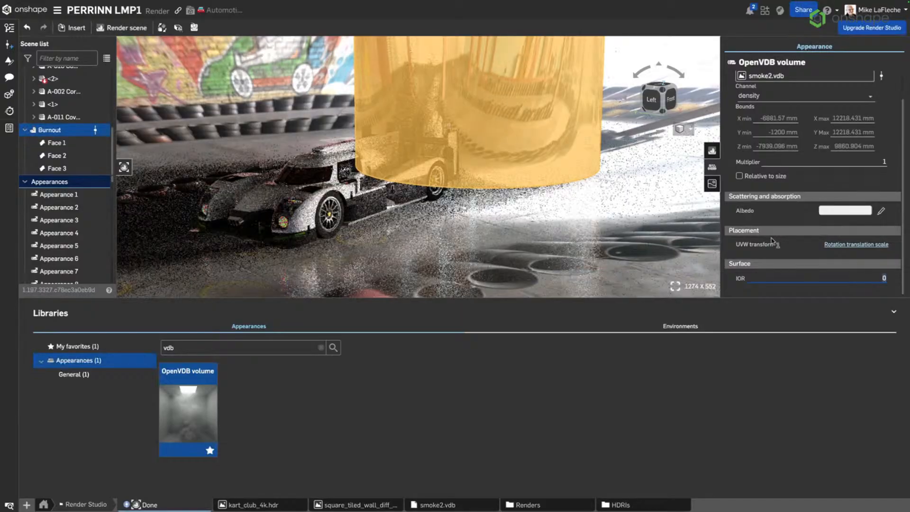
pyautogui.click(676, 241)
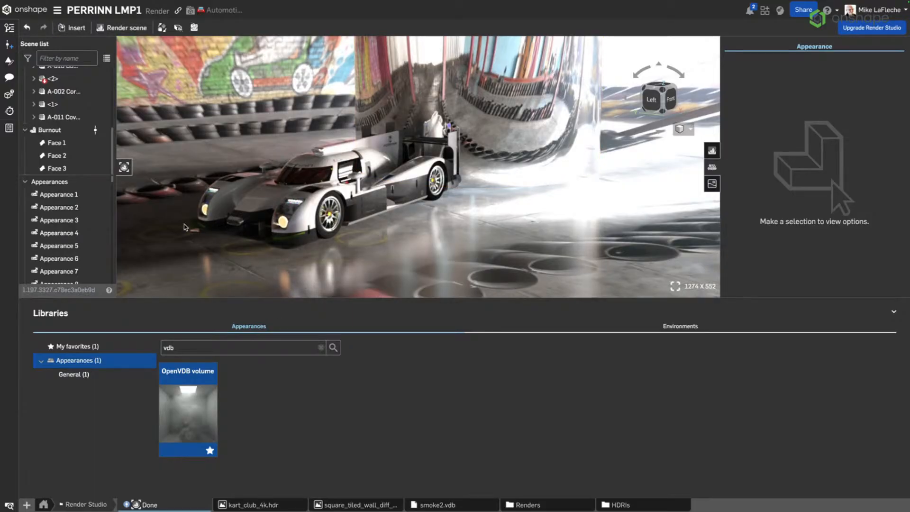
# Choose the density channel and enable Relative to size for Burnout's OpenVDB volume, and open its UVW rotation, translation and scale settings
pyautogui.click(62, 130)
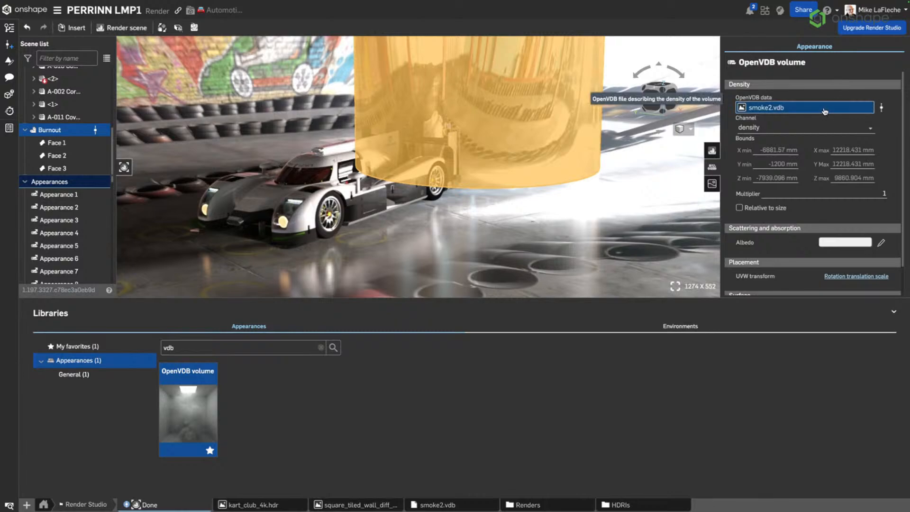
pyautogui.click(776, 132)
pyautogui.click(774, 143)
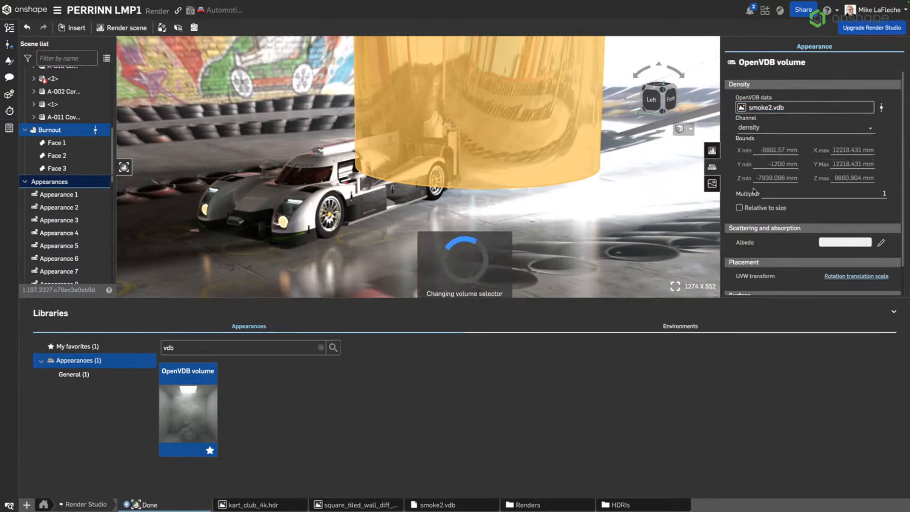
pyautogui.click(741, 208)
pyautogui.scroll(-1, 843, 216)
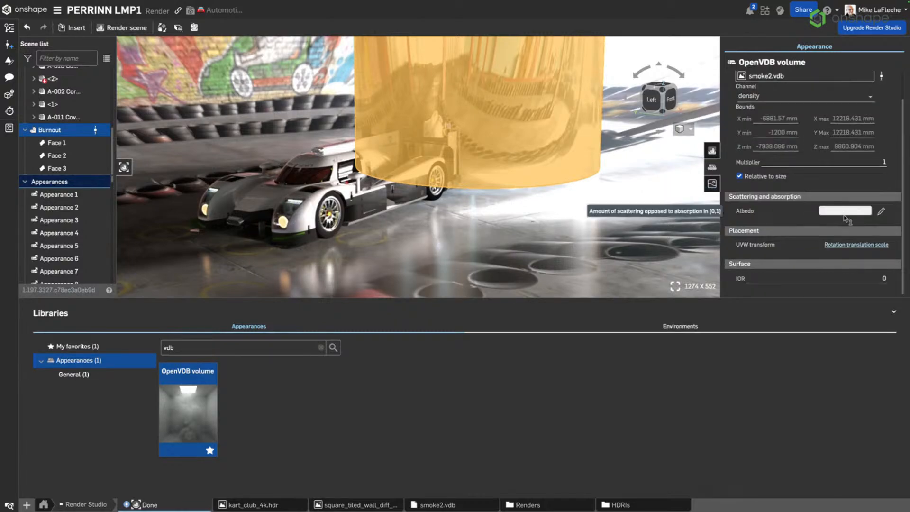
pyautogui.click(857, 245)
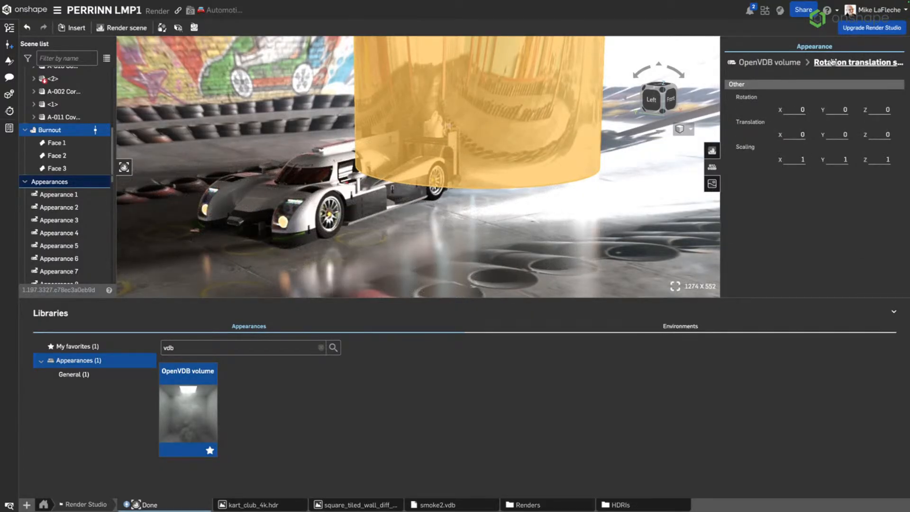
# Set the surface IOR of the Burnout part's OpenVDB volume to 1 and deselect the part
pyautogui.click(787, 63)
pyautogui.scroll(-1, 853, 256)
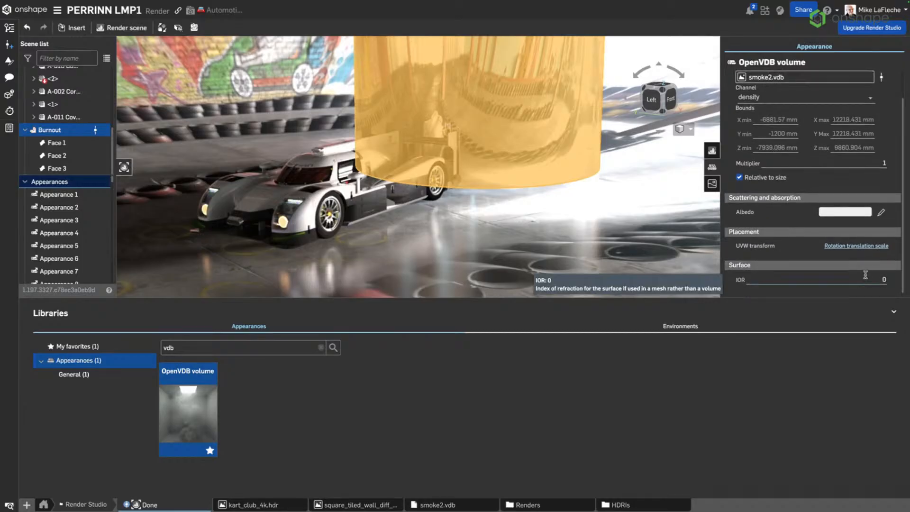
pyautogui.click(867, 276)
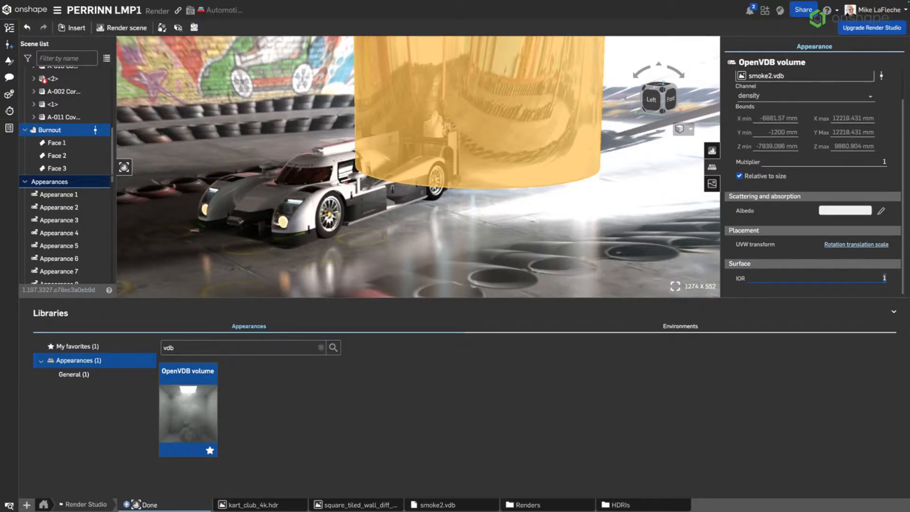
pyautogui.press('Return')
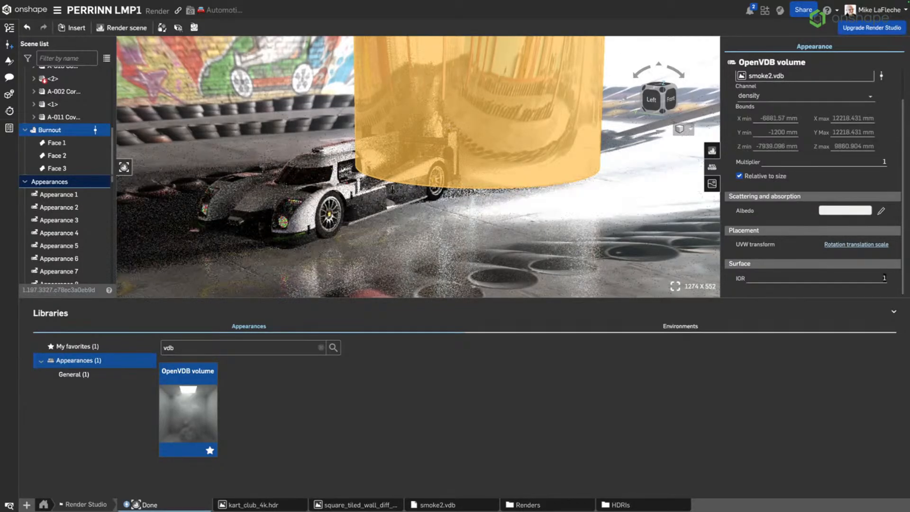
pyautogui.click(500, 227)
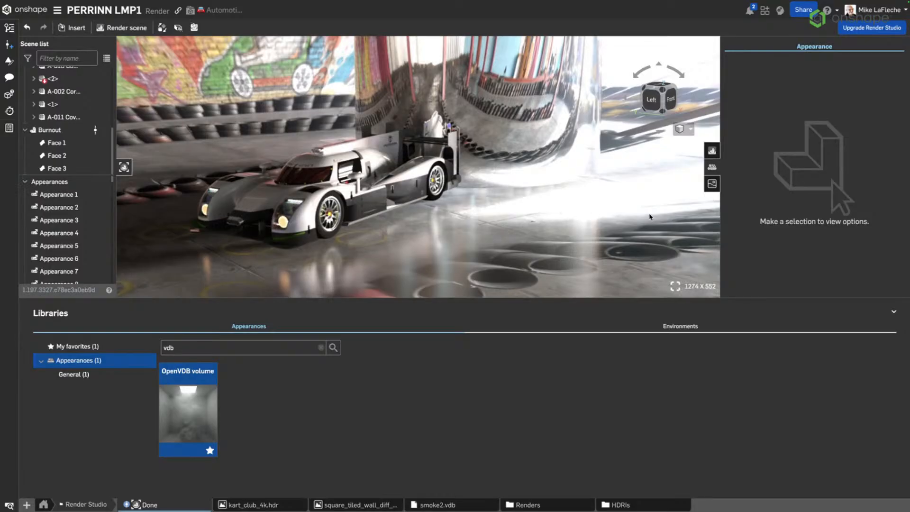
# Select the Burnout part again, set its OpenVDB volume's surface IOR to 0 and clear the selection
pyautogui.click(489, 173)
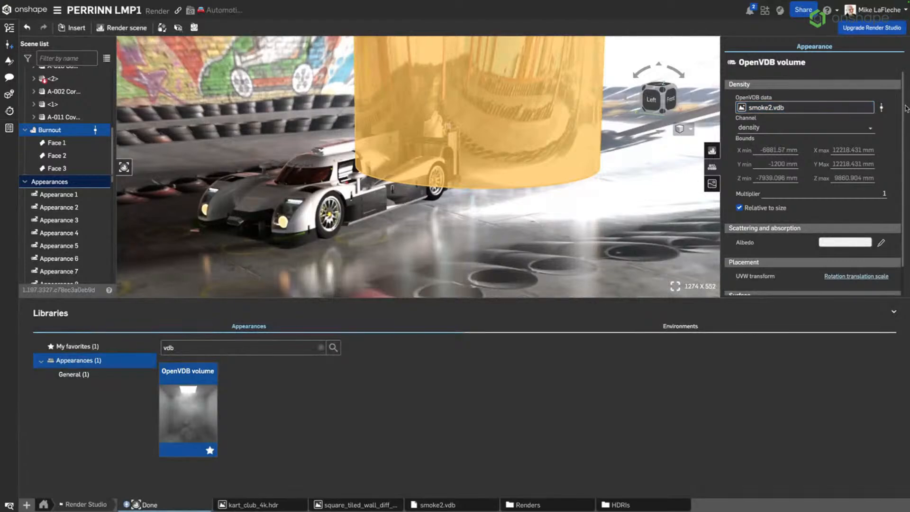
pyautogui.moveTo(904, 109); pyautogui.dragTo(903, 142)
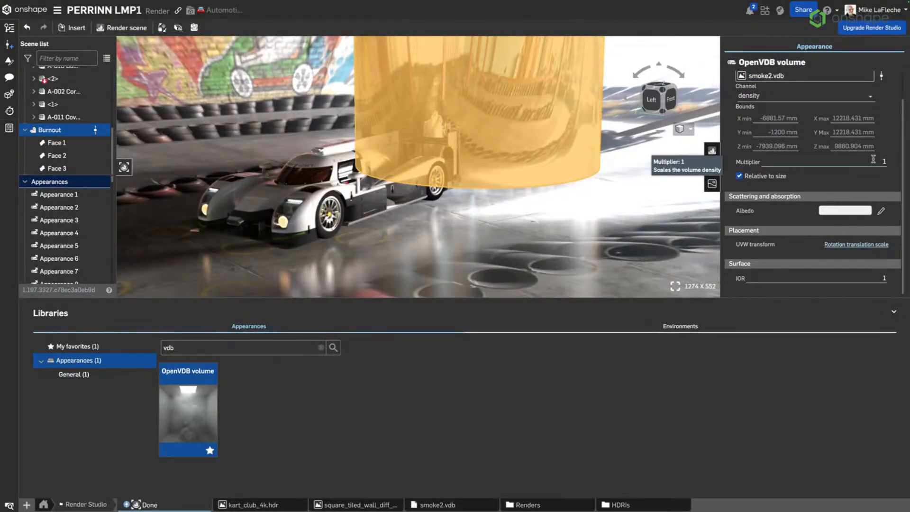
pyautogui.click(773, 280)
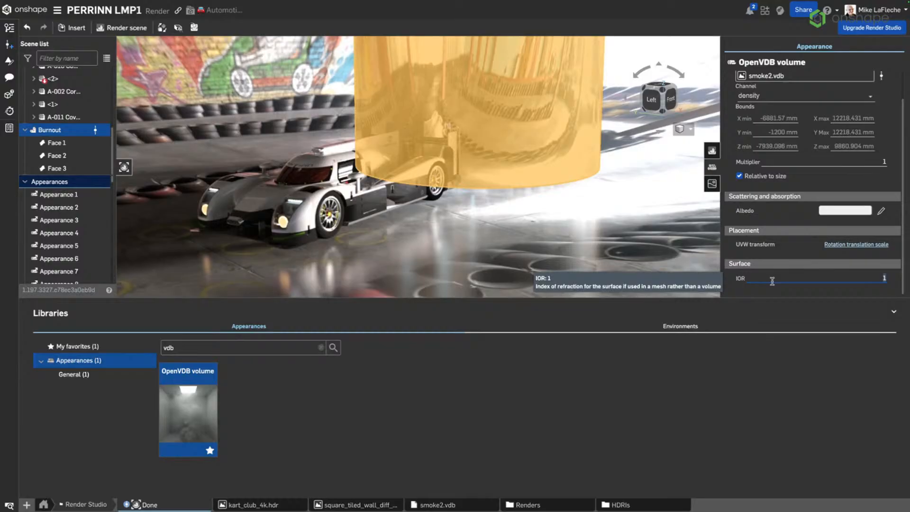
pyautogui.write('0')
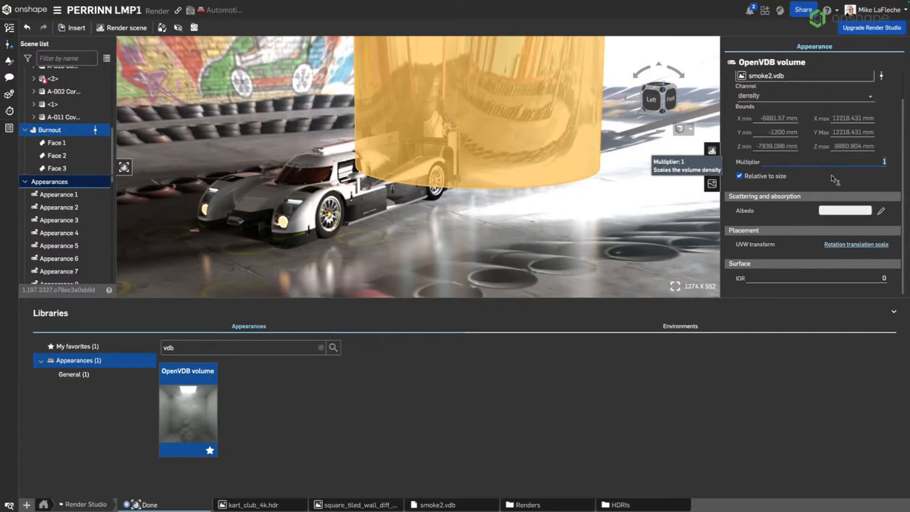
pyautogui.click(834, 278)
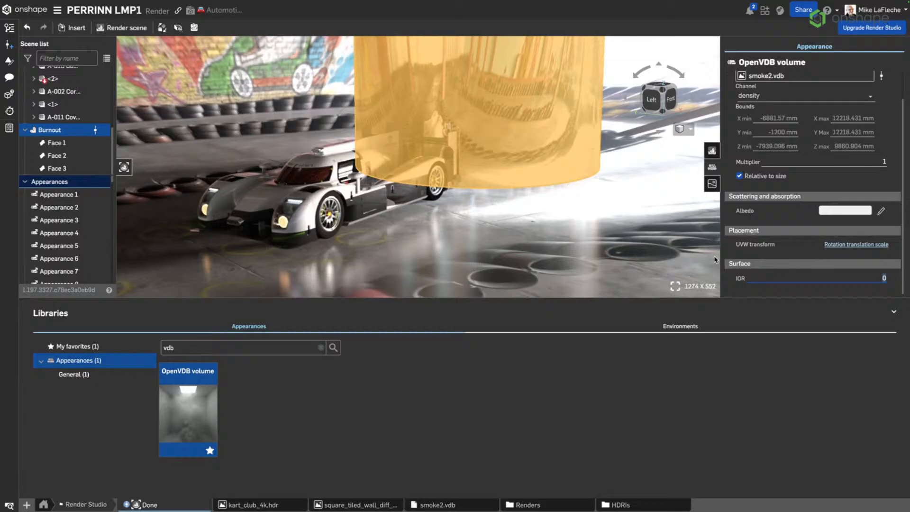
pyautogui.click(619, 254)
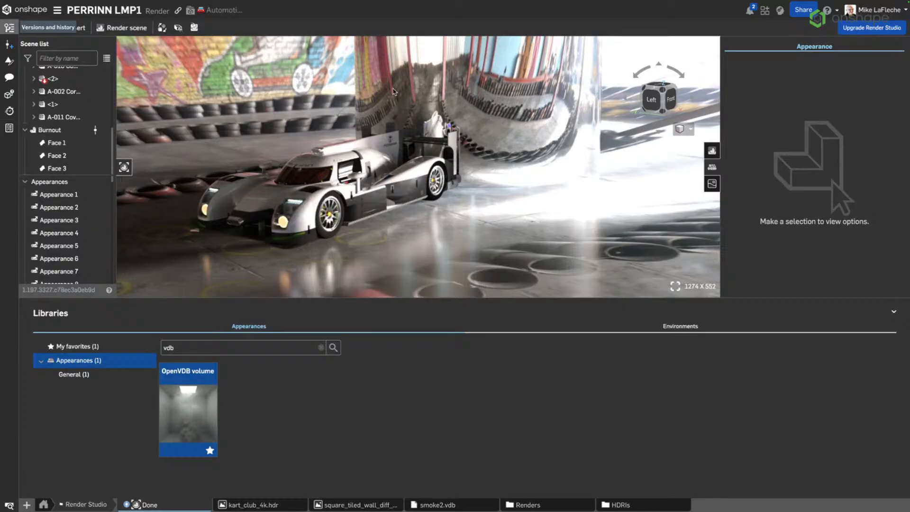
# Open version V12 from the PERRINN LMP1 document's version history
pyautogui.click(10, 27)
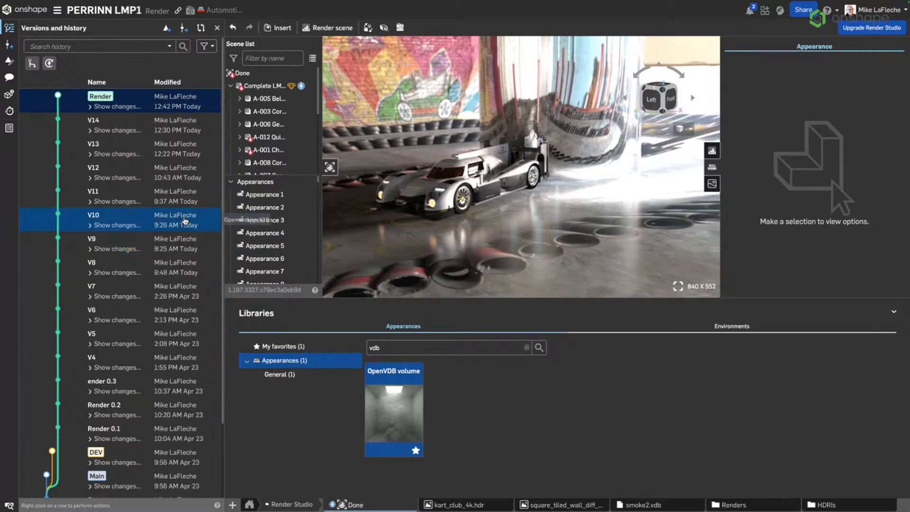
pyautogui.click(189, 177)
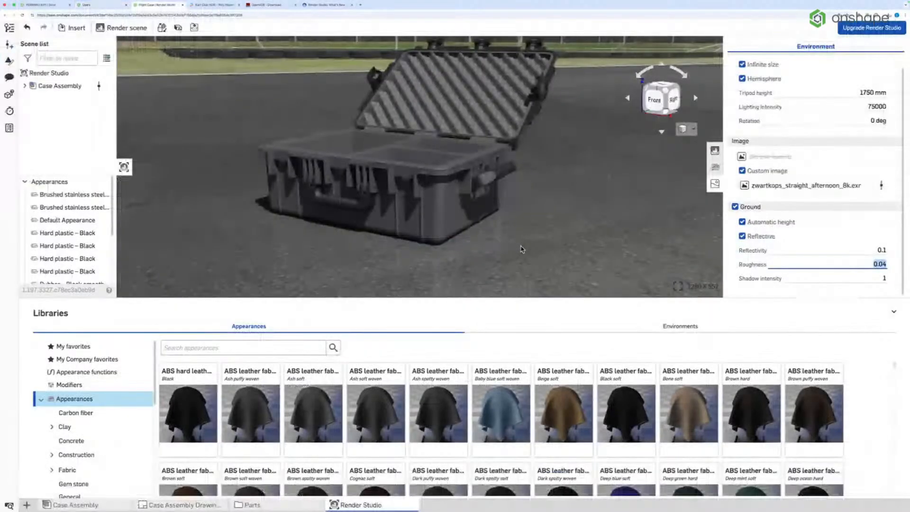
pyautogui.hotkey('ctrl', 'Tab')
pyautogui.hotkey('ctrl', 'Tab')
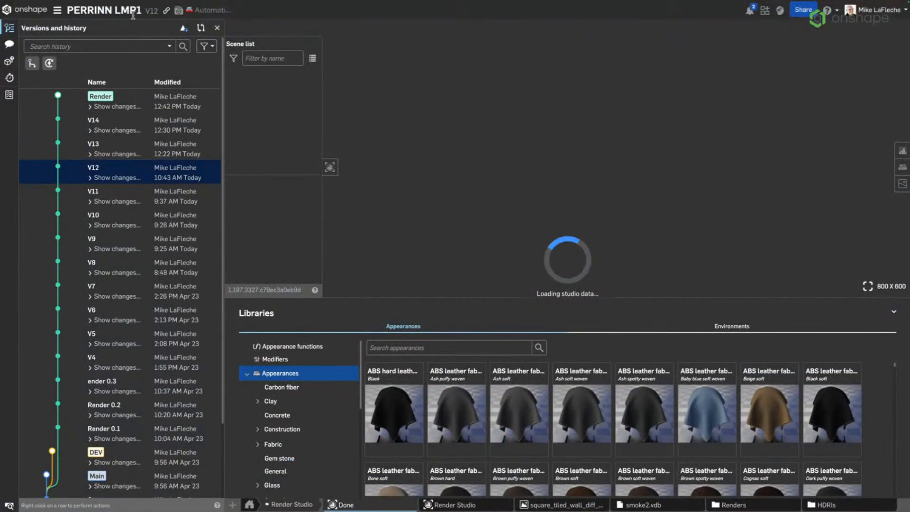
# Switch to the Render Studio what's-new presentation and advance from Key Update Timeline to the Summary slide
pyautogui.moveTo(132, 1)
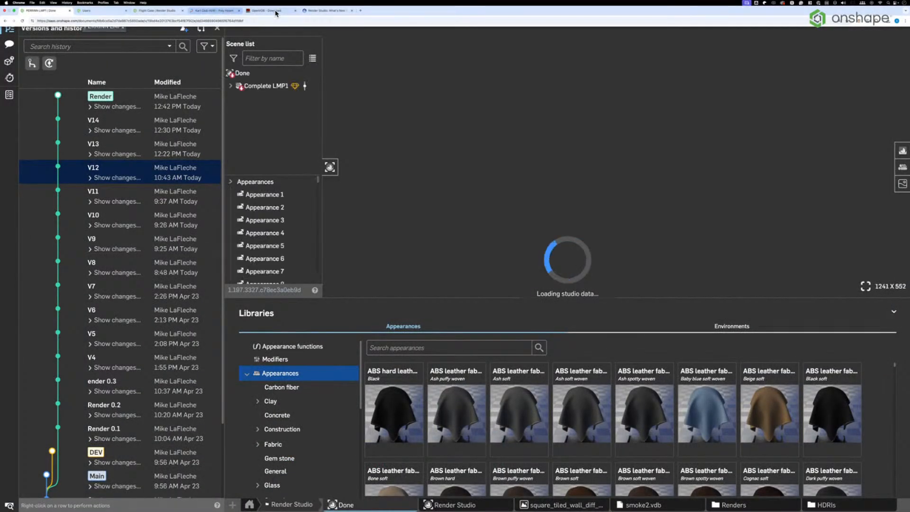
pyautogui.click(327, 10)
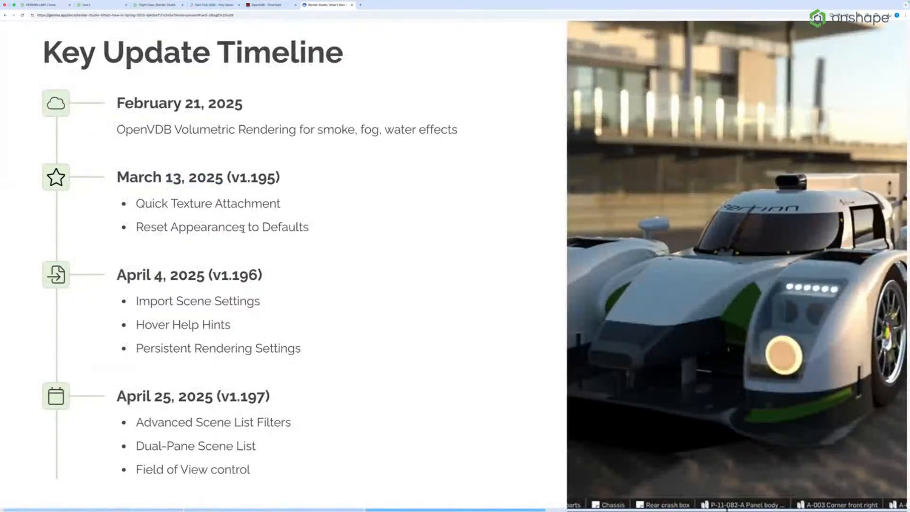
pyautogui.press('Right')
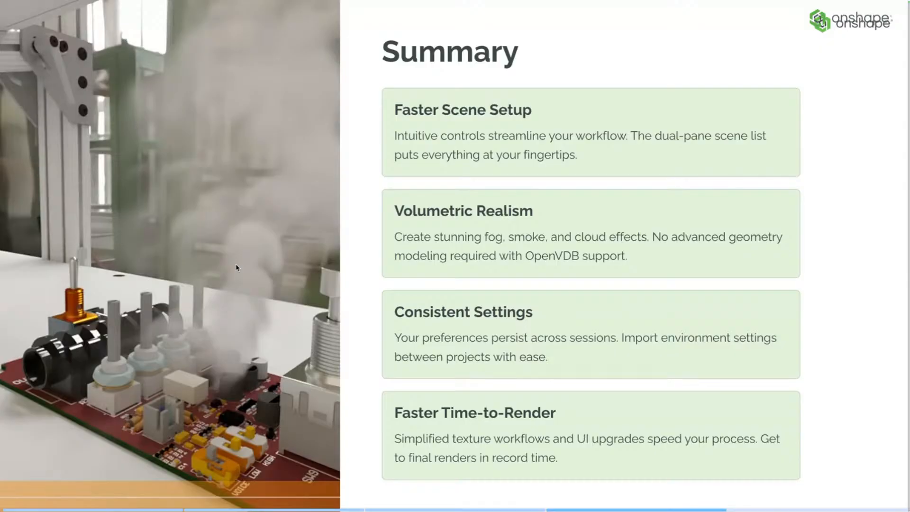
# Return to the PERRINN LMP1 document and switch from version V12 to the Render workspace
pyautogui.moveTo(102, 3)
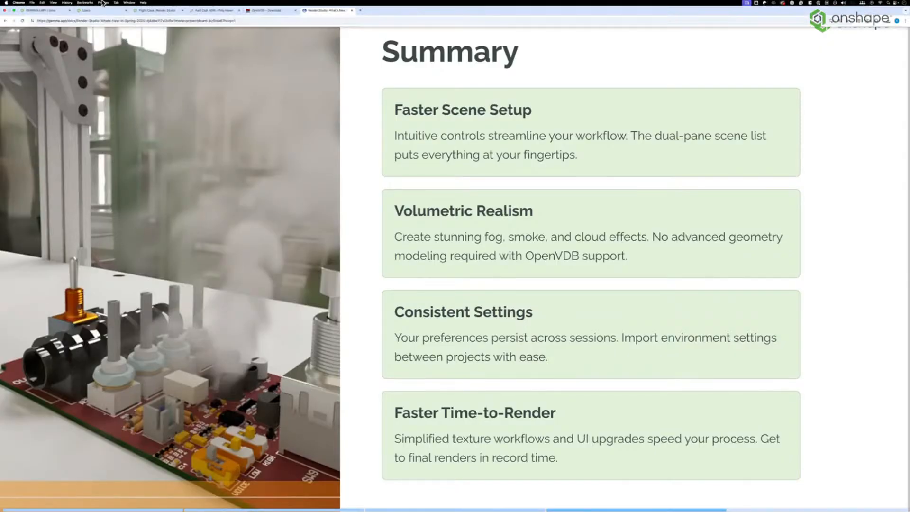
pyautogui.click(45, 10)
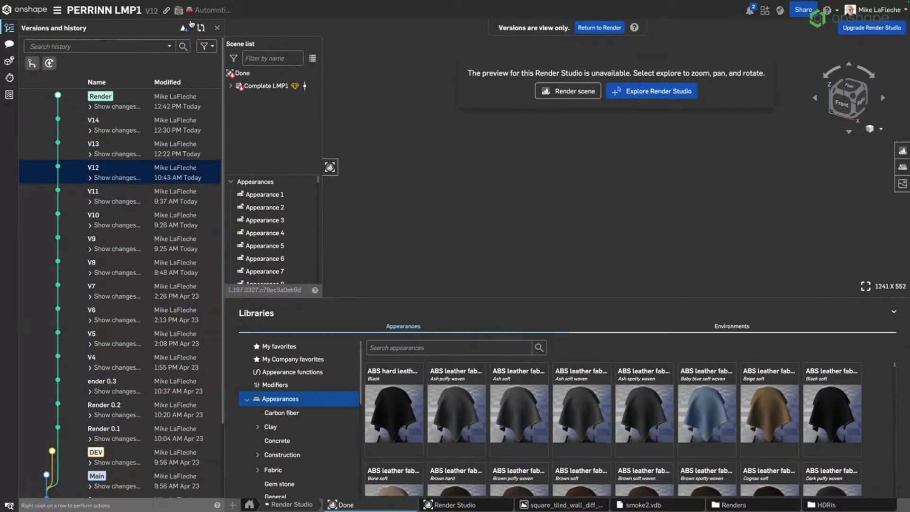
pyautogui.click(126, 97)
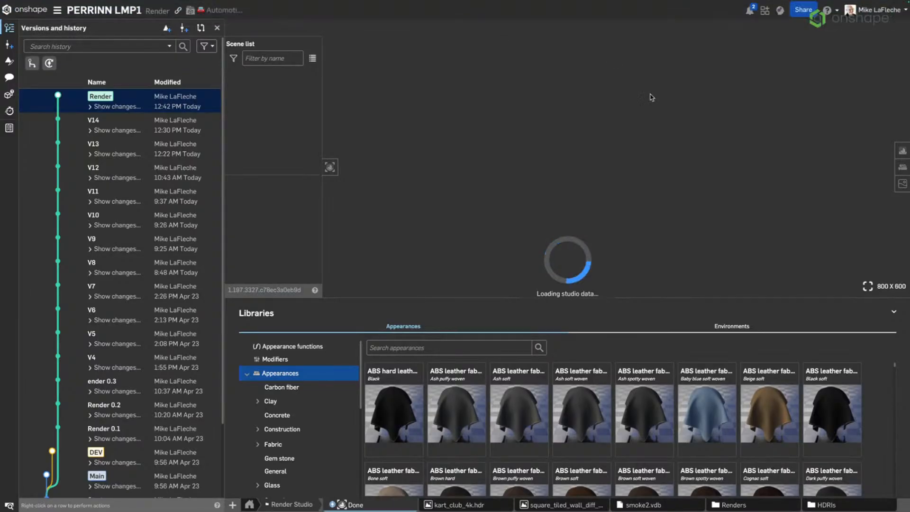
# Open the Onshape forums from the help options and show the New in Onshape category
pyautogui.click(828, 10)
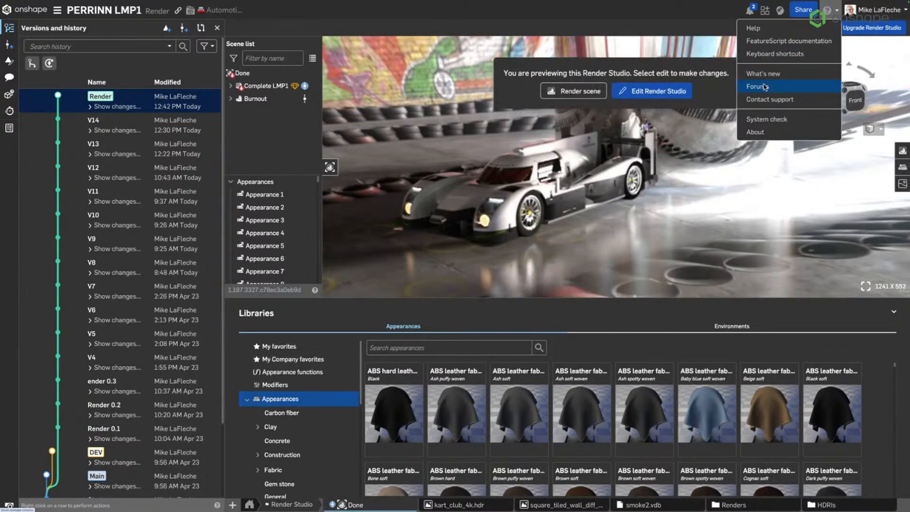
pyautogui.click(766, 87)
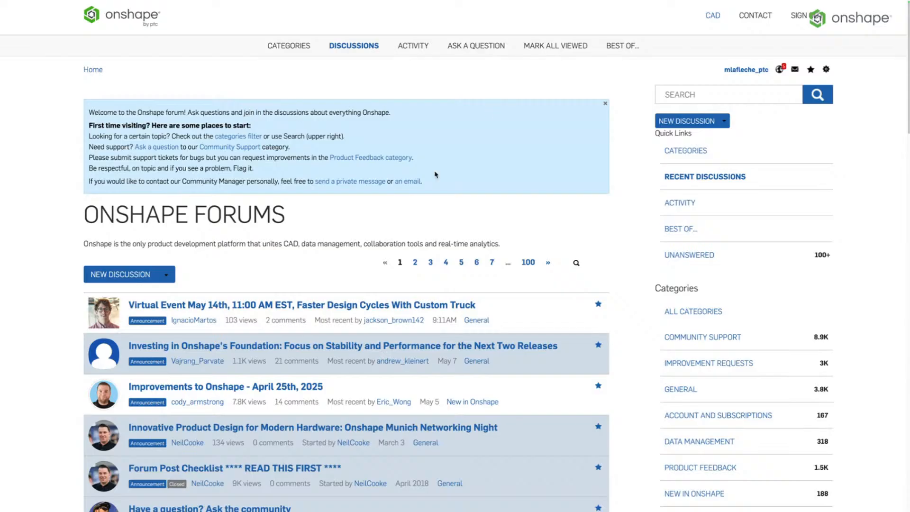
pyautogui.scroll(-3, 673, 345)
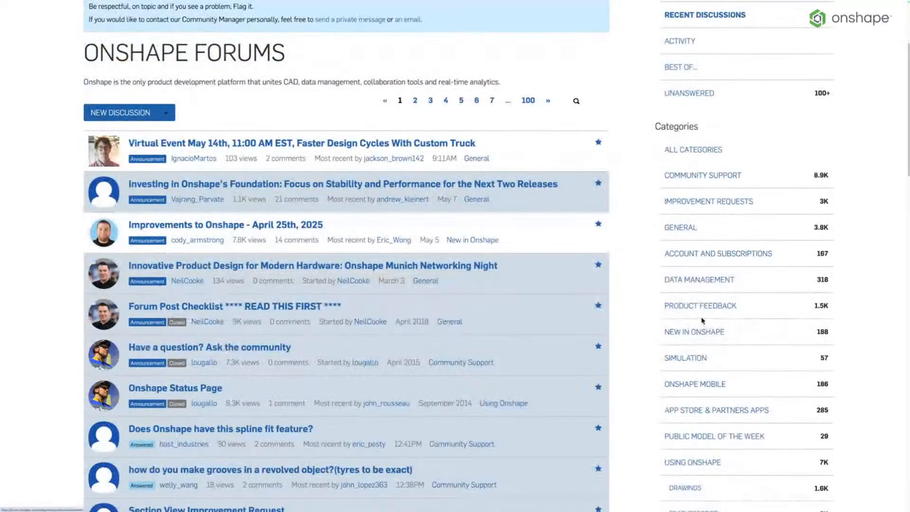
pyautogui.click(696, 332)
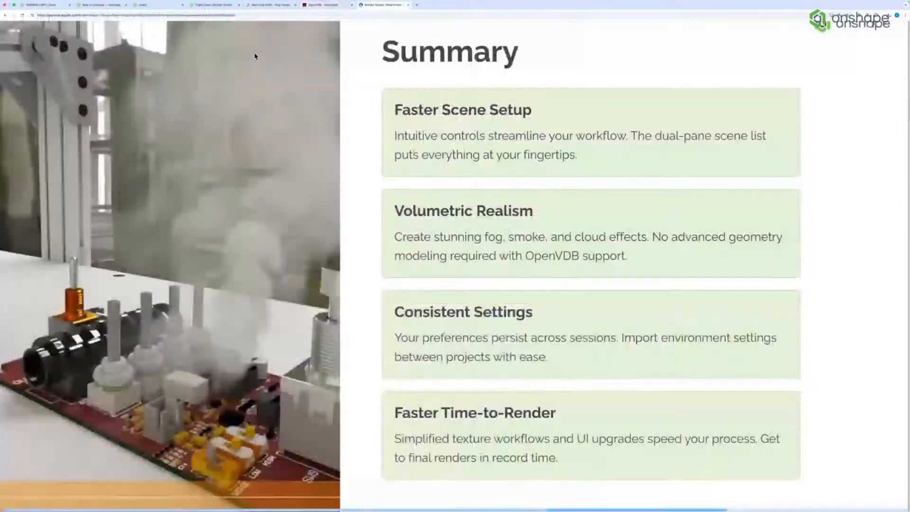
# Return to the New in Onshape category and open the "Improvements to Onshape - February 21st, 2025" discussion
pyautogui.scroll(10, 311, 229)
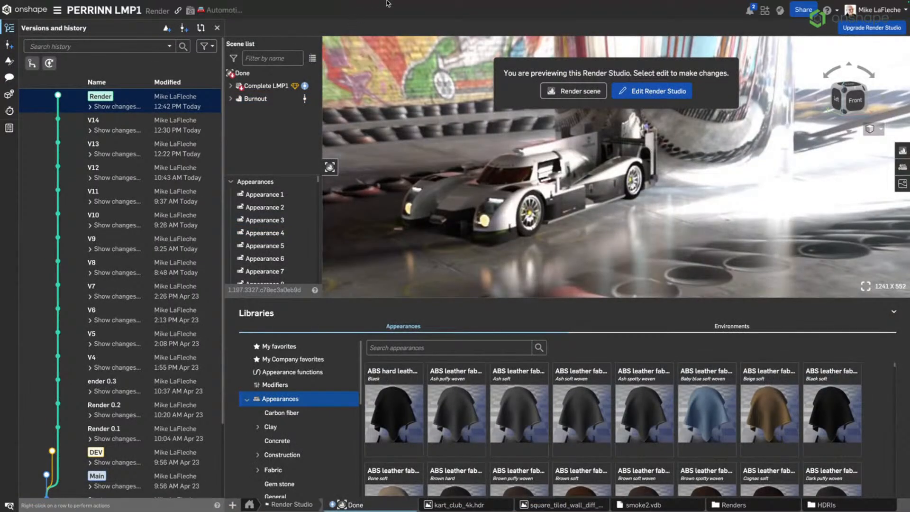
pyautogui.click(160, 15)
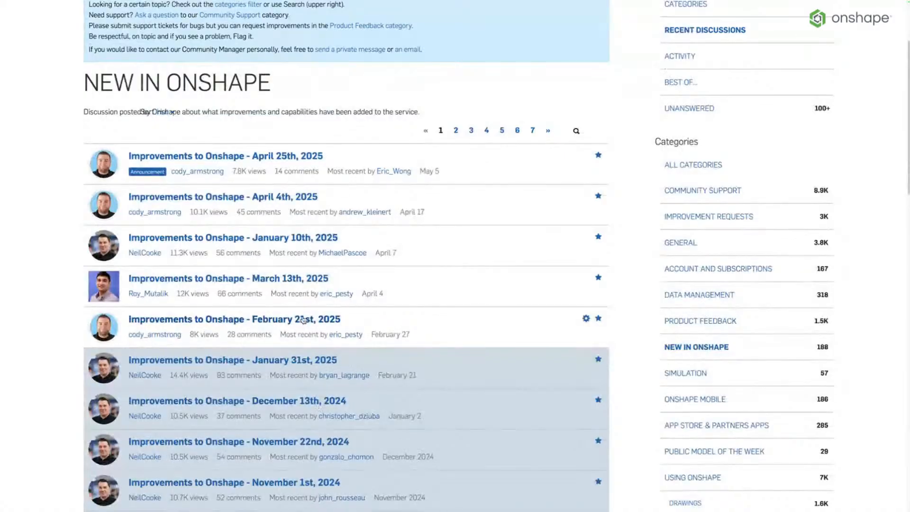
pyautogui.click(303, 319)
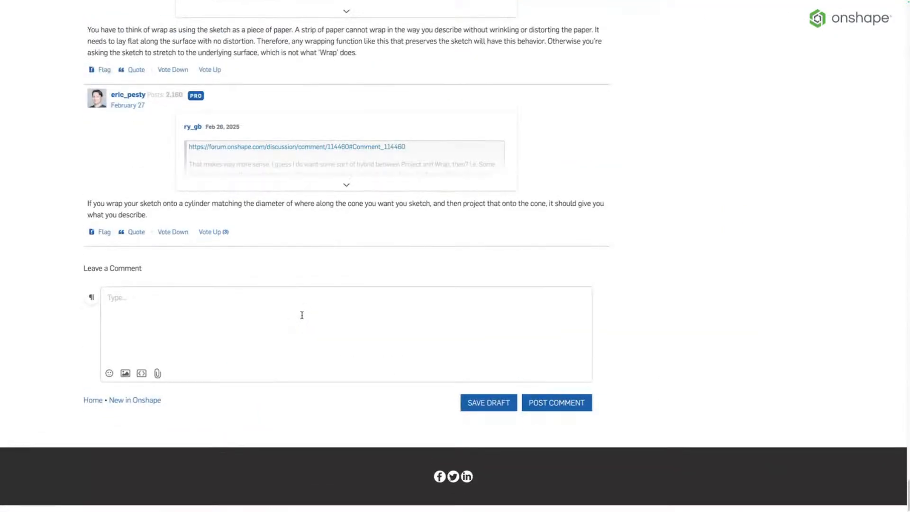
# Examine the discussion's comments on volumetric effects and its Render Studio section about the OpenVDB volume appearance
pyautogui.scroll(10, 303, 319)
pyautogui.scroll(-10, 302, 318)
pyautogui.scroll(20, 302, 318)
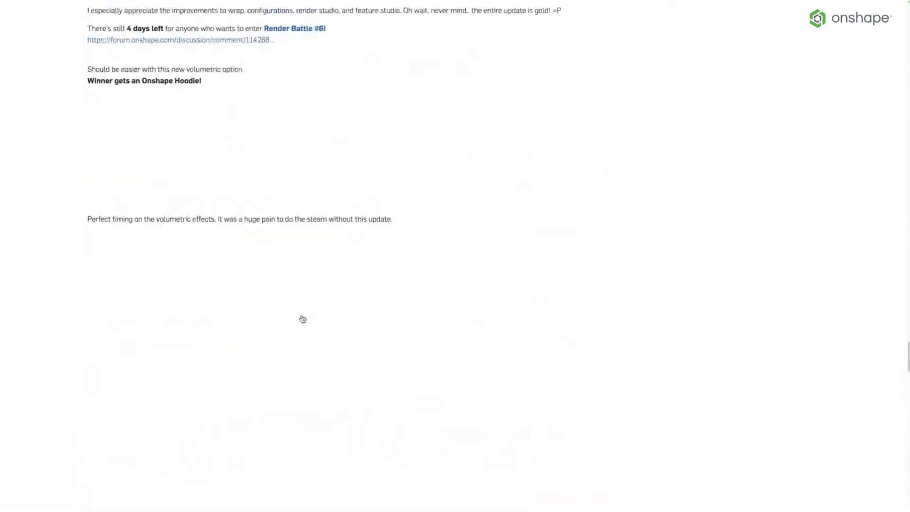
pyautogui.scroll(5, 301, 317)
pyautogui.scroll(-8, 301, 317)
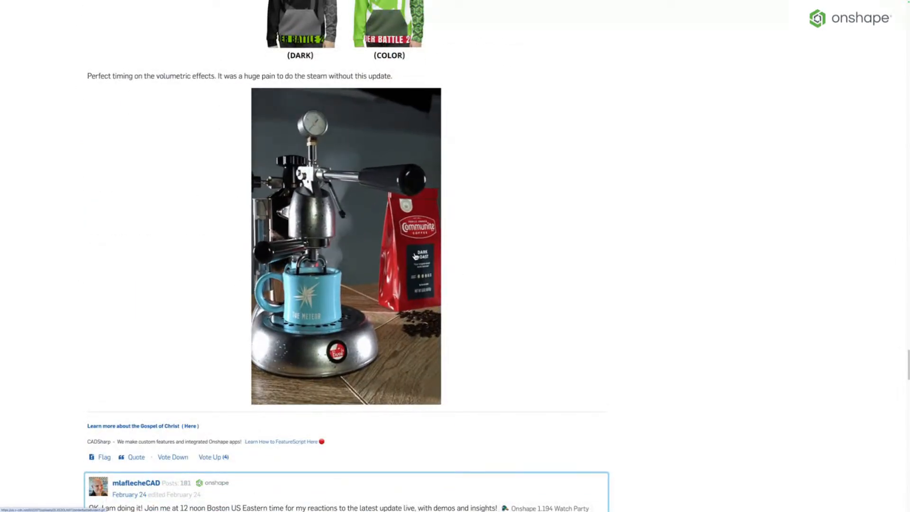
pyautogui.scroll(3, 402, 279)
pyautogui.scroll(5, 403, 279)
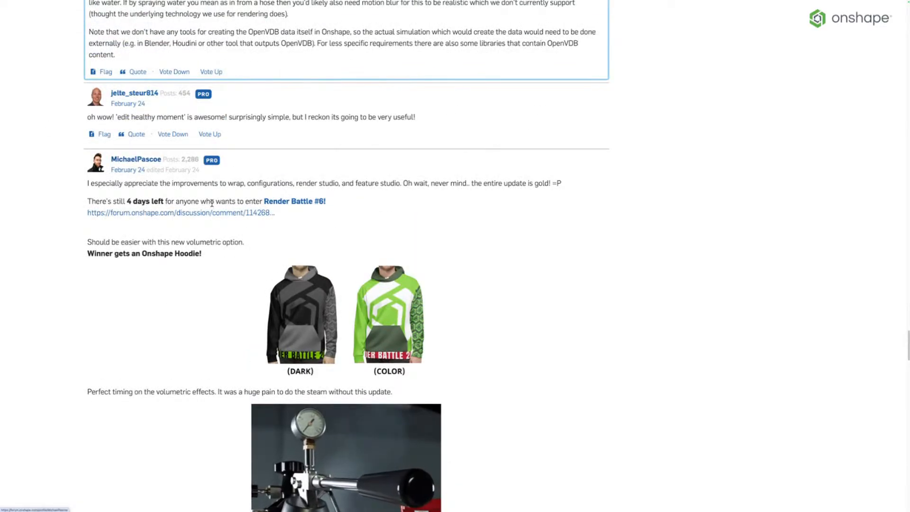
pyautogui.scroll(9, 267, 254)
pyautogui.scroll(20, 268, 254)
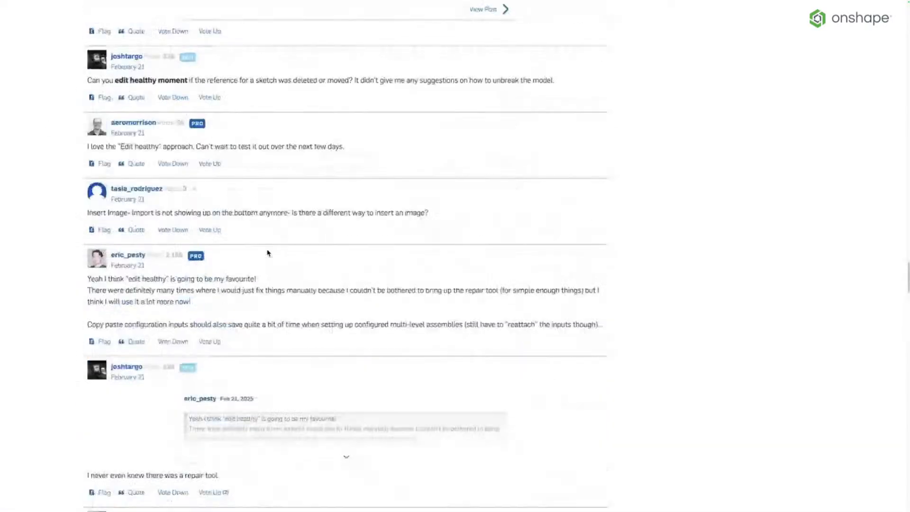
pyautogui.scroll(20, 264, 244)
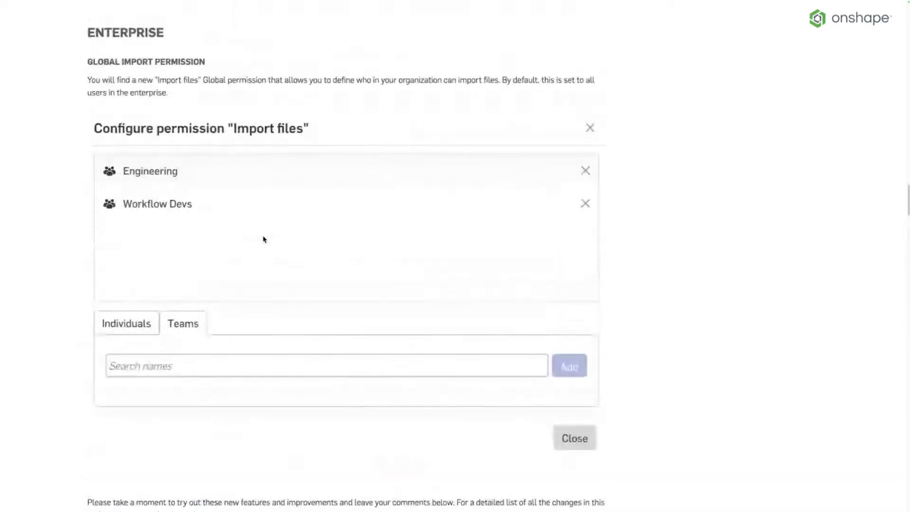
pyautogui.scroll(7, 265, 239)
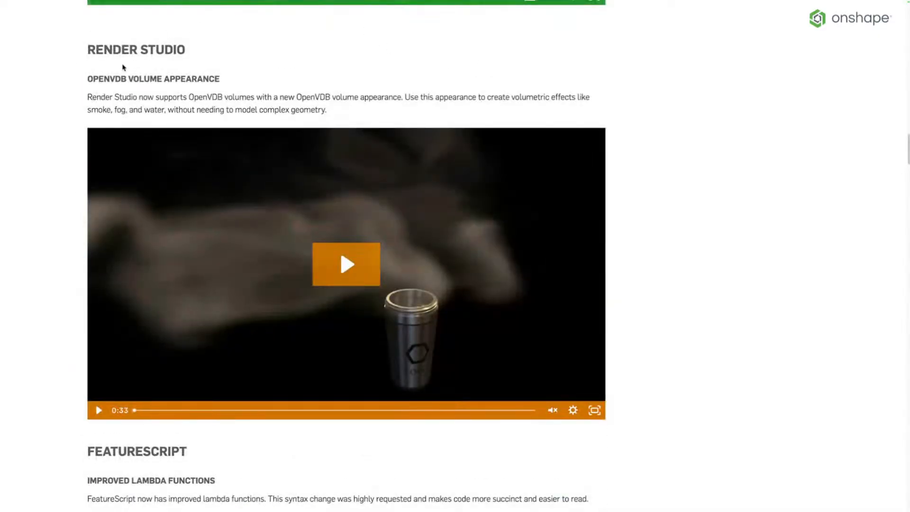
# Play the OpenVDB volume appearance video full screen, skip to about 0:19, and return to the PERRINN LMP1 document
pyautogui.click(595, 410)
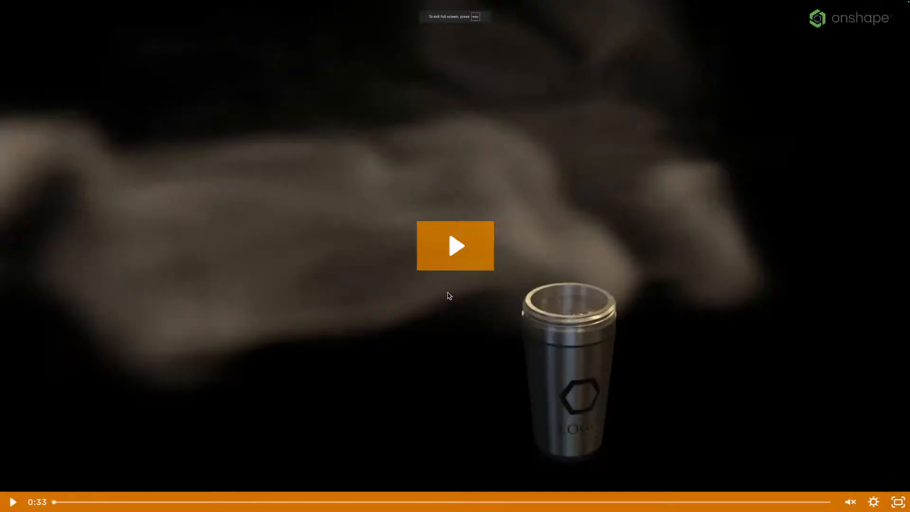
pyautogui.click(475, 248)
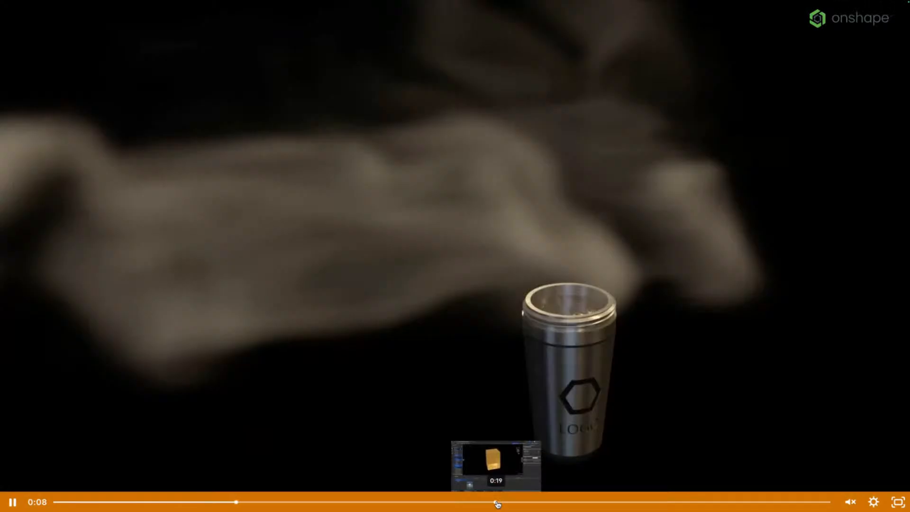
pyautogui.click(500, 502)
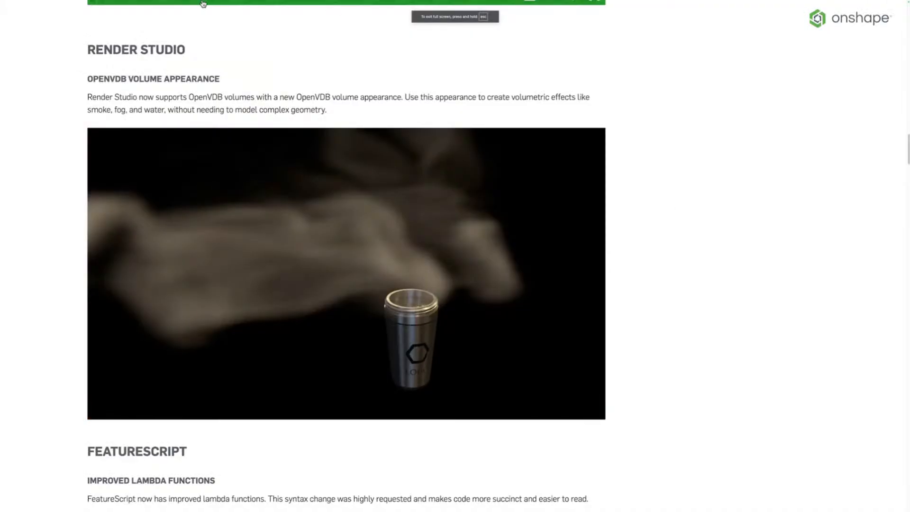
pyautogui.moveTo(177, 2)
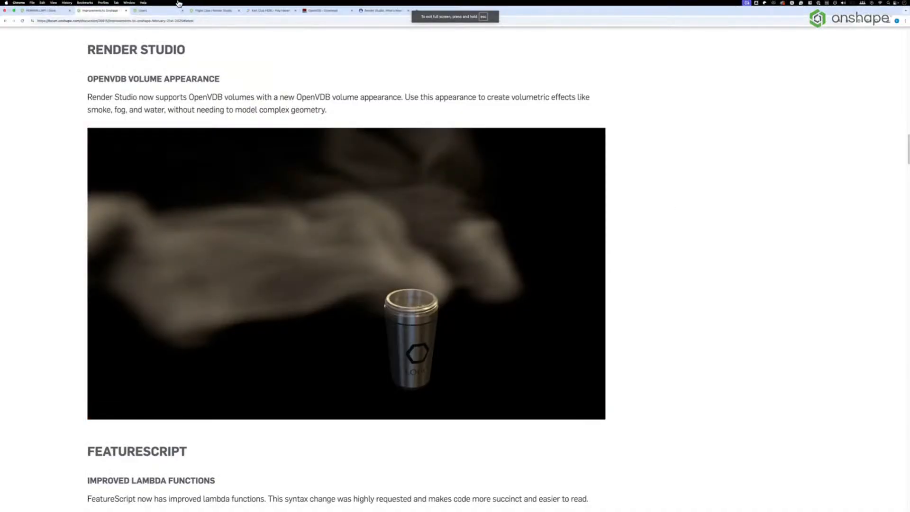
pyautogui.click(60, 9)
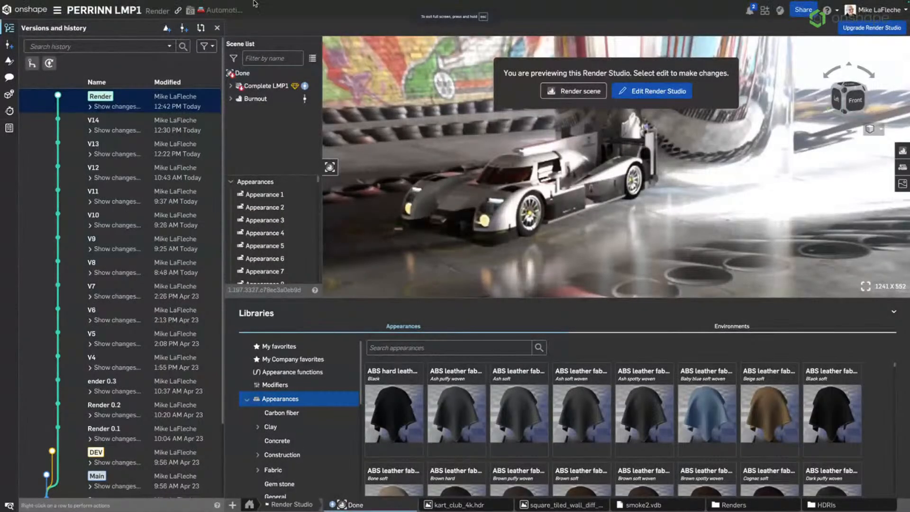